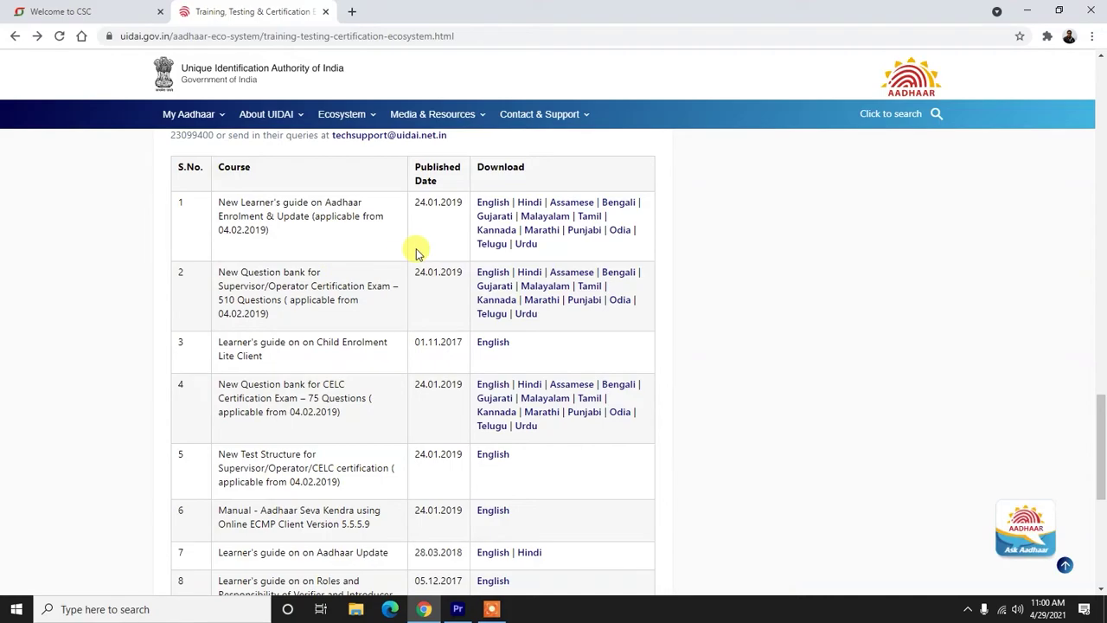
- Scroll to the top and expand the Aadhaar Enrolment Process accordion in the FAQ sidebar
{"action": "scroll", "coordinate": [416, 249], "scroll_direction": "up", "scroll_amount": 1}
{"action": "scroll", "coordinate": [416, 249], "scroll_direction": "up", "scroll_amount": 15}
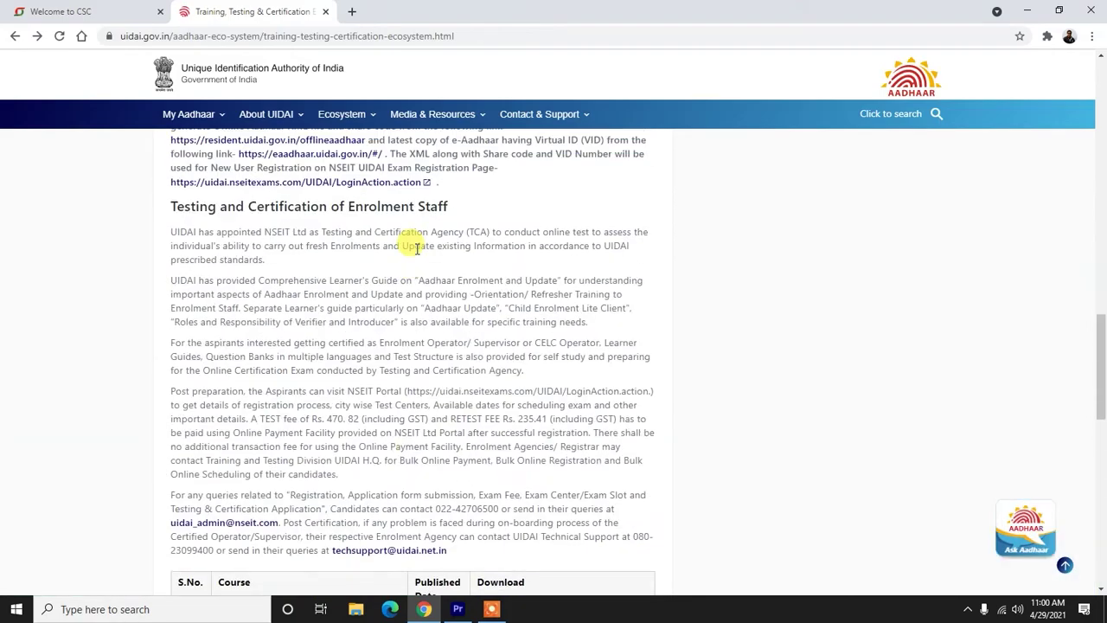
{"action": "scroll", "coordinate": [416, 249], "scroll_direction": "up", "scroll_amount": 8}
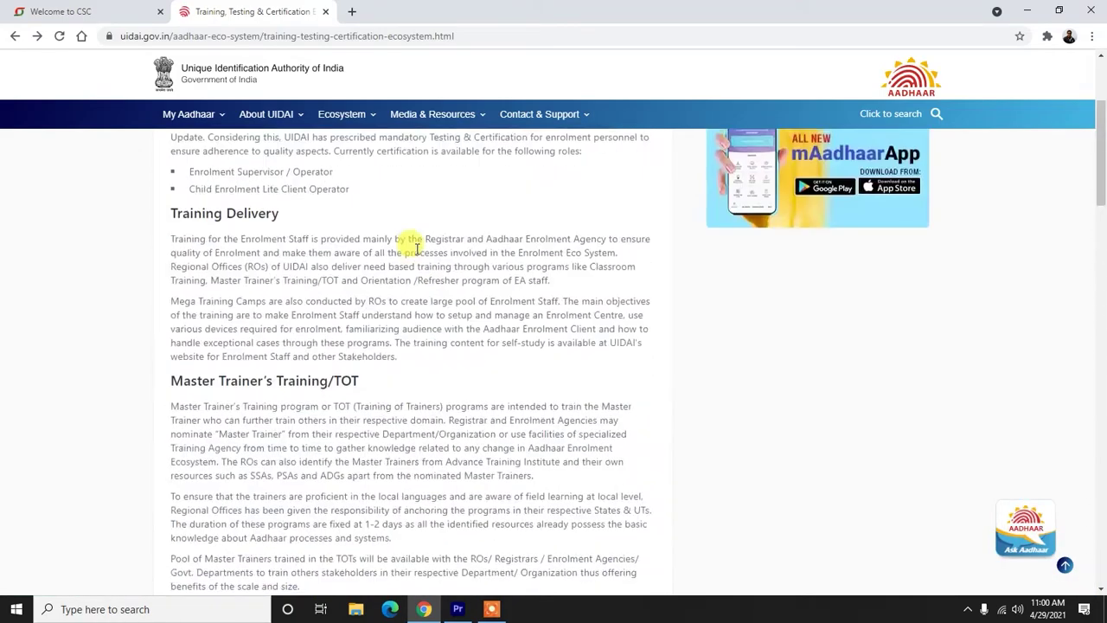
{"action": "left_click", "coordinate": [918, 272]}
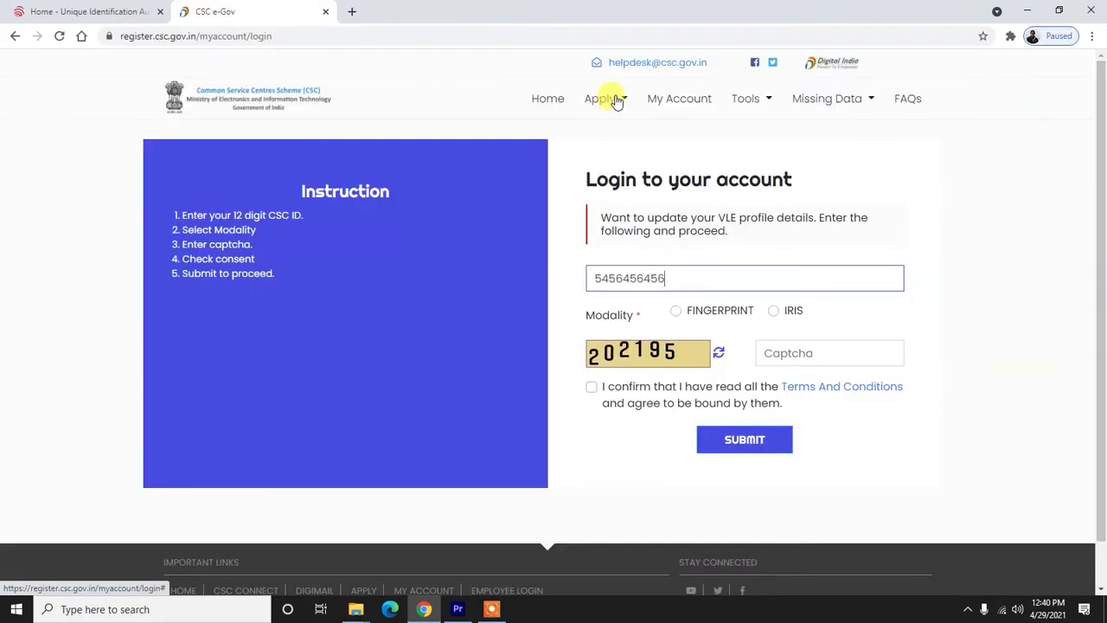
- Open Apply > TEC Certificate in a new tab and switch to it
{"action": "left_click", "coordinate": [616, 101]}
{"action": "right_click", "coordinate": [624, 202]}
{"action": "left_click", "coordinate": [641, 212]}
{"action": "left_click", "coordinate": [450, 12]}
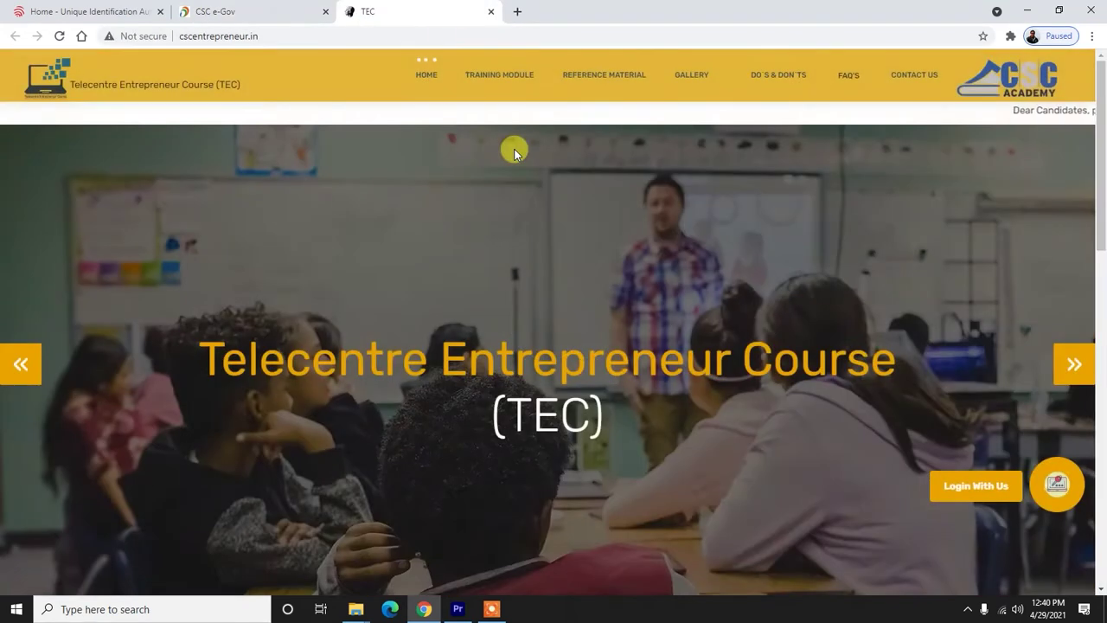
- Go through Login With Us to the TEC site's CCE login form
{"action": "scroll", "coordinate": [463, 372], "scroll_direction": "down", "scroll_amount": 8}
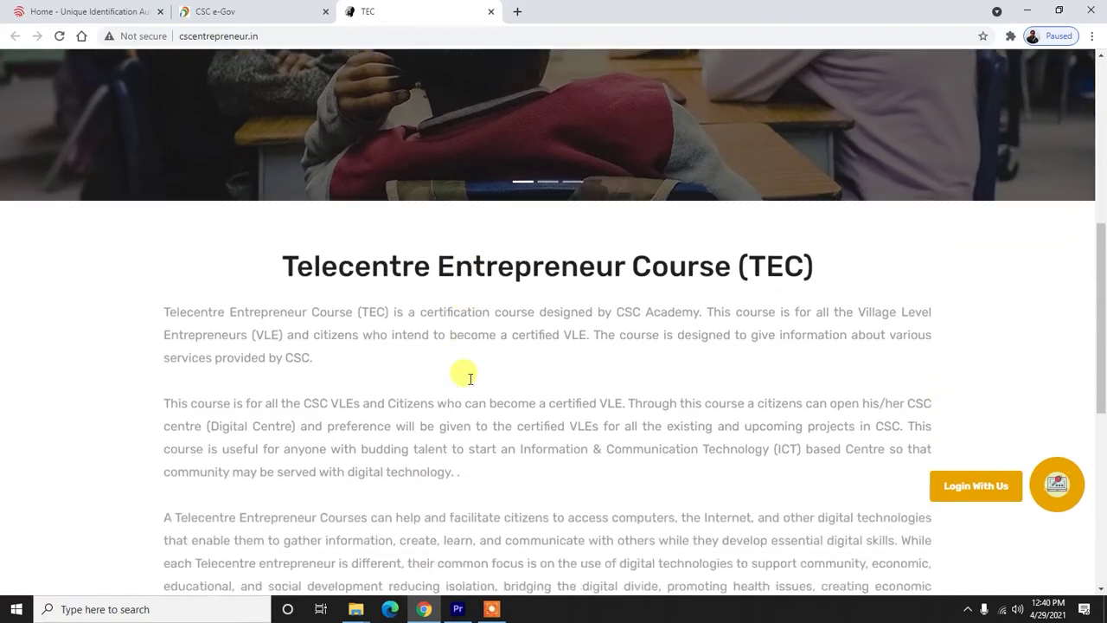
{"action": "scroll", "coordinate": [468, 383], "scroll_direction": "down", "scroll_amount": 3}
{"action": "scroll", "coordinate": [468, 383], "scroll_direction": "up", "scroll_amount": 3}
{"action": "scroll", "coordinate": [468, 383], "scroll_direction": "down", "scroll_amount": 3}
{"action": "scroll", "coordinate": [470, 381], "scroll_direction": "up", "scroll_amount": 10}
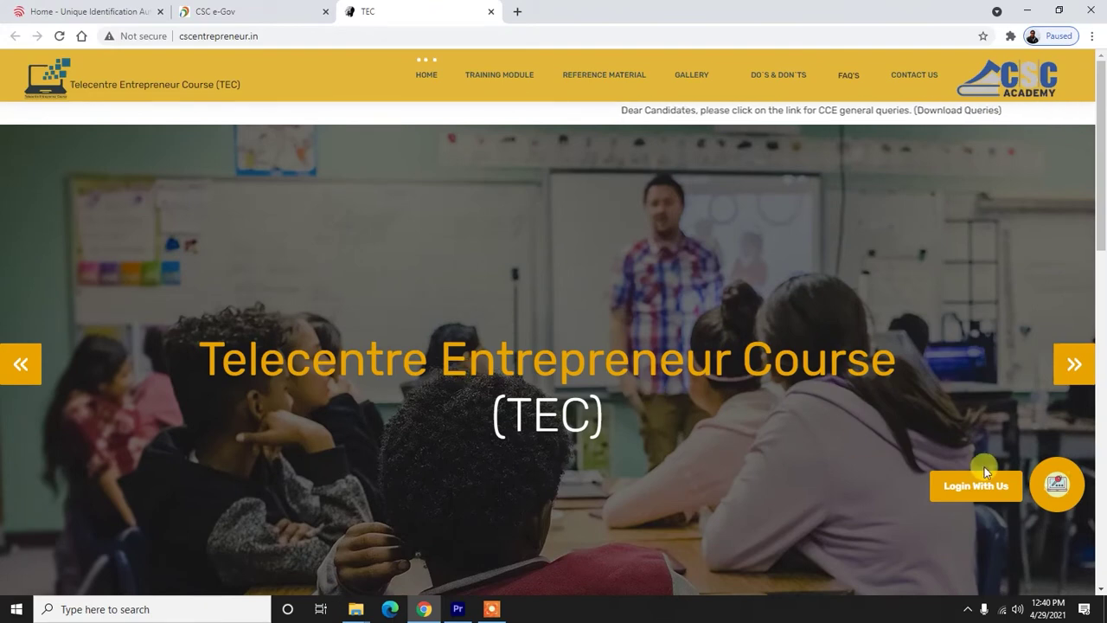
{"action": "left_click", "coordinate": [966, 493]}
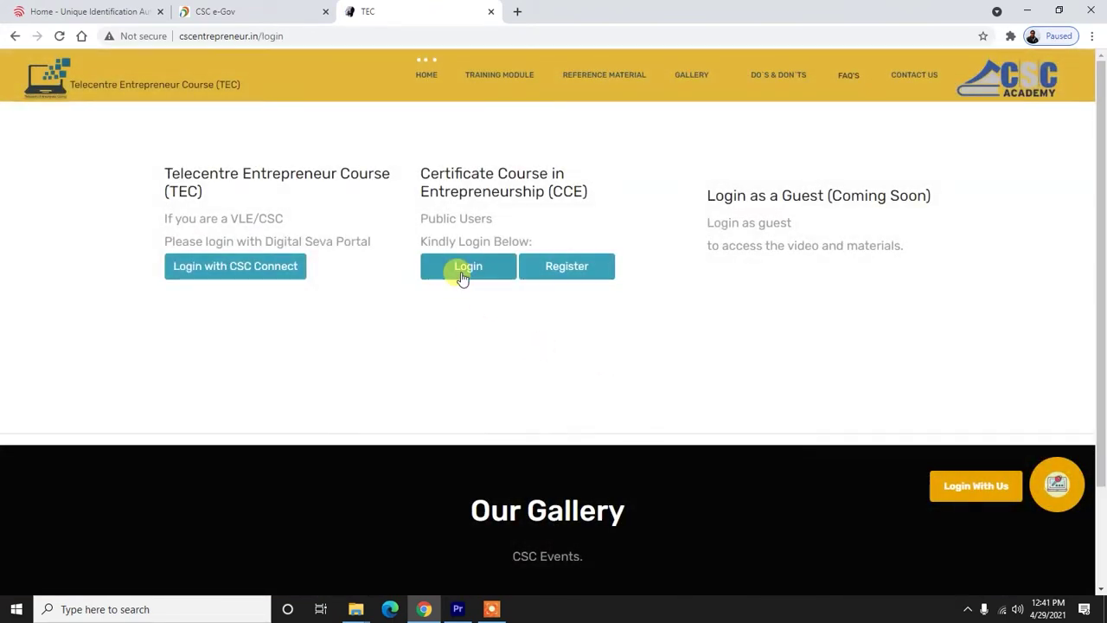
{"action": "left_click", "coordinate": [461, 269]}
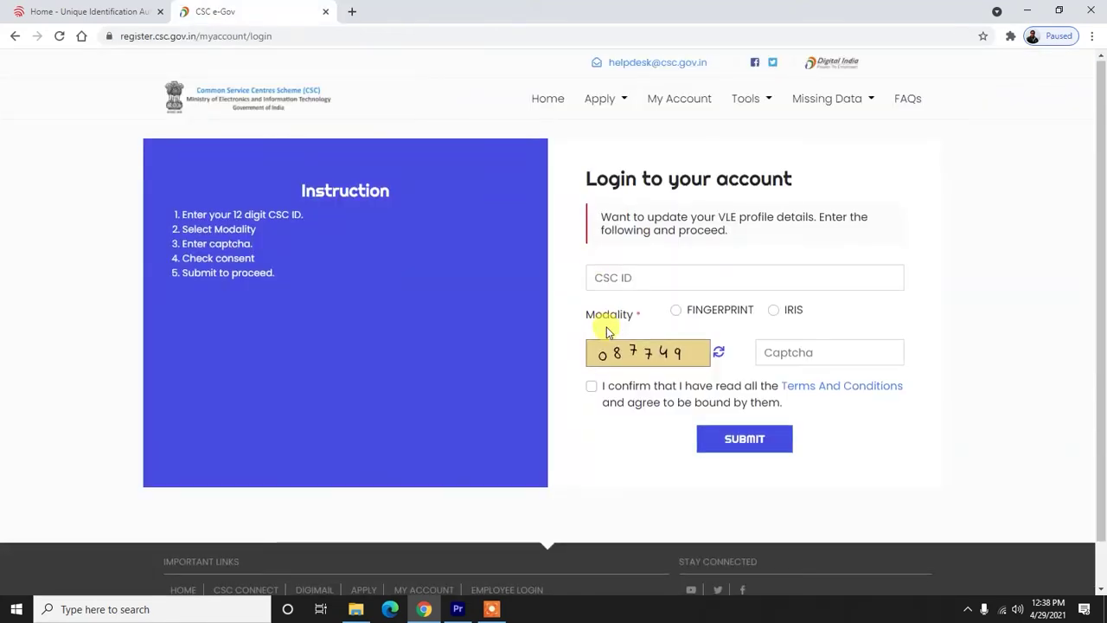
- Return to the CSC e-Gov home page and expand the Training, Testing & Certification questions
{"action": "scroll", "coordinate": [605, 331], "scroll_direction": "down", "scroll_amount": 1}
{"action": "scroll", "coordinate": [606, 338], "scroll_direction": "up", "scroll_amount": 1}
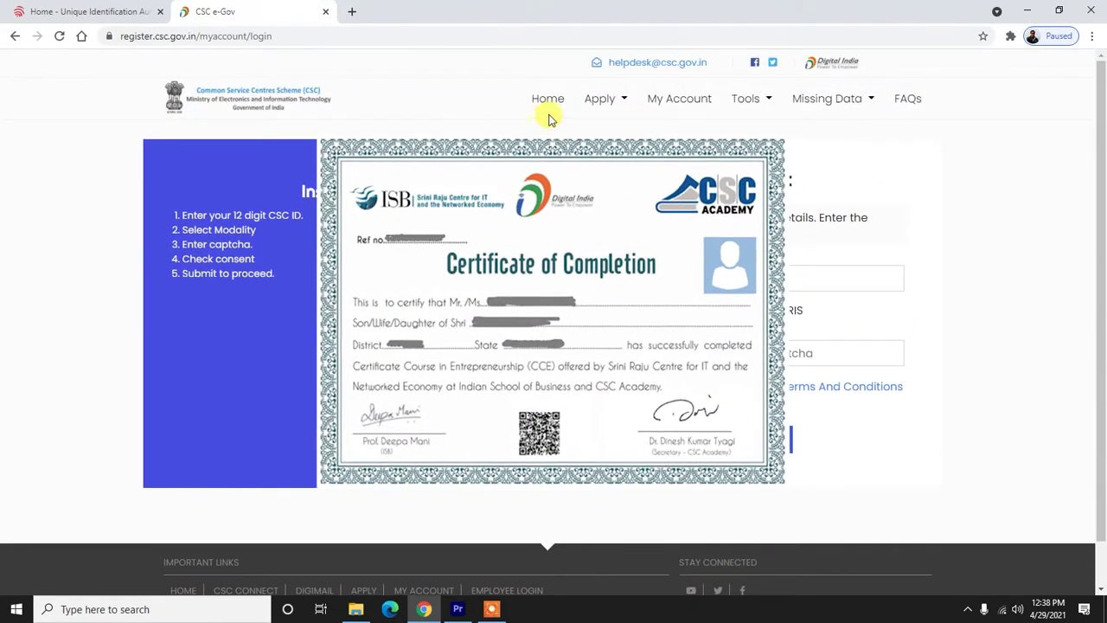
{"action": "left_click", "coordinate": [548, 102]}
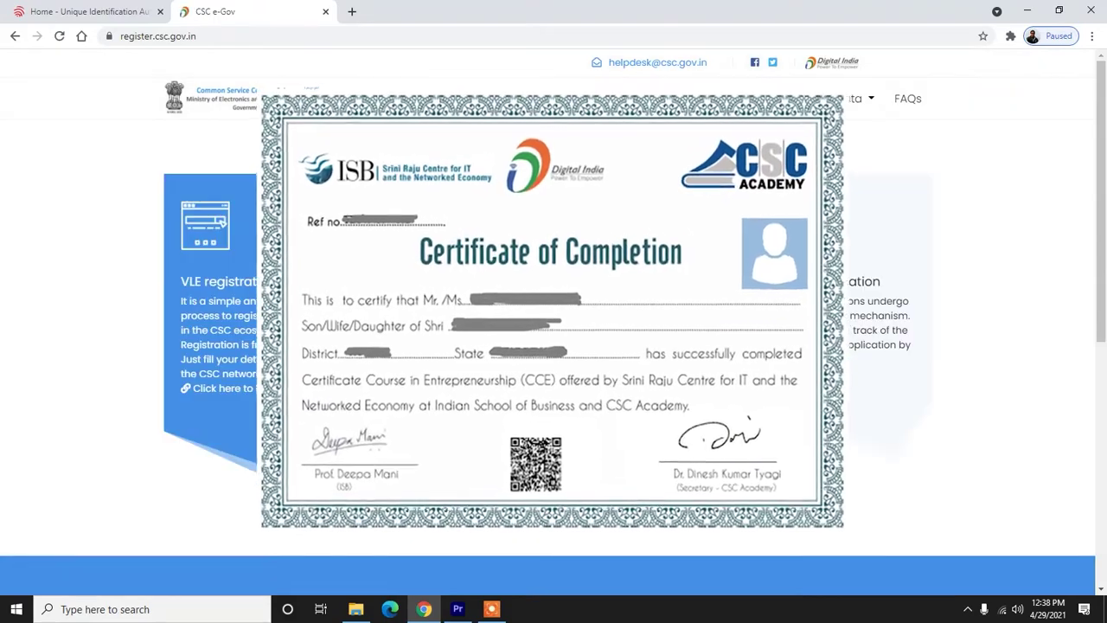
{"action": "left_click", "coordinate": [912, 352]}
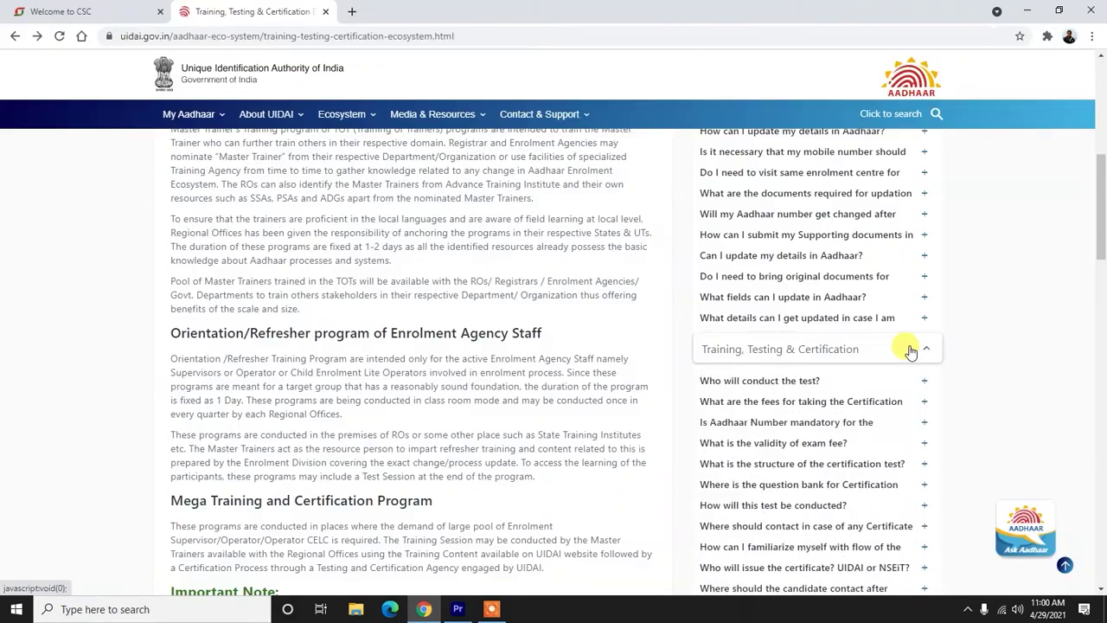
{"action": "scroll", "coordinate": [910, 352], "scroll_direction": "down", "scroll_amount": 2}
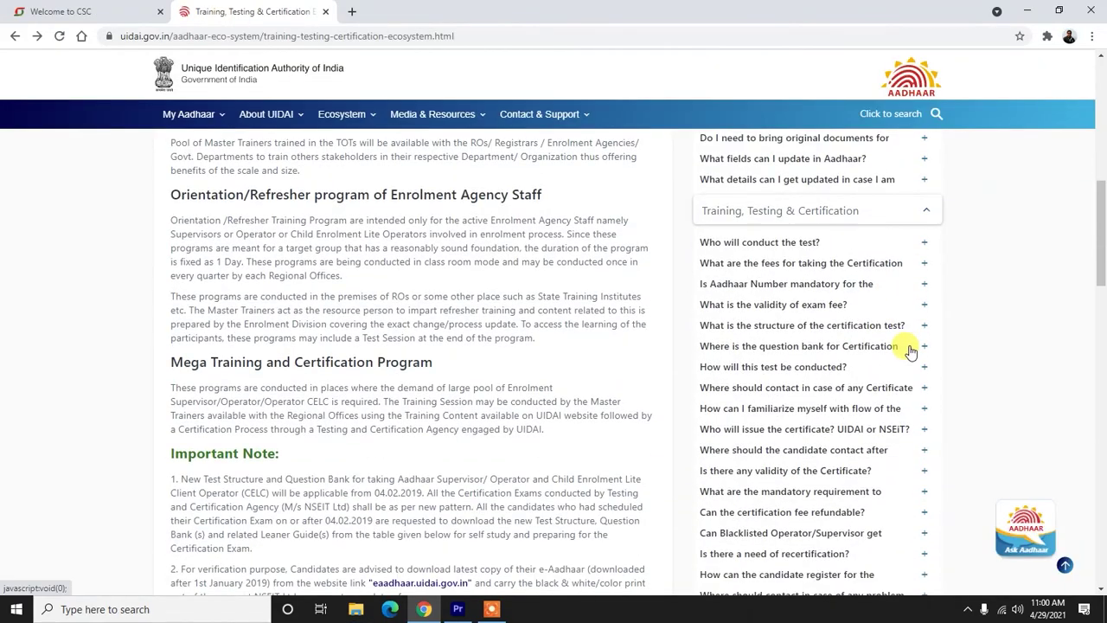
- Expand 'Who will conduct the test?' to show that NSEIT conducts it
{"action": "scroll", "coordinate": [909, 350], "scroll_direction": "down", "scroll_amount": 2}
{"action": "scroll", "coordinate": [908, 349], "scroll_direction": "up", "scroll_amount": 3}
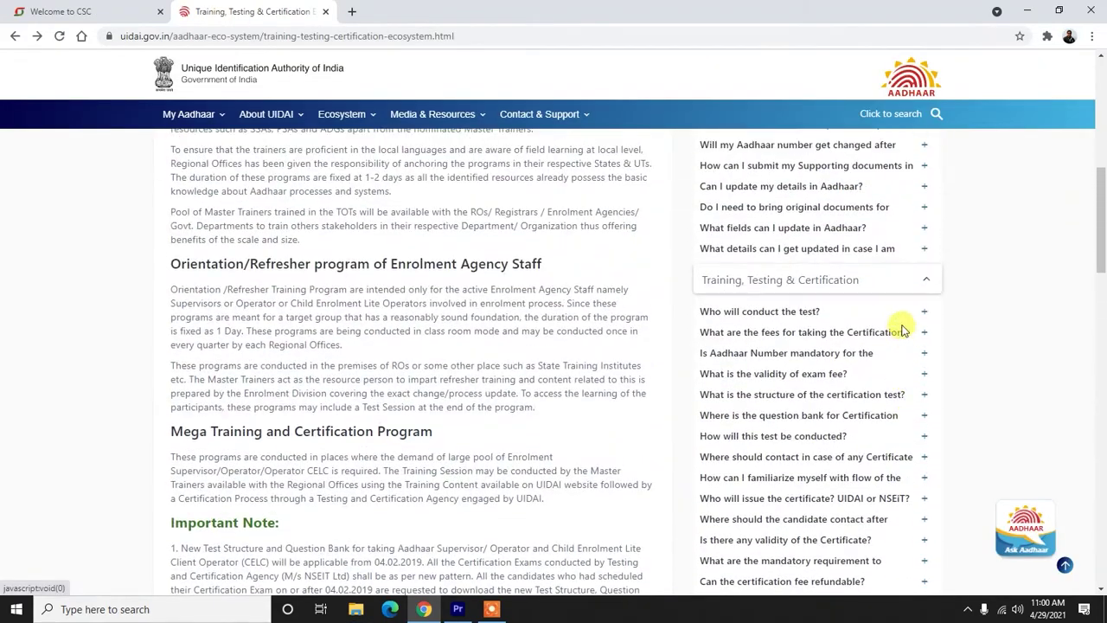
{"action": "left_click", "coordinate": [924, 313]}
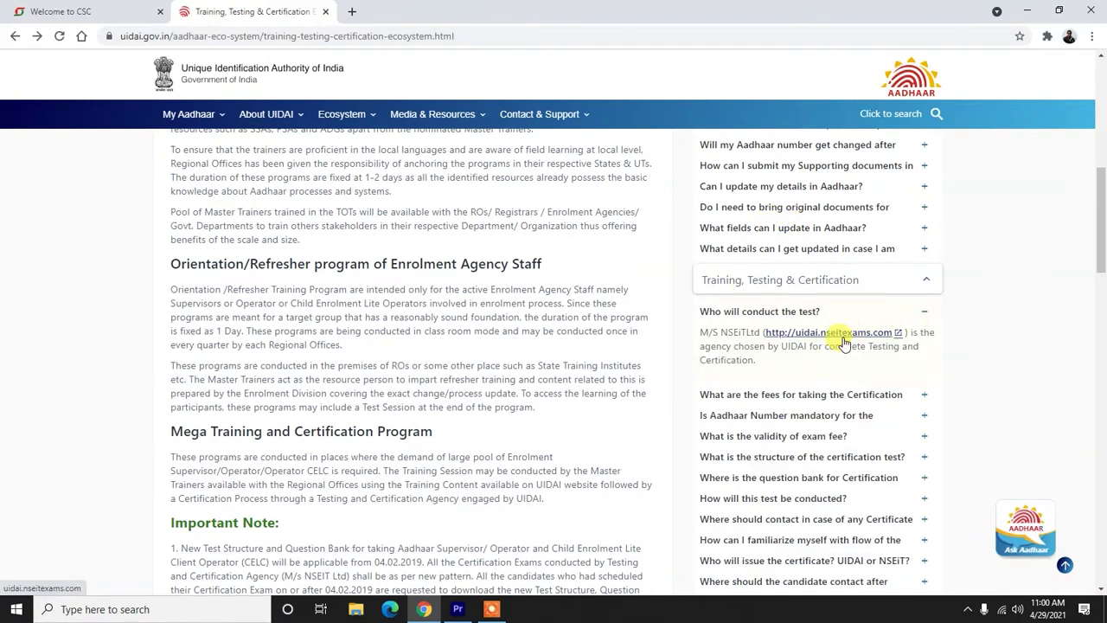
- Expand the Aadhaar Updation and Training, Testing & Certification FAQ accordions
{"action": "scroll", "coordinate": [906, 269], "scroll_direction": "up", "scroll_amount": 8}
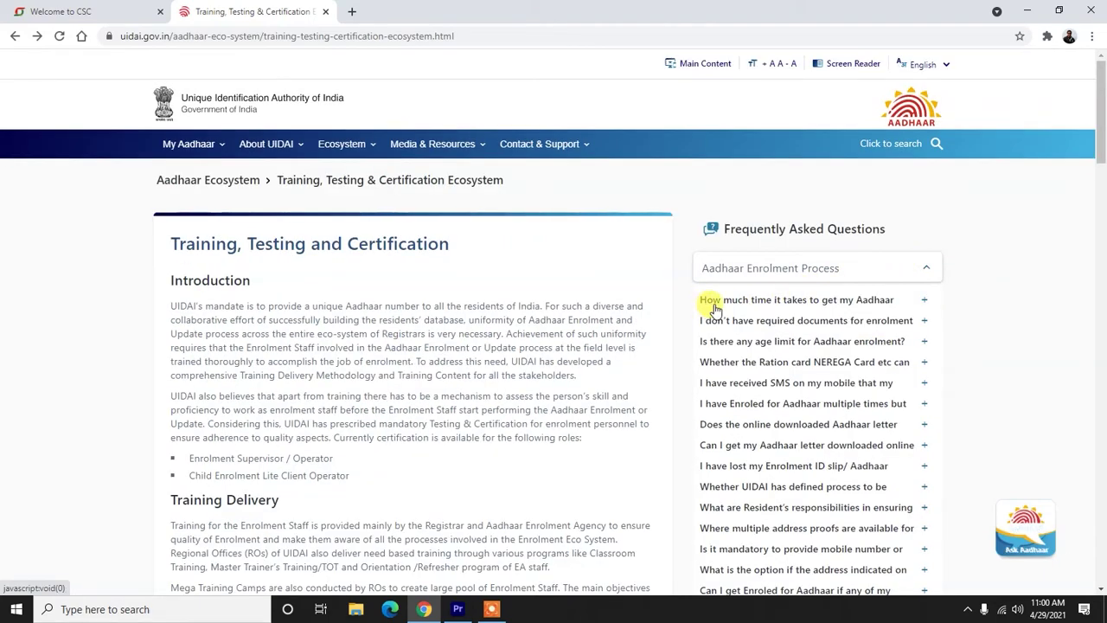
{"action": "scroll", "coordinate": [983, 307], "scroll_direction": "down", "scroll_amount": 3}
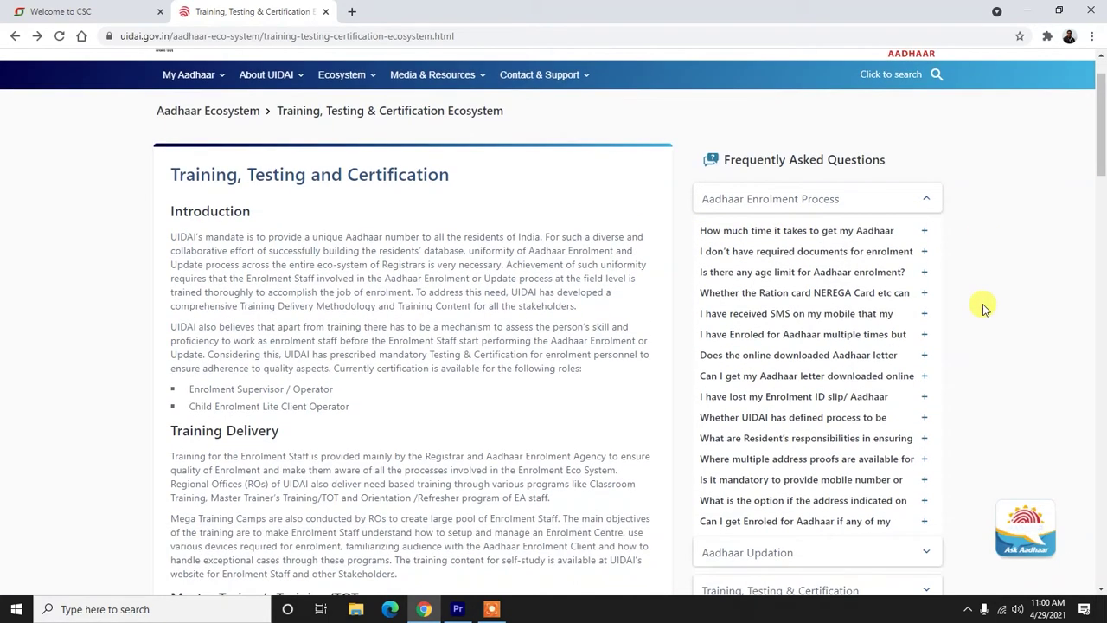
{"action": "scroll", "coordinate": [983, 307], "scroll_direction": "down", "scroll_amount": 2}
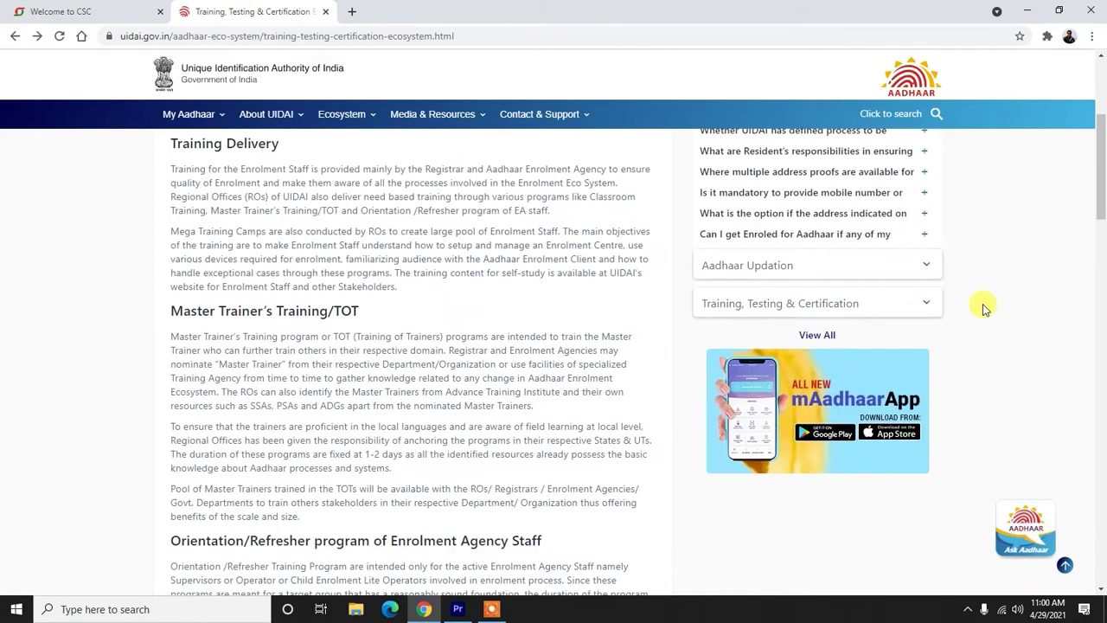
{"action": "left_click", "coordinate": [914, 277]}
{"action": "scroll", "coordinate": [912, 281], "scroll_direction": "down", "scroll_amount": 3}
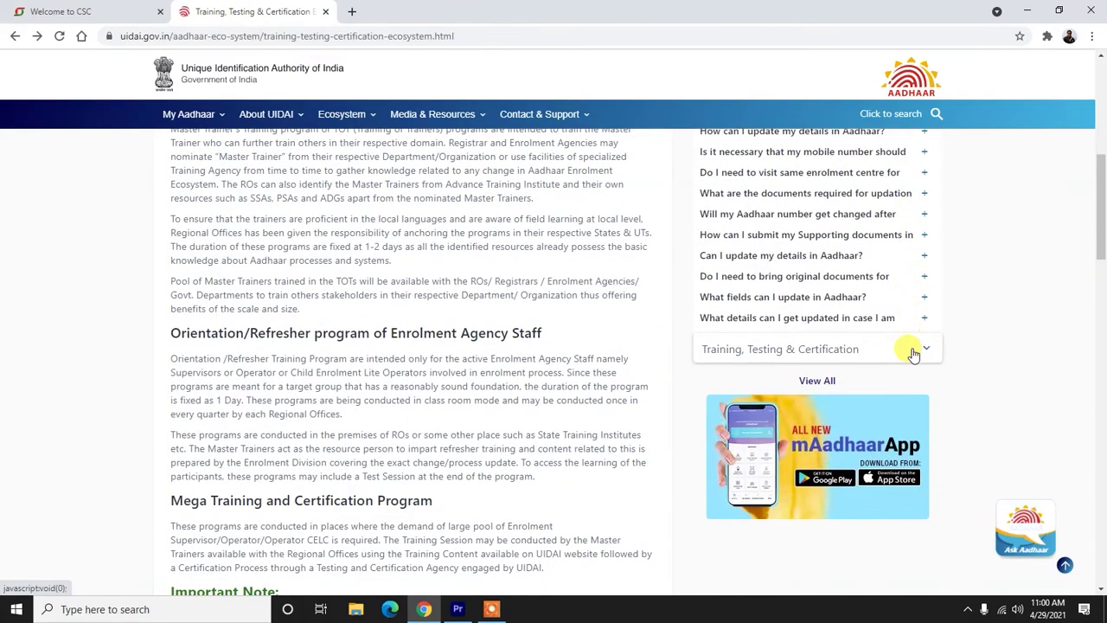
{"action": "left_click", "coordinate": [911, 350]}
{"action": "scroll", "coordinate": [910, 350], "scroll_direction": "down", "scroll_amount": 2}
{"action": "scroll", "coordinate": [908, 348], "scroll_direction": "down", "scroll_amount": 3}
{"action": "scroll", "coordinate": [905, 346], "scroll_direction": "up", "scroll_amount": 4}
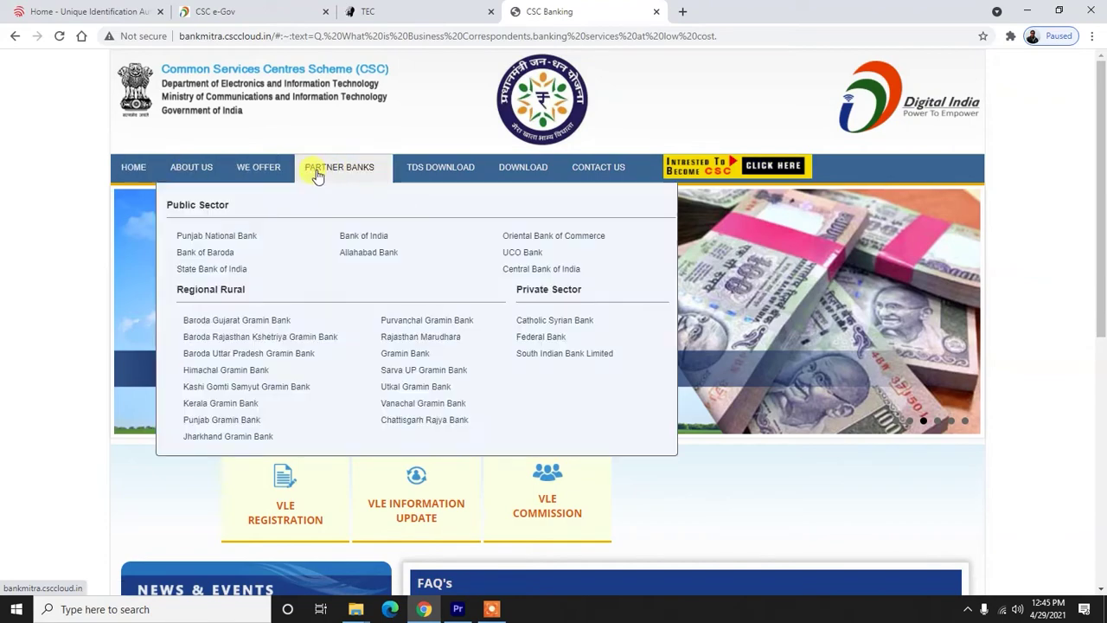
{"action": "mouse_move", "coordinate": [524, 174]}
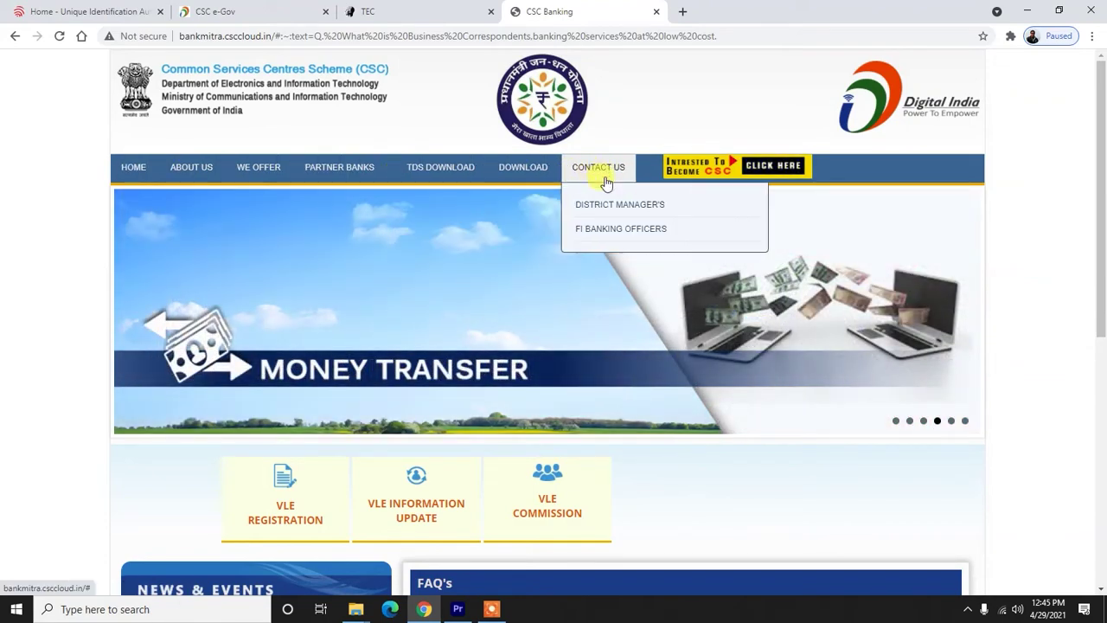
{"action": "scroll", "coordinate": [550, 346], "scroll_direction": "down", "scroll_amount": 3}
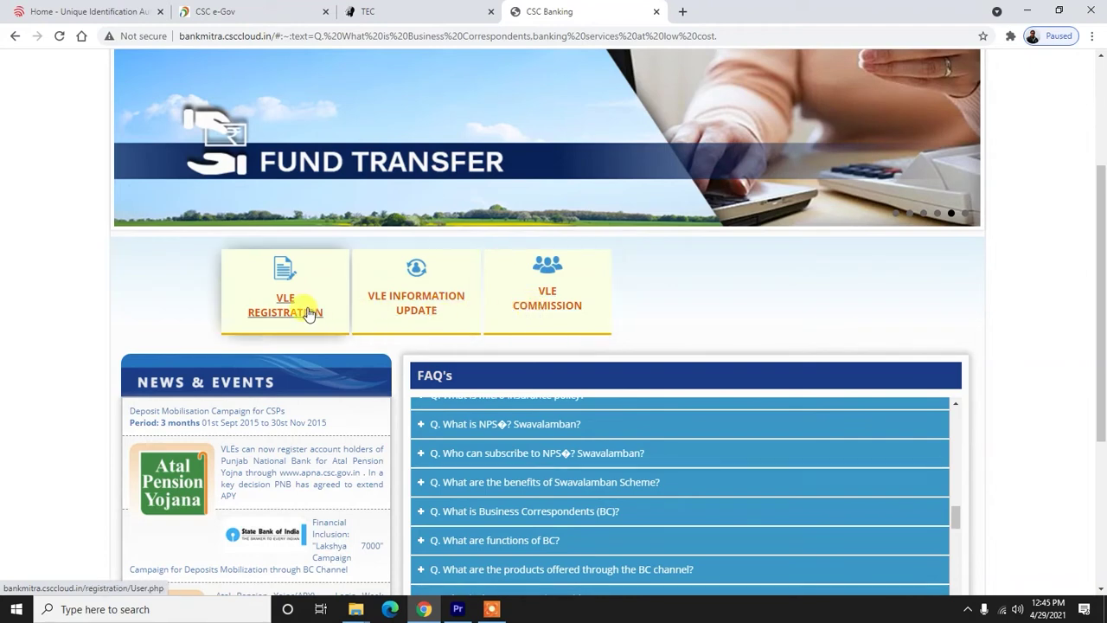
{"action": "scroll", "coordinate": [306, 320], "scroll_direction": "down", "scroll_amount": 2}
{"action": "scroll", "coordinate": [482, 336], "scroll_direction": "down", "scroll_amount": 5}
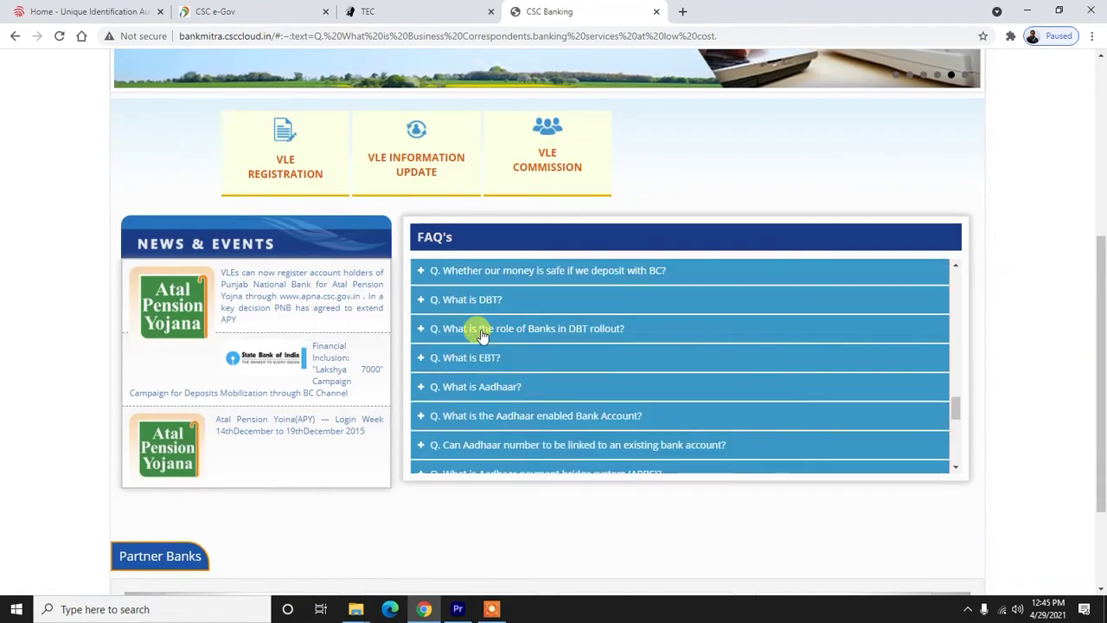
{"action": "scroll", "coordinate": [481, 338], "scroll_direction": "down", "scroll_amount": 2}
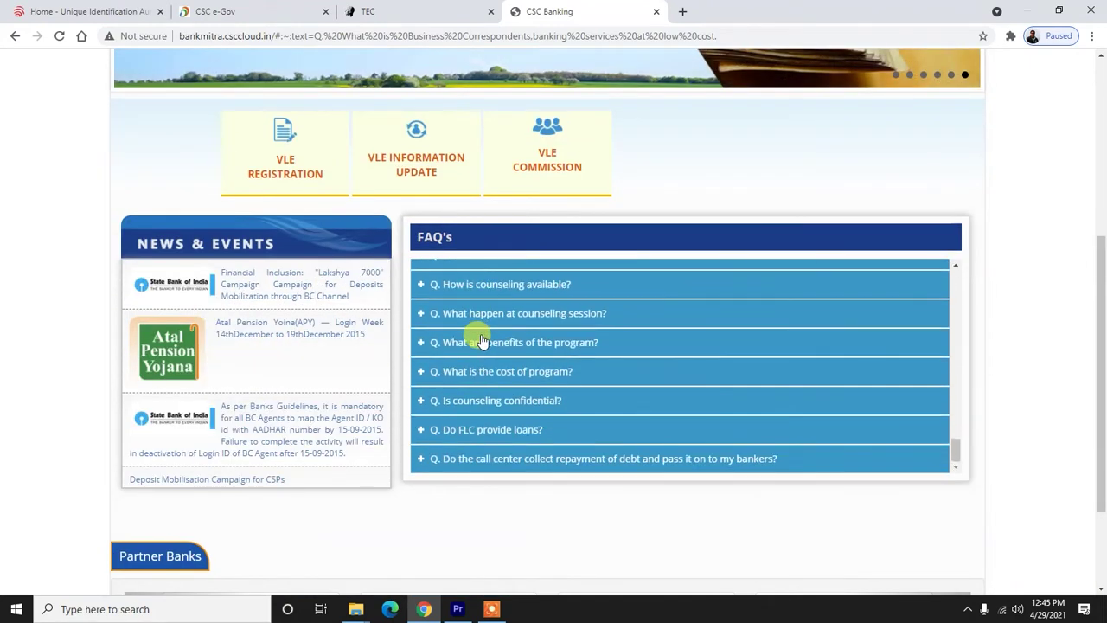
{"action": "scroll", "coordinate": [476, 333], "scroll_direction": "up", "scroll_amount": 10}
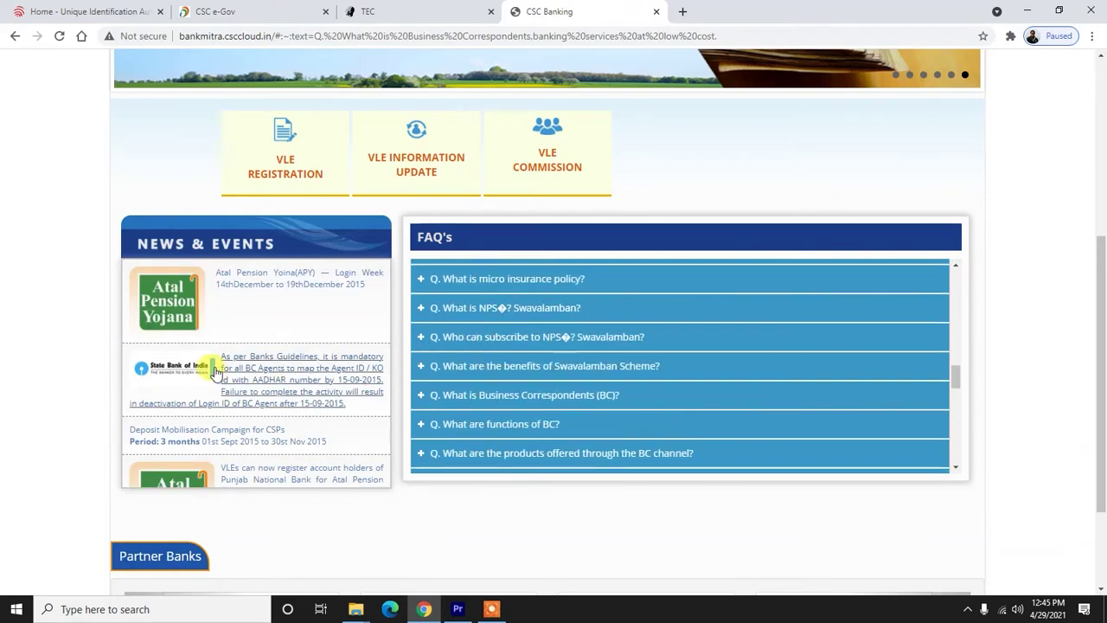
{"action": "scroll", "coordinate": [217, 368], "scroll_direction": "down", "scroll_amount": 2}
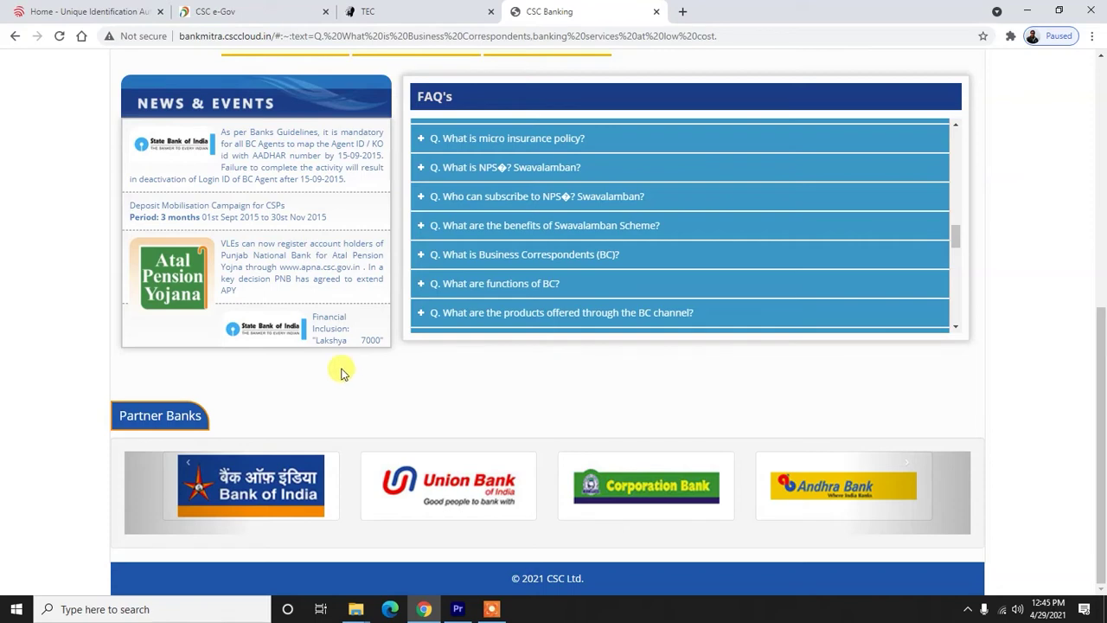
{"action": "scroll", "coordinate": [341, 372], "scroll_direction": "up", "scroll_amount": 3}
{"action": "scroll", "coordinate": [342, 372], "scroll_direction": "up", "scroll_amount": 3}
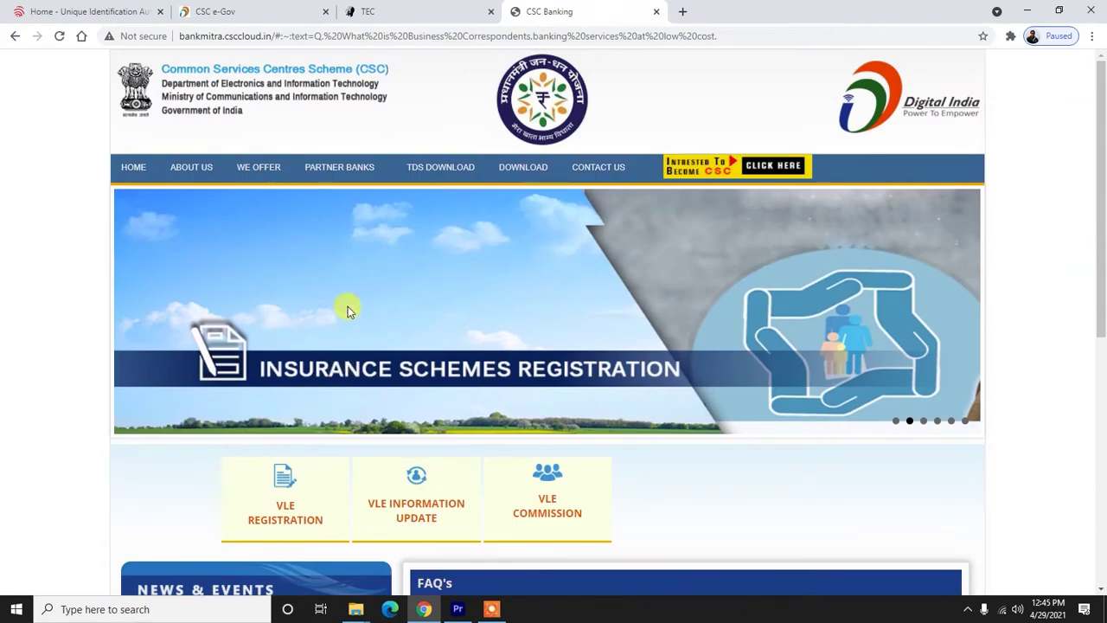
{"action": "mouse_move", "coordinate": [473, 171]}
{"action": "mouse_move", "coordinate": [298, 169]}
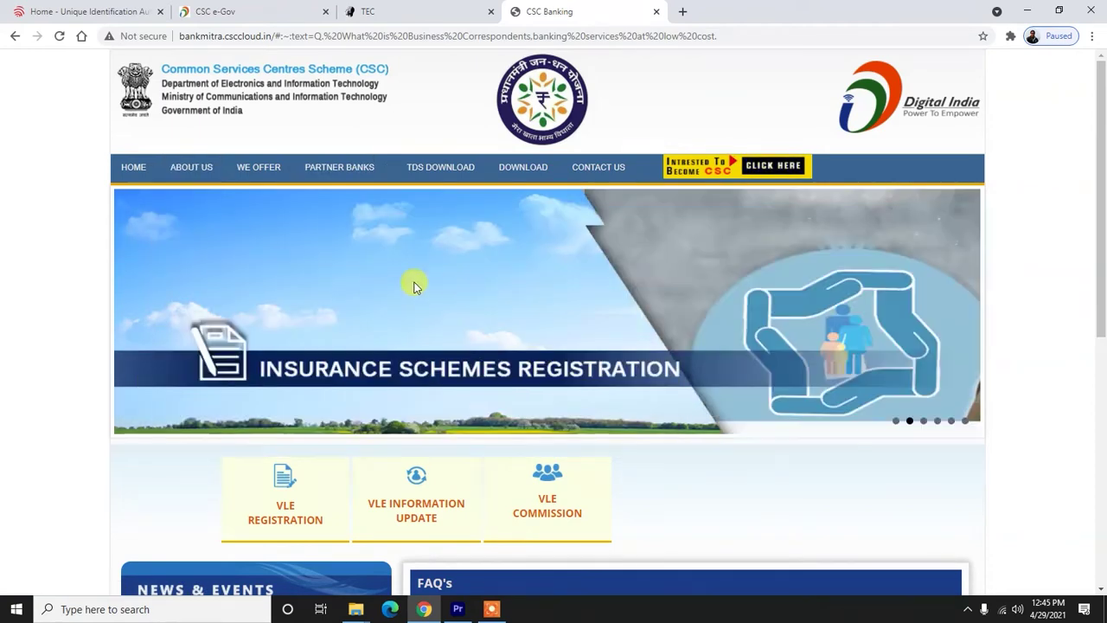
{"action": "mouse_move", "coordinate": [259, 164]}
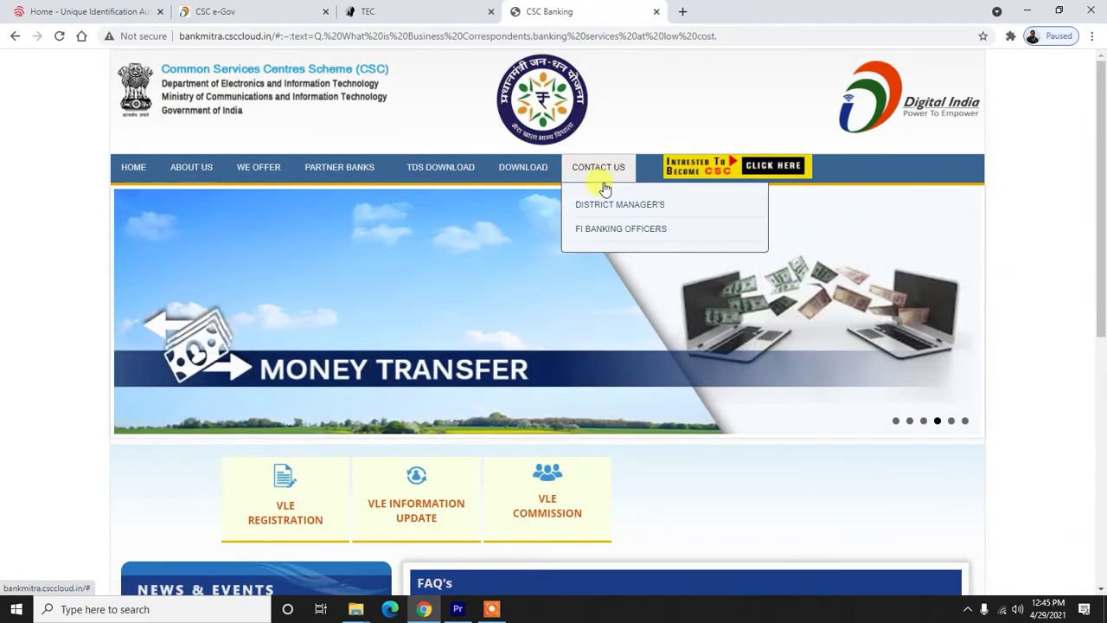
{"action": "scroll", "coordinate": [550, 346], "scroll_direction": "down", "scroll_amount": 3}
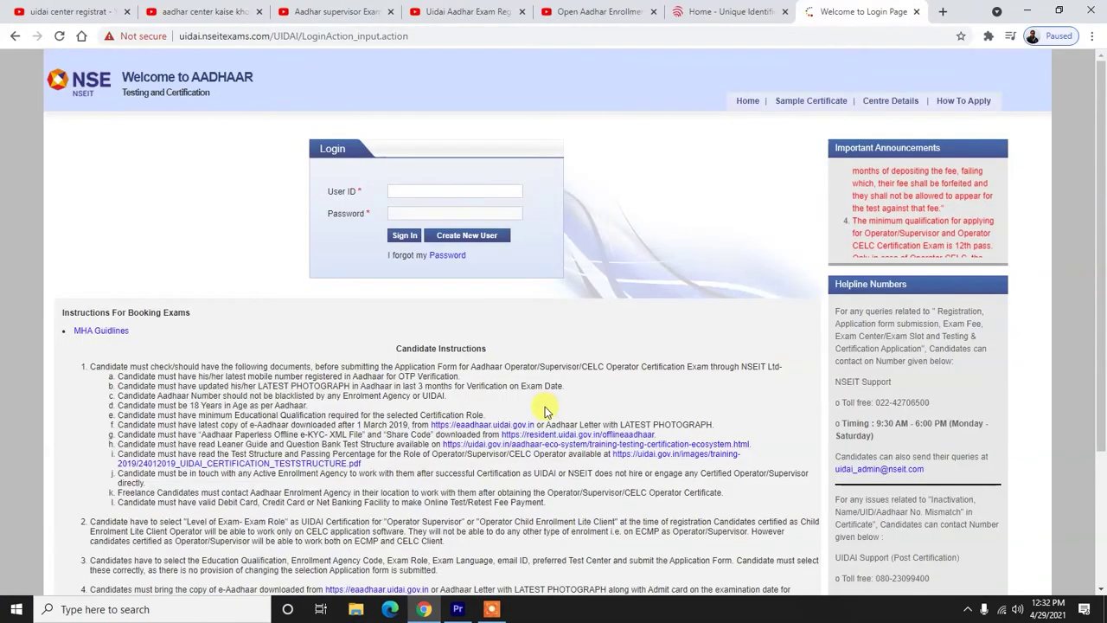
{"action": "scroll", "coordinate": [540, 407], "scroll_direction": "down", "scroll_amount": 3}
{"action": "scroll", "coordinate": [545, 411], "scroll_direction": "up", "scroll_amount": 3}
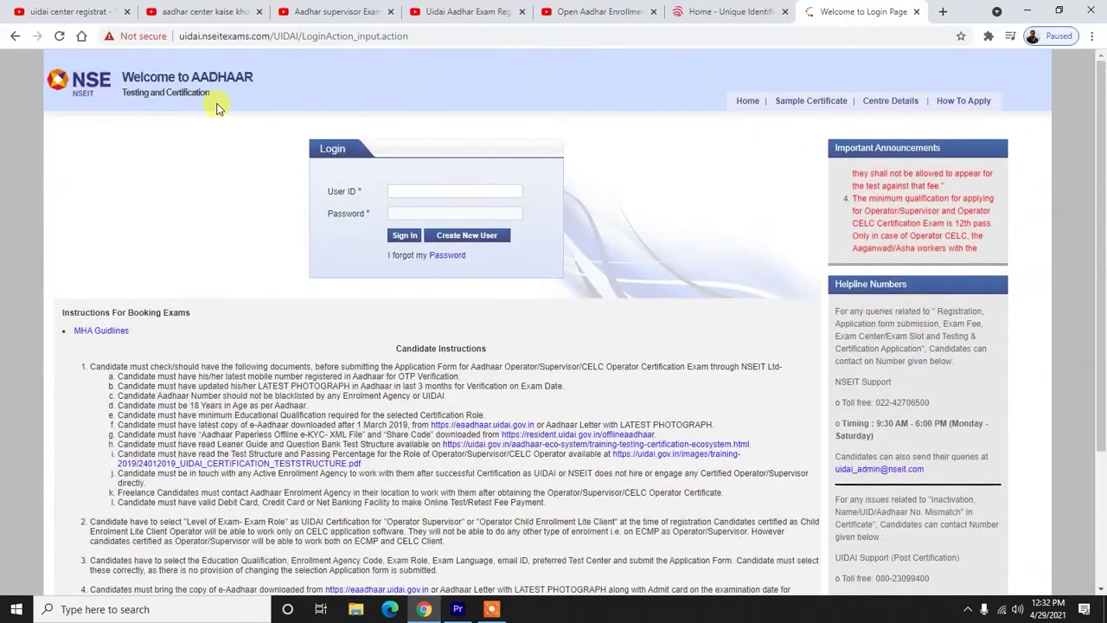
{"action": "scroll", "coordinate": [524, 294], "scroll_direction": "down", "scroll_amount": 3}
{"action": "scroll", "coordinate": [525, 292], "scroll_direction": "up", "scroll_amount": 3}
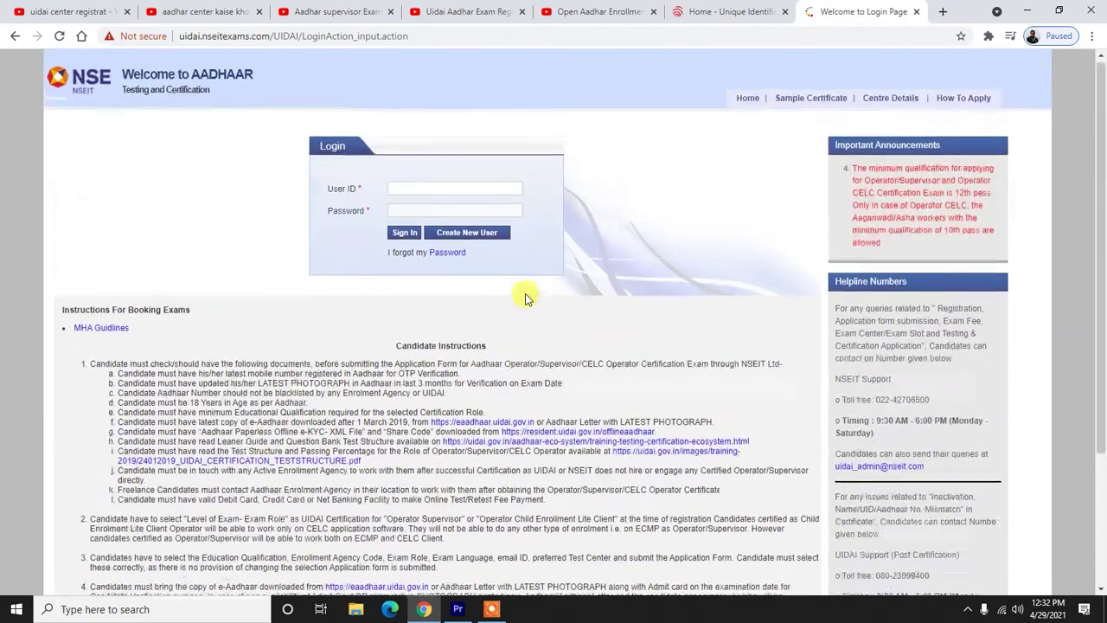
{"action": "left_click_drag", "start_coordinate": [124, 77], "coordinate": [273, 76]}
{"action": "scroll", "coordinate": [303, 86], "scroll_direction": "down", "scroll_amount": 3}
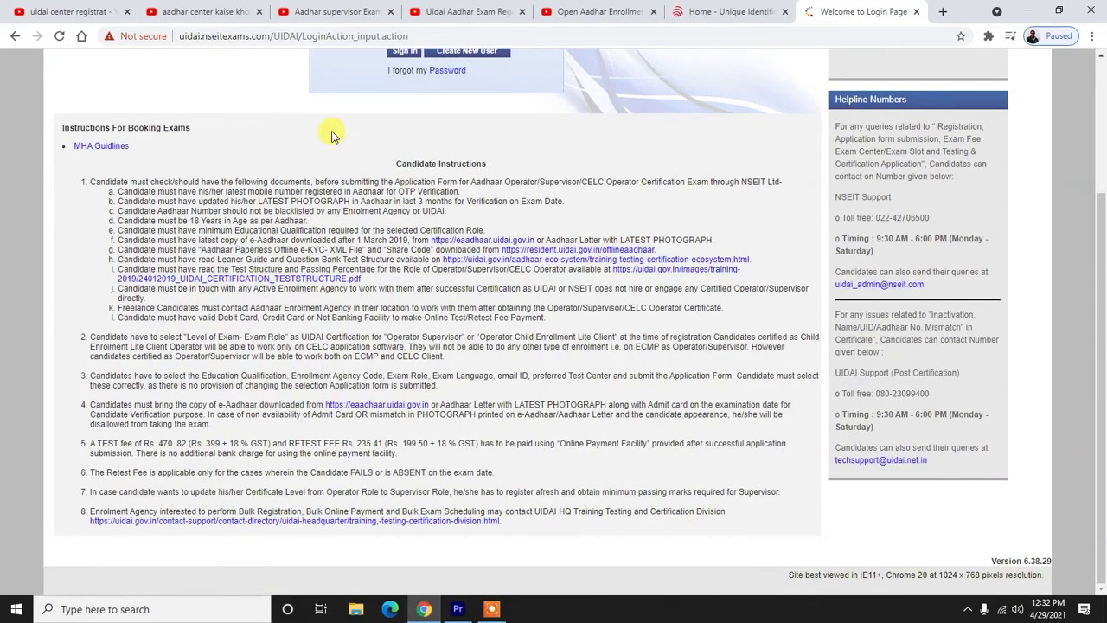
{"action": "scroll", "coordinate": [540, 403], "scroll_direction": "up", "scroll_amount": 3}
{"action": "scroll", "coordinate": [540, 403], "scroll_direction": "down", "scroll_amount": 1}
{"action": "scroll", "coordinate": [541, 403], "scroll_direction": "up", "scroll_amount": 1}
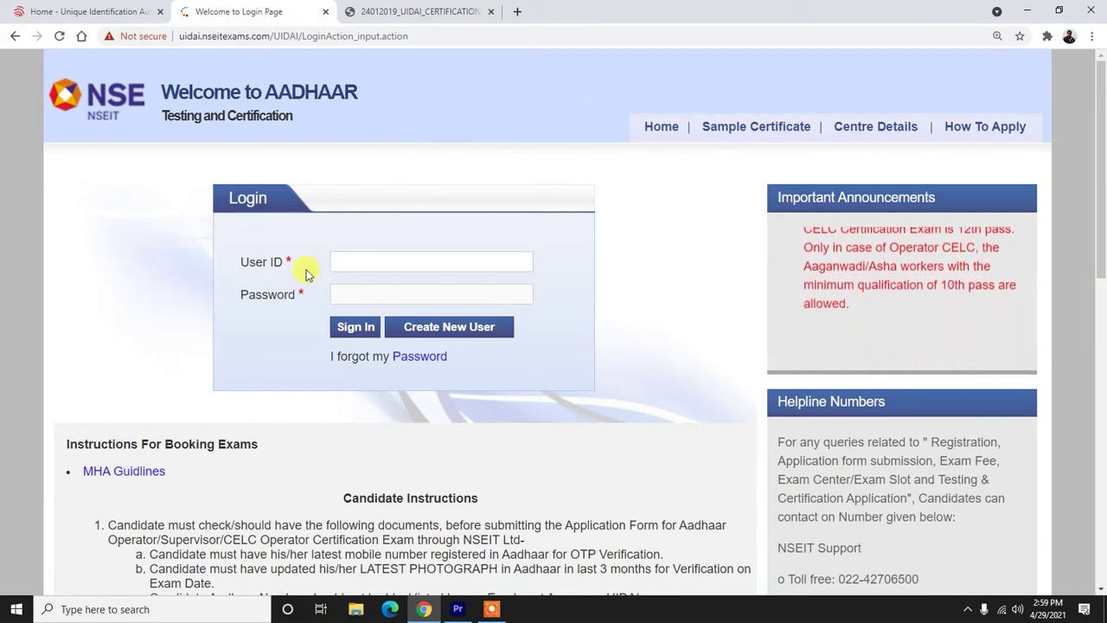
{"action": "scroll", "coordinate": [361, 249], "scroll_direction": "down", "scroll_amount": 1}
{"action": "scroll", "coordinate": [346, 227], "scroll_direction": "up", "scroll_amount": 1}
{"action": "left_click_drag", "start_coordinate": [203, 37], "coordinate": [269, 38]}
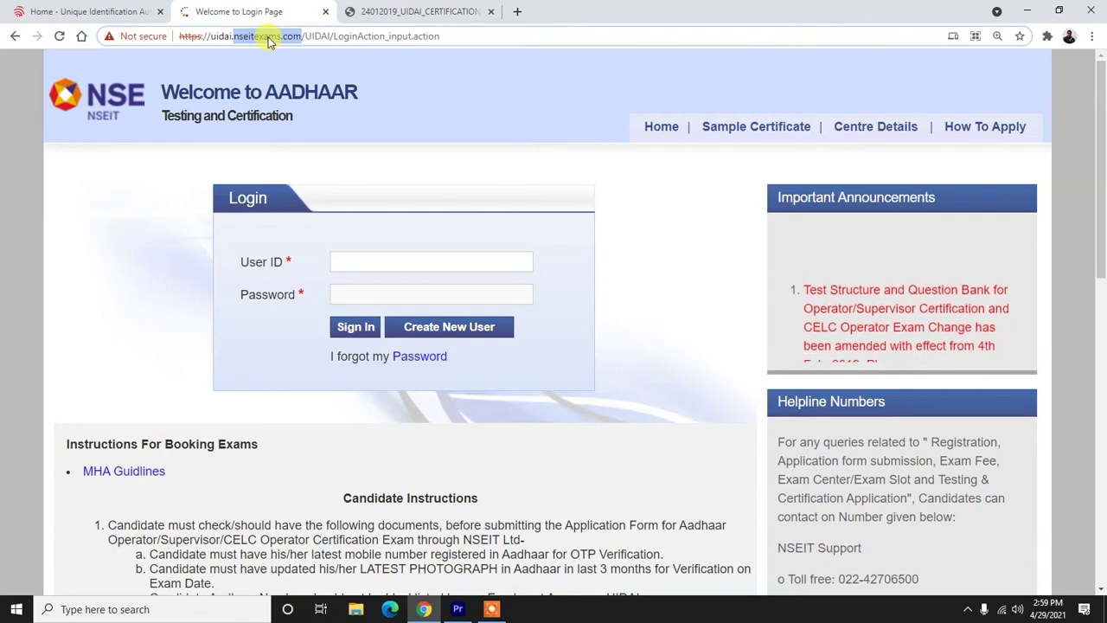
{"action": "left_click", "coordinate": [325, 163]}
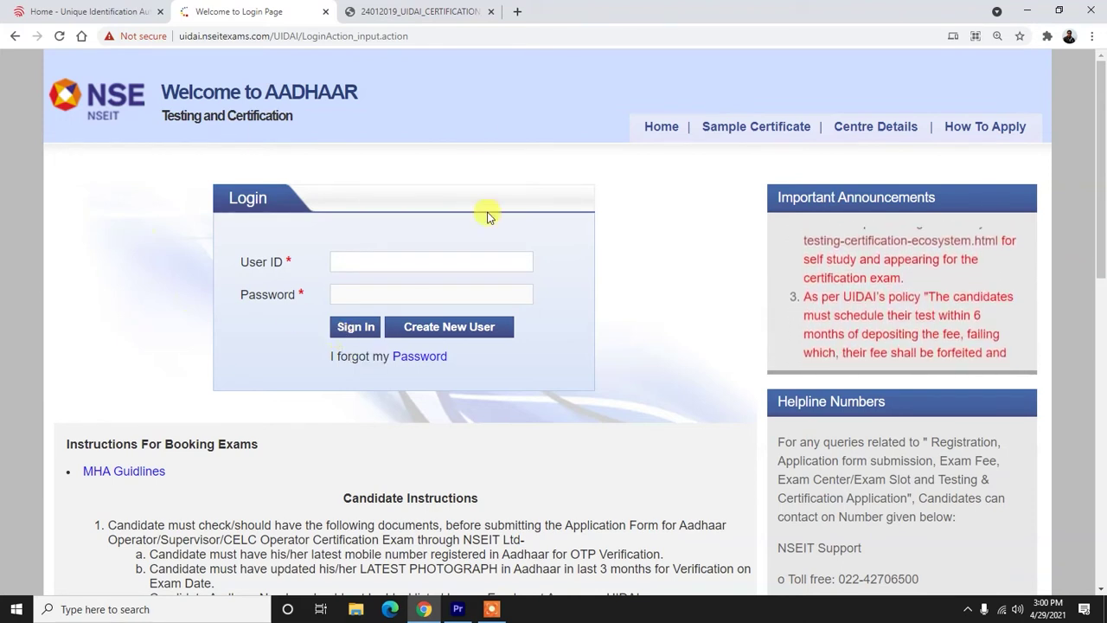
{"action": "scroll", "coordinate": [463, 214], "scroll_direction": "down", "scroll_amount": 2}
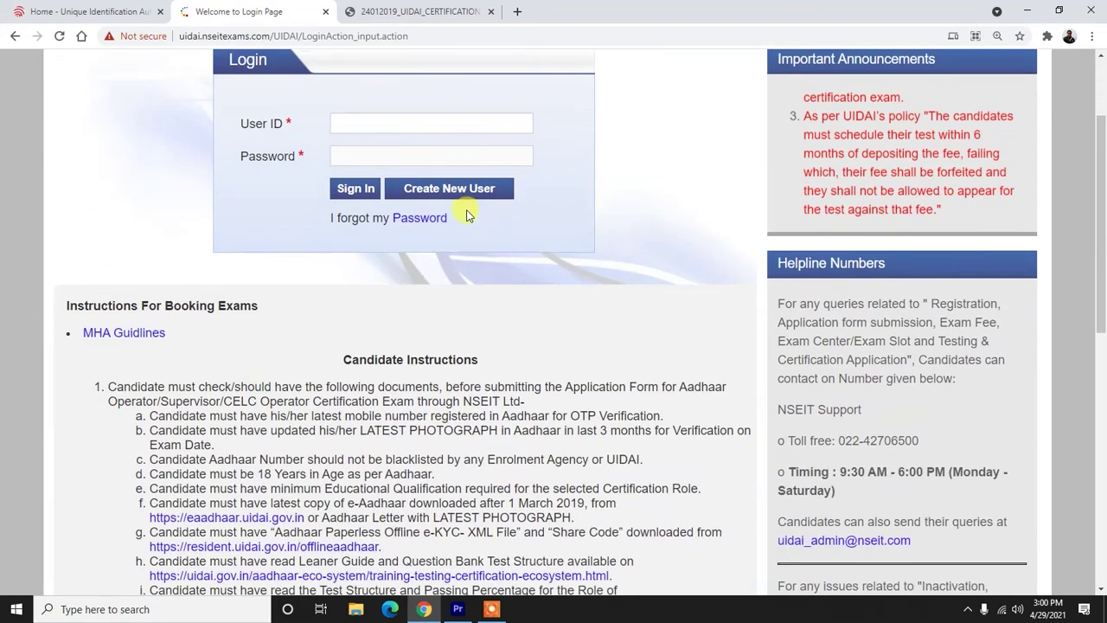
{"action": "scroll", "coordinate": [260, 138], "scroll_direction": "up", "scroll_amount": 2}
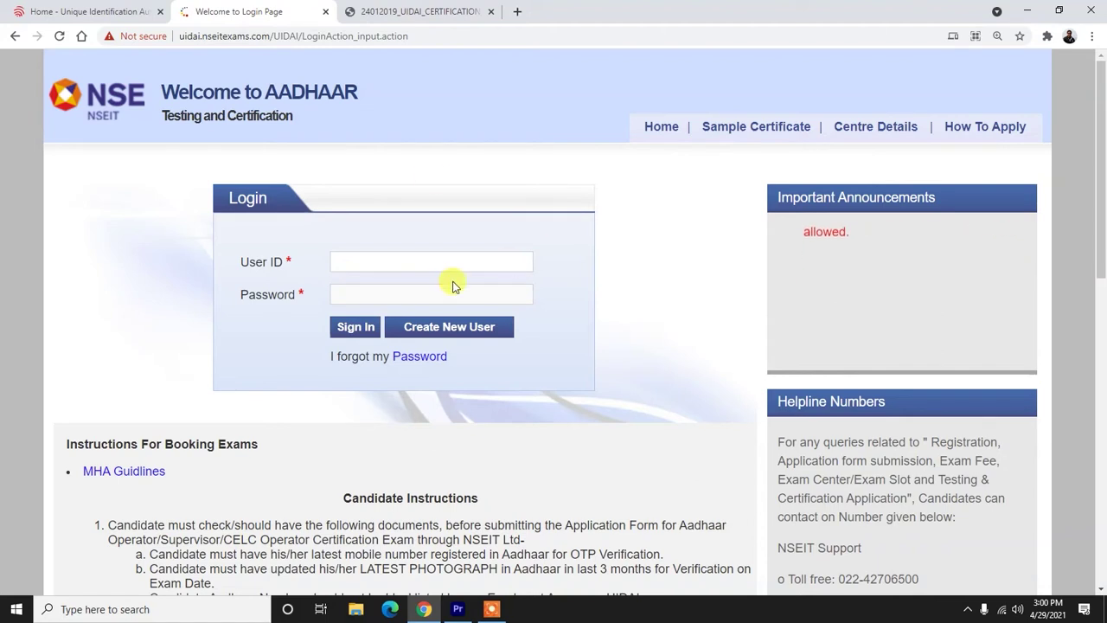
{"action": "scroll", "coordinate": [450, 294], "scroll_direction": "down", "scroll_amount": 2}
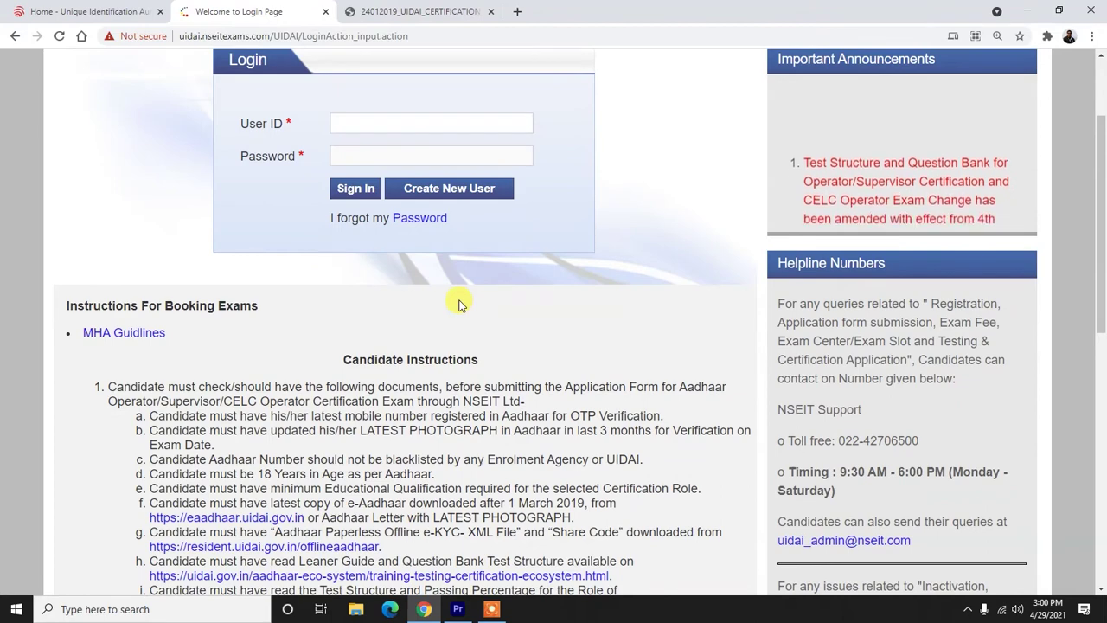
{"action": "scroll", "coordinate": [415, 237], "scroll_direction": "down", "scroll_amount": 1}
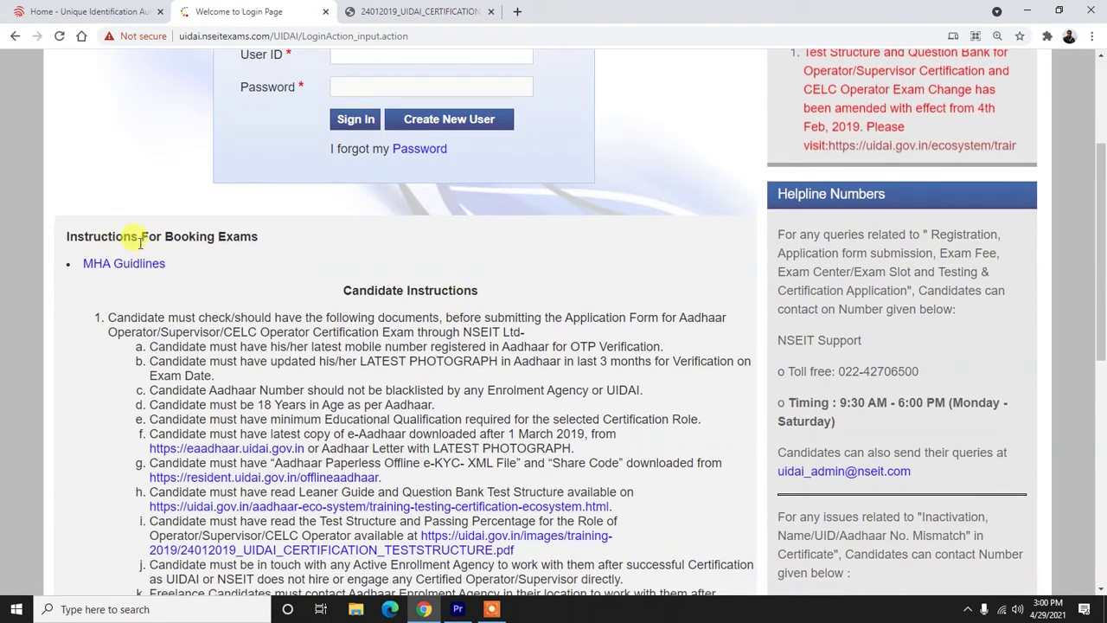
{"action": "scroll", "coordinate": [259, 345], "scroll_direction": "down", "scroll_amount": 1}
{"action": "scroll", "coordinate": [300, 378], "scroll_direction": "down", "scroll_amount": 2}
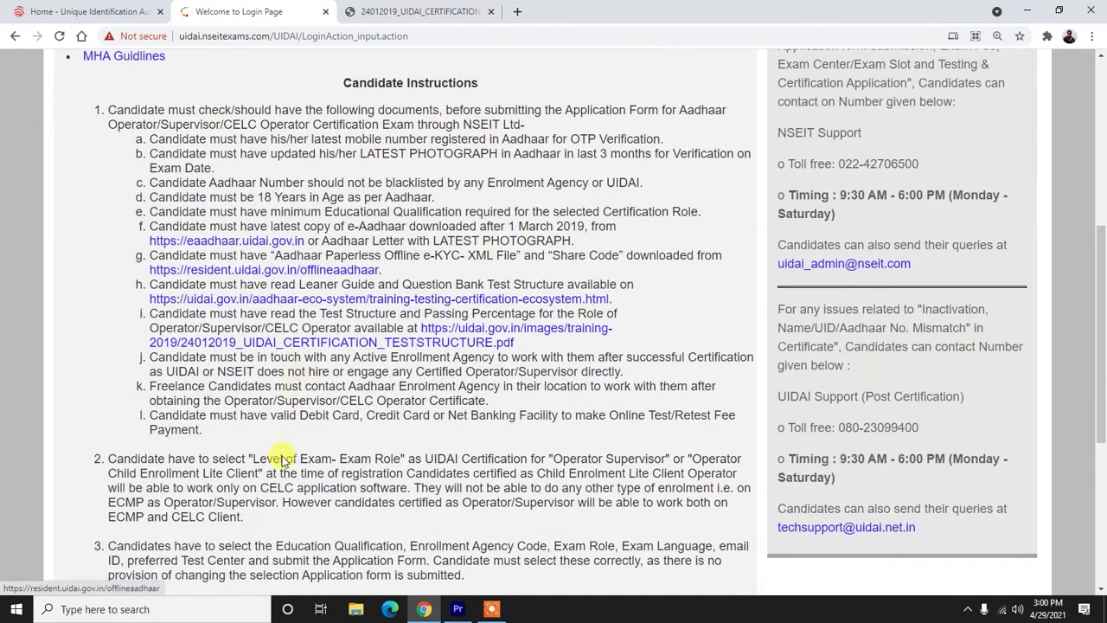
{"action": "scroll", "coordinate": [280, 481], "scroll_direction": "down", "scroll_amount": 2}
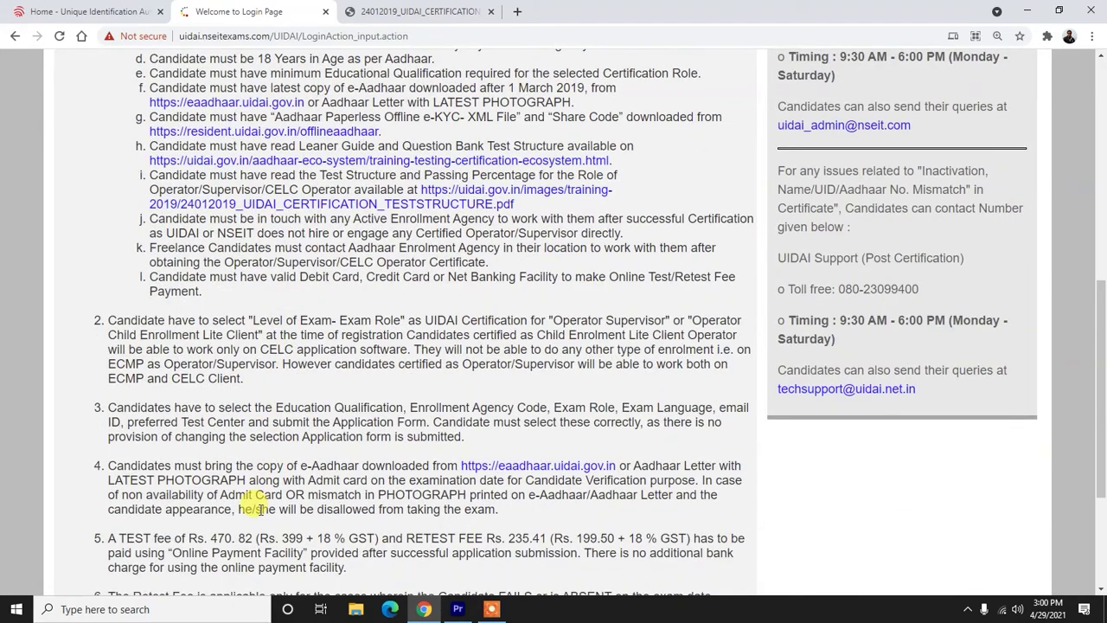
{"action": "scroll", "coordinate": [260, 510], "scroll_direction": "down", "scroll_amount": 2}
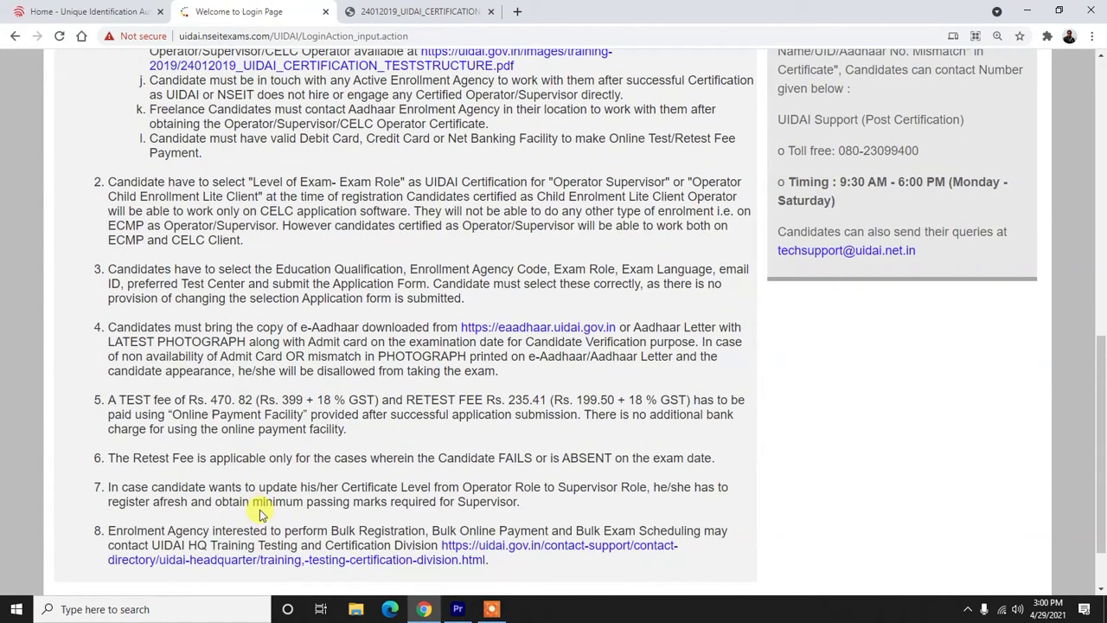
{"action": "scroll", "coordinate": [259, 514], "scroll_direction": "up", "scroll_amount": 7}
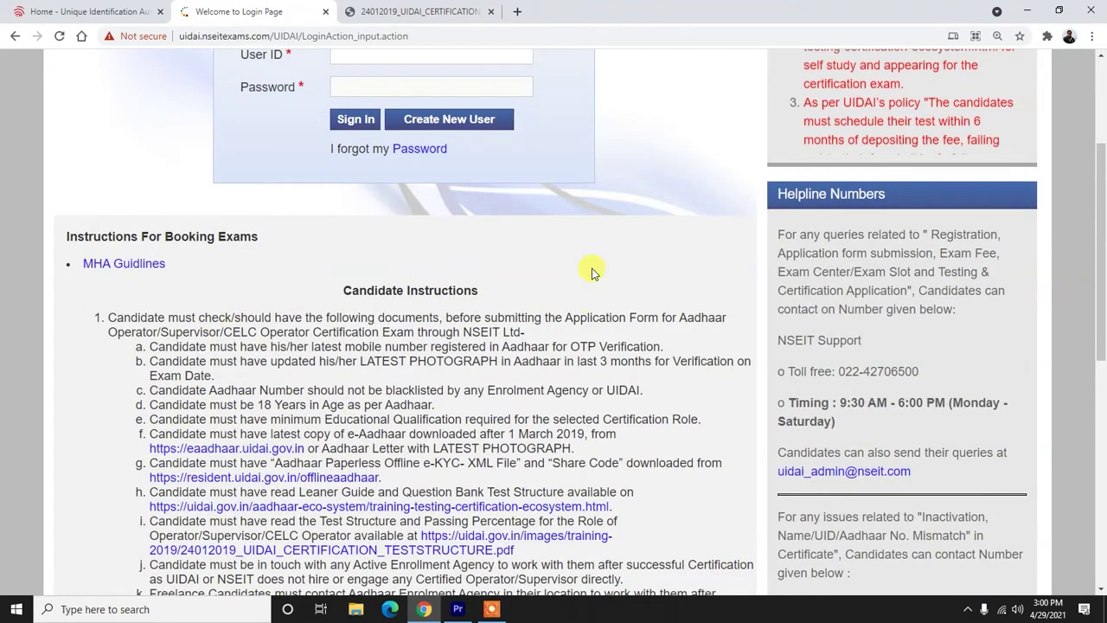
{"action": "left_click_drag", "start_coordinate": [170, 346], "coordinate": [670, 357]}
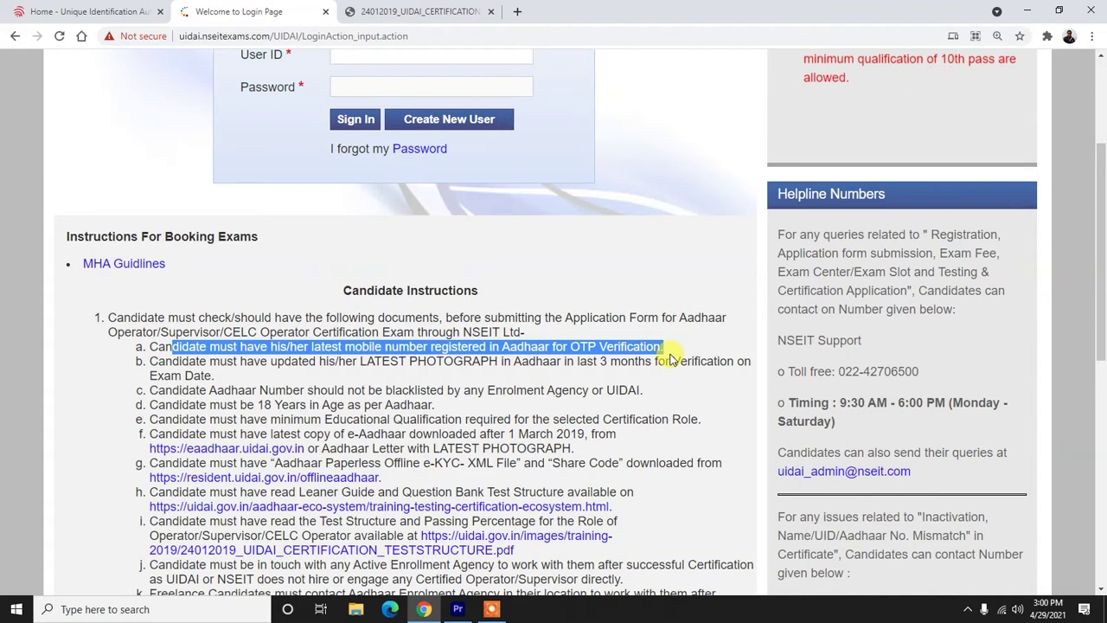
{"action": "left_click", "coordinate": [427, 347]}
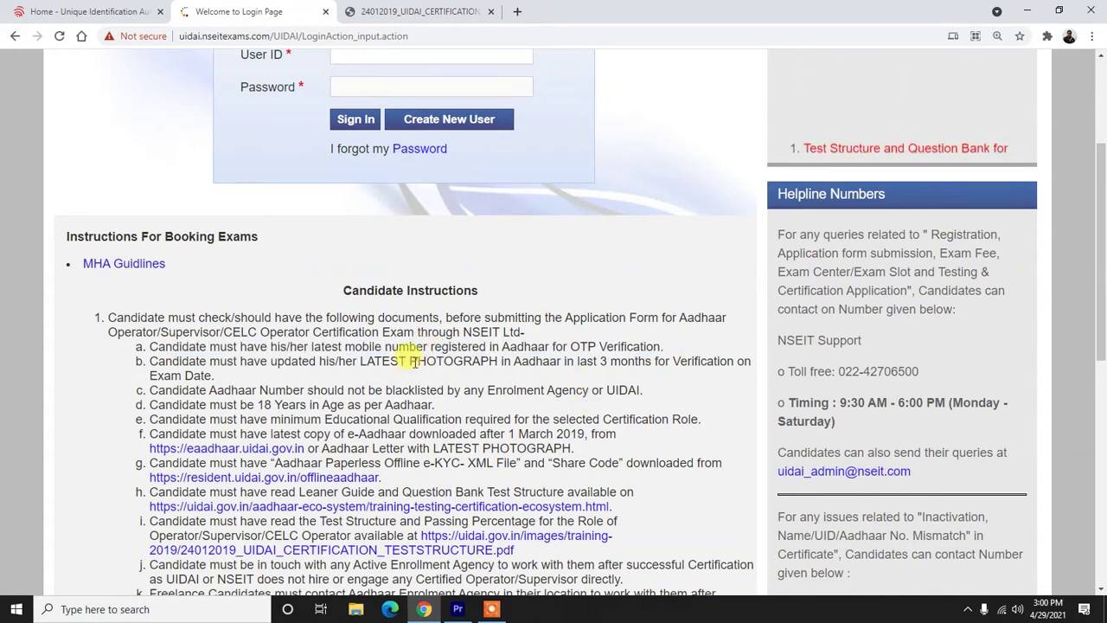
{"action": "left_click_drag", "start_coordinate": [325, 362], "coordinate": [671, 363]}
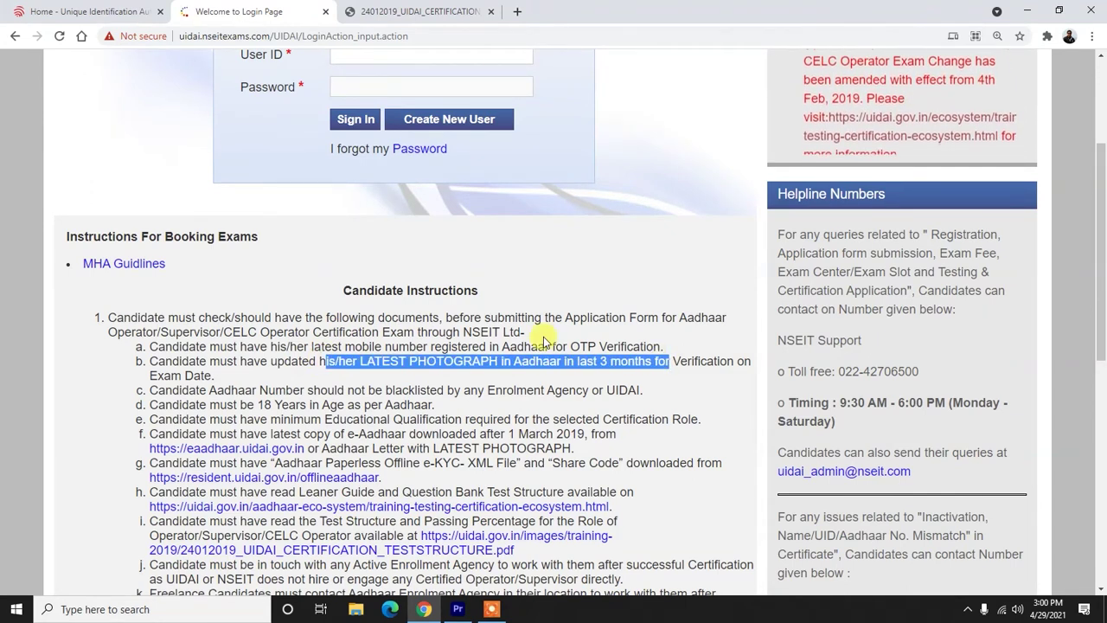
{"action": "left_click_drag", "start_coordinate": [302, 390], "coordinate": [640, 390]}
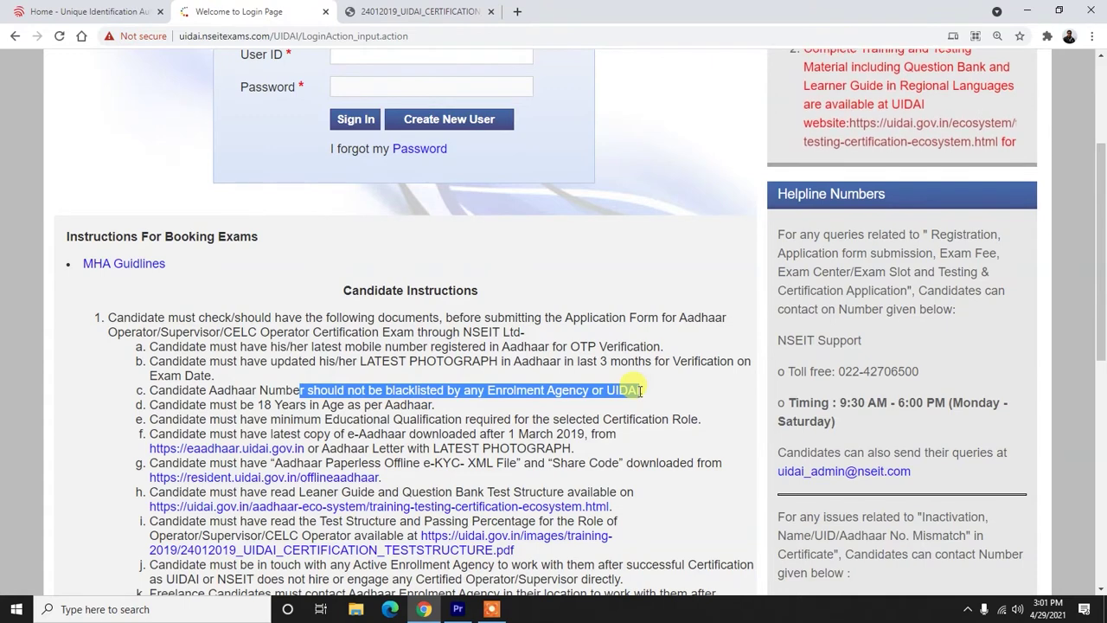
{"action": "left_click_drag", "start_coordinate": [254, 405], "coordinate": [313, 405]}
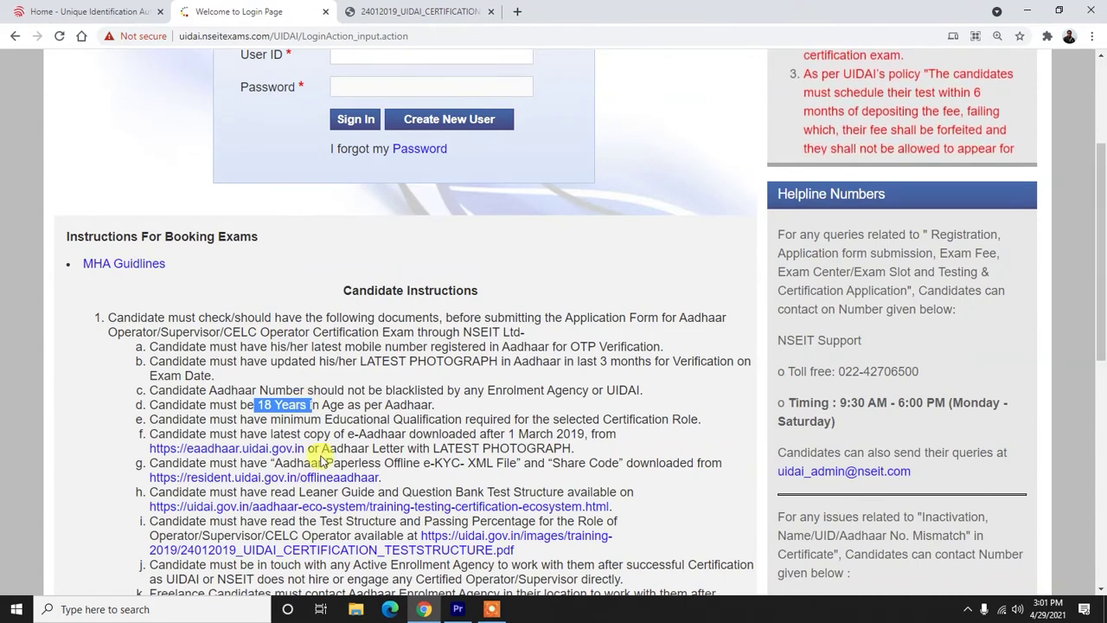
{"action": "scroll", "coordinate": [317, 415], "scroll_direction": "down", "scroll_amount": 1}
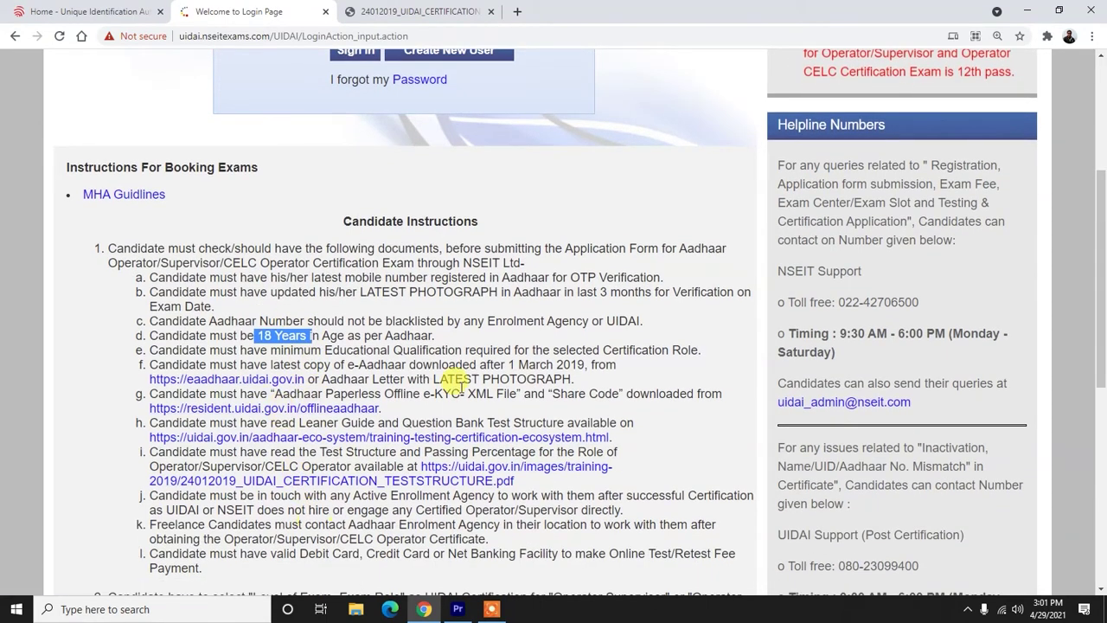
{"action": "scroll", "coordinate": [499, 329], "scroll_direction": "up", "scroll_amount": 2}
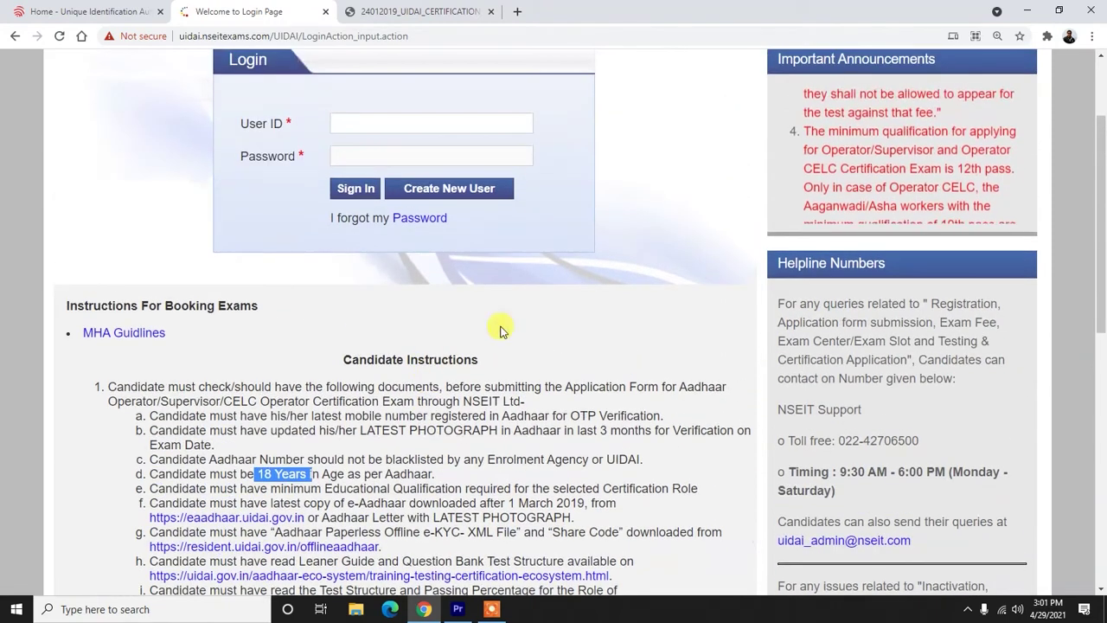
{"action": "scroll", "coordinate": [461, 141], "scroll_direction": "up", "scroll_amount": 2}
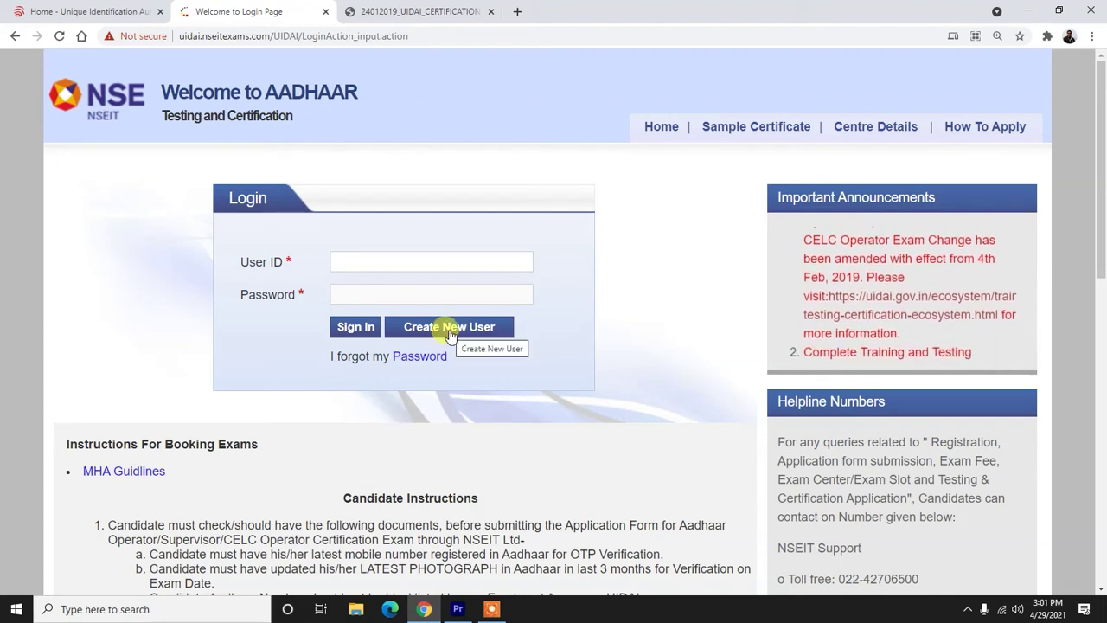
- Open the Create New User form, highlight its Upload XML File and Share Code fields, then return to UIDAI home
{"action": "left_click", "coordinate": [450, 329]}
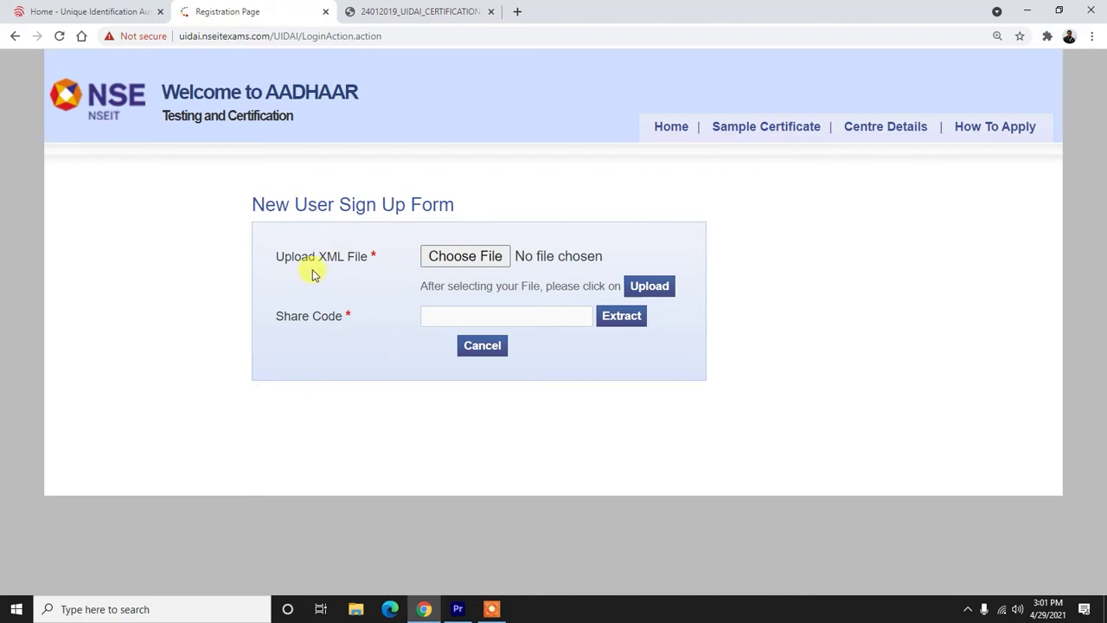
{"action": "left_click_drag", "start_coordinate": [279, 256], "coordinate": [372, 257]}
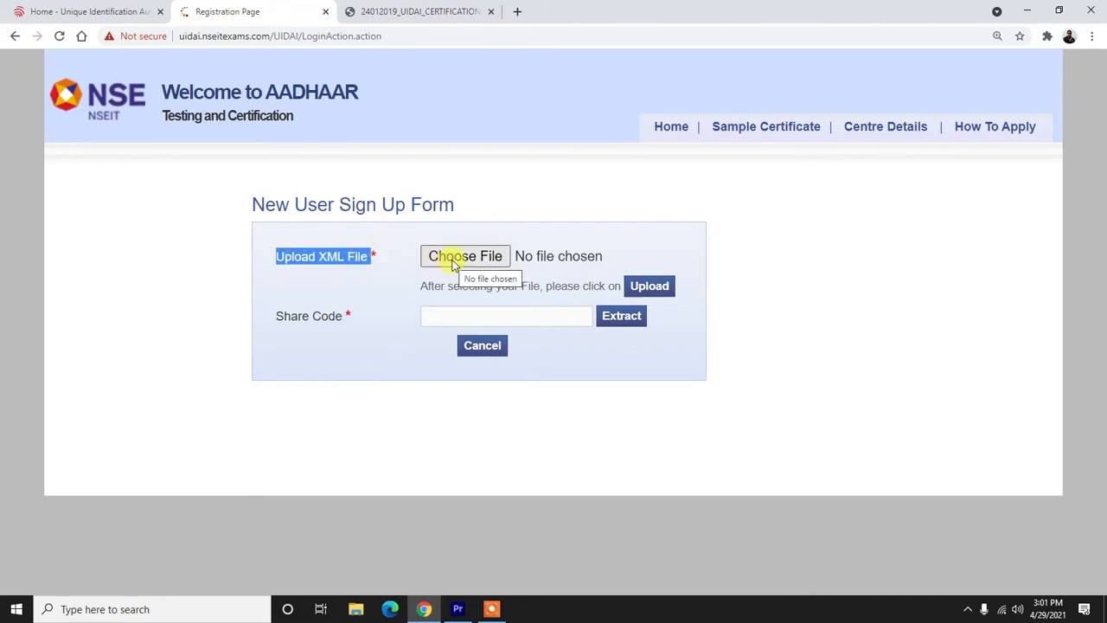
{"action": "left_click_drag", "start_coordinate": [284, 317], "coordinate": [330, 316]}
{"action": "left_click", "coordinate": [442, 310]}
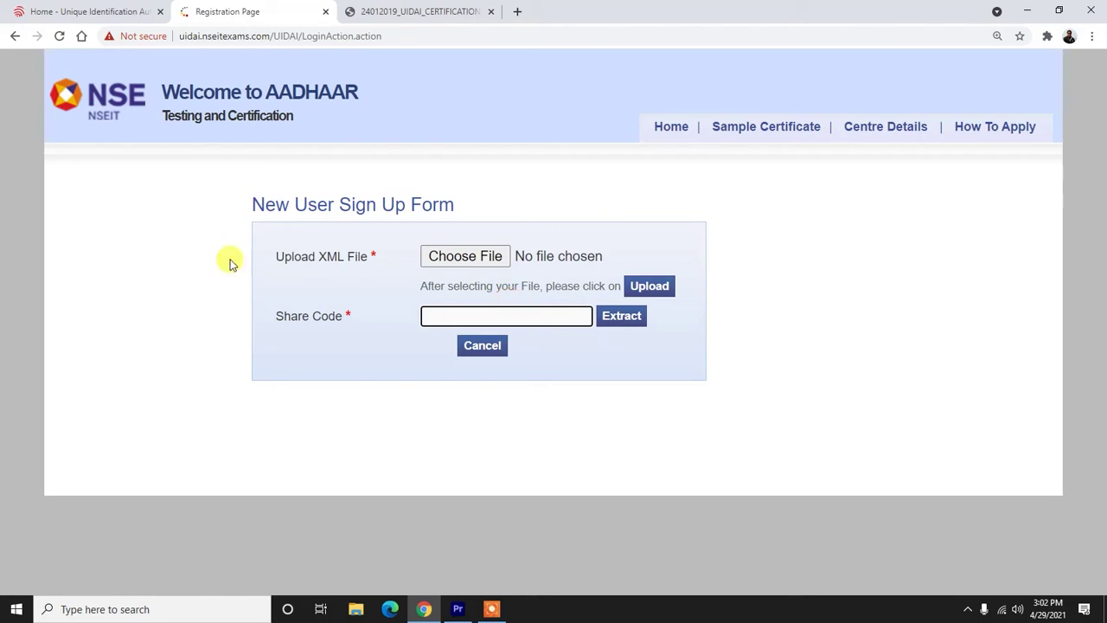
{"action": "left_click", "coordinate": [114, 10]}
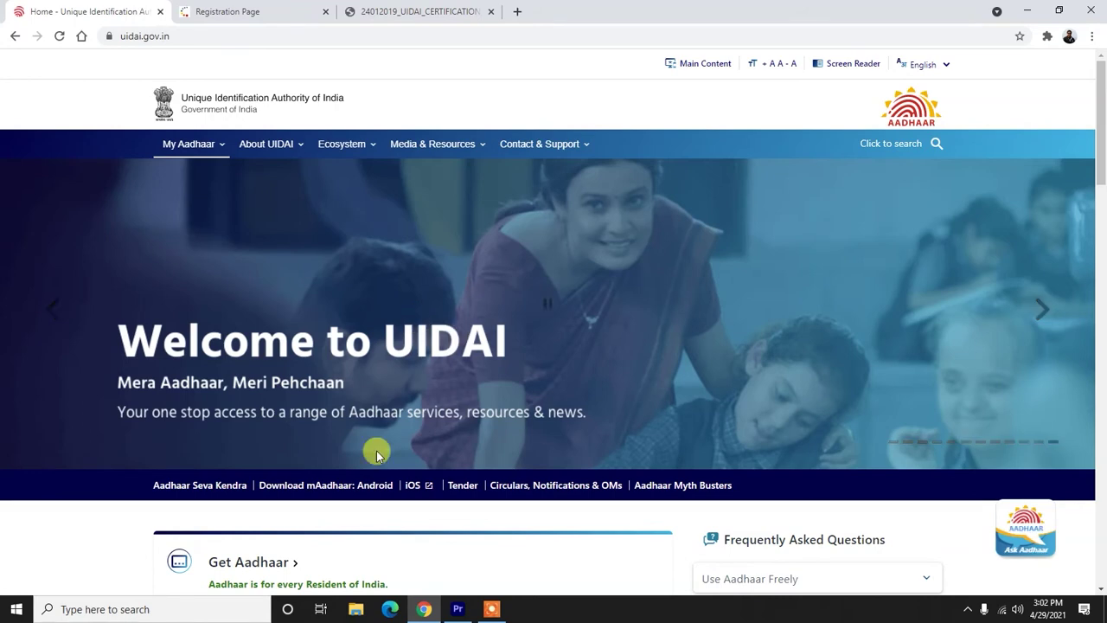
- From My Aadhaar > Aadhaar Services, open Aadhaar Paperless Offline e-kyc (Beta)
{"action": "scroll", "coordinate": [384, 441], "scroll_direction": "down", "scroll_amount": 2}
{"action": "scroll", "coordinate": [366, 395], "scroll_direction": "up", "scroll_amount": 2}
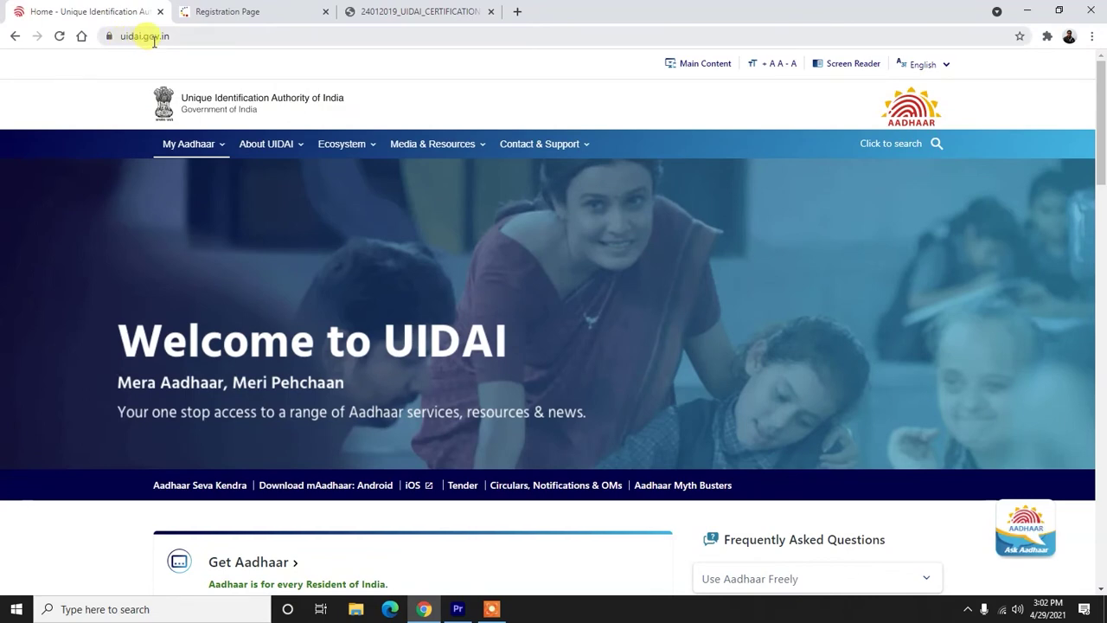
{"action": "mouse_move", "coordinate": [166, 143]}
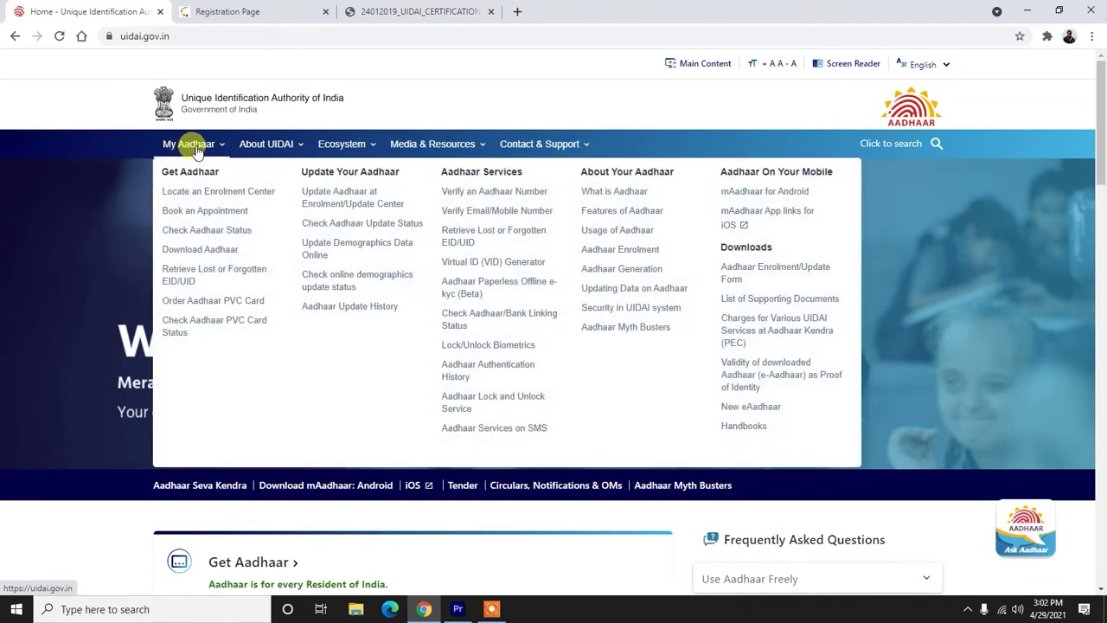
{"action": "mouse_move", "coordinate": [292, 154]}
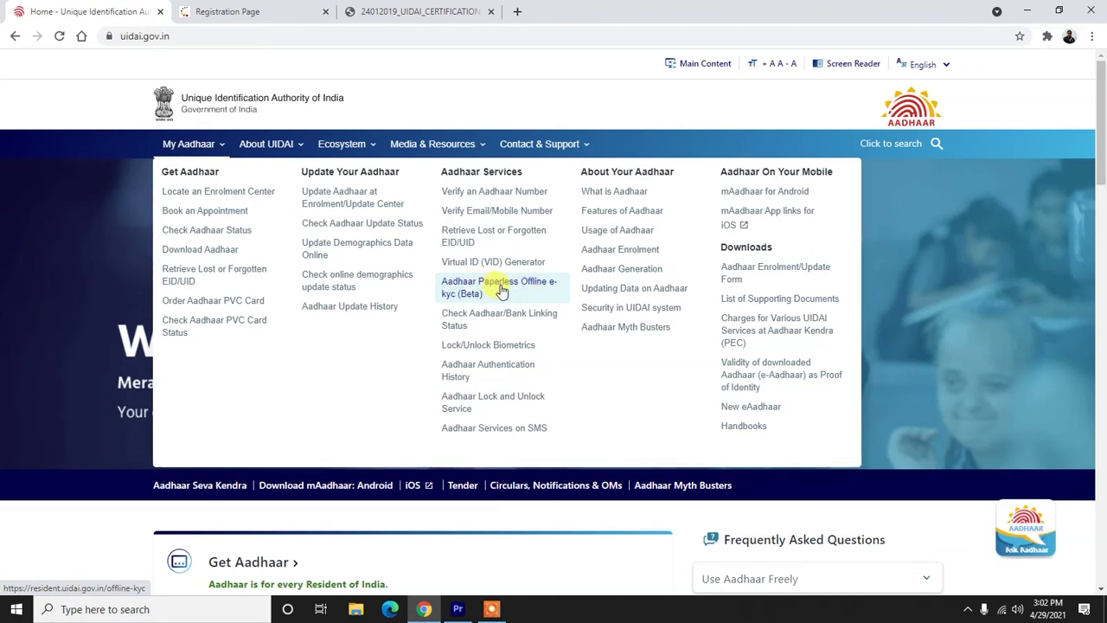
{"action": "left_click", "coordinate": [501, 291]}
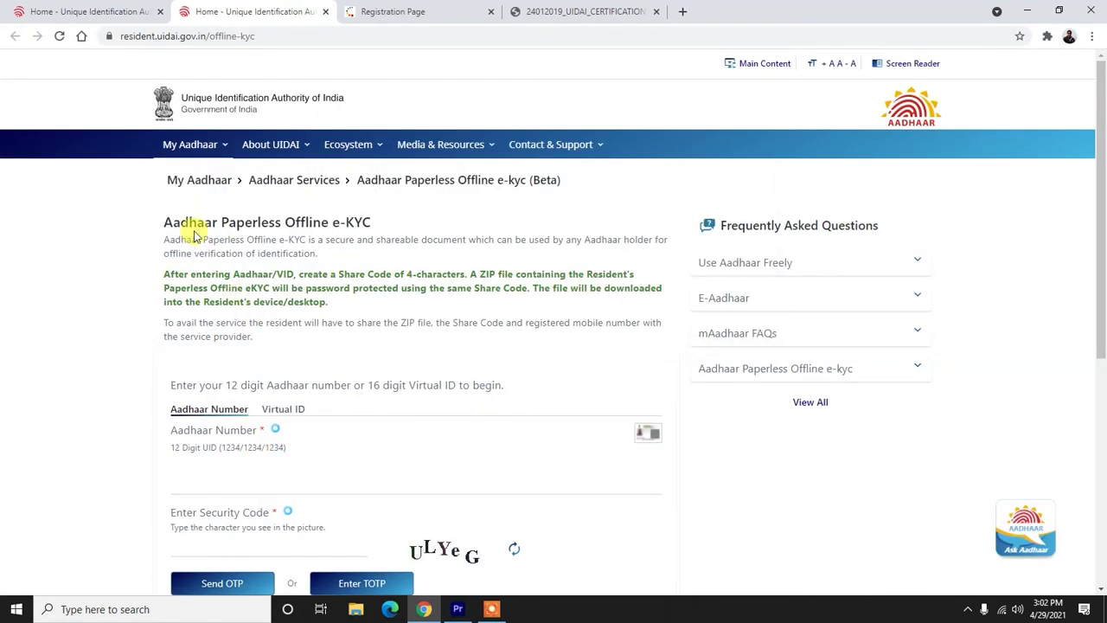
- Choose the Aadhaar Number option over VID and enter the 12-digit Aadhaar number
{"action": "left_click_drag", "start_coordinate": [194, 223], "coordinate": [383, 236]}
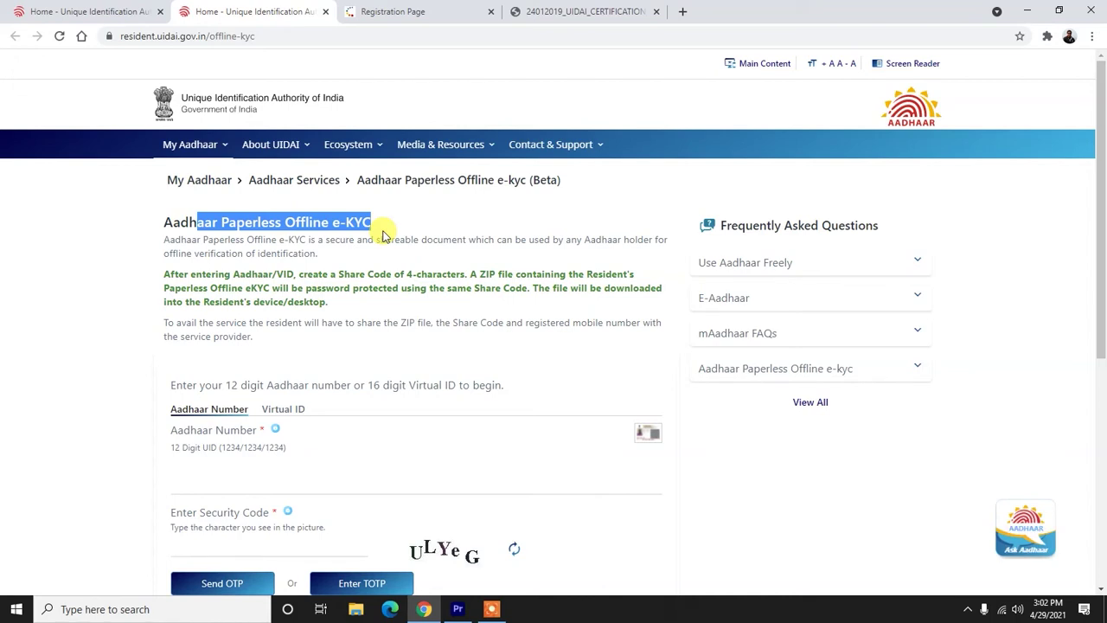
{"action": "scroll", "coordinate": [352, 279], "scroll_direction": "down", "scroll_amount": 1}
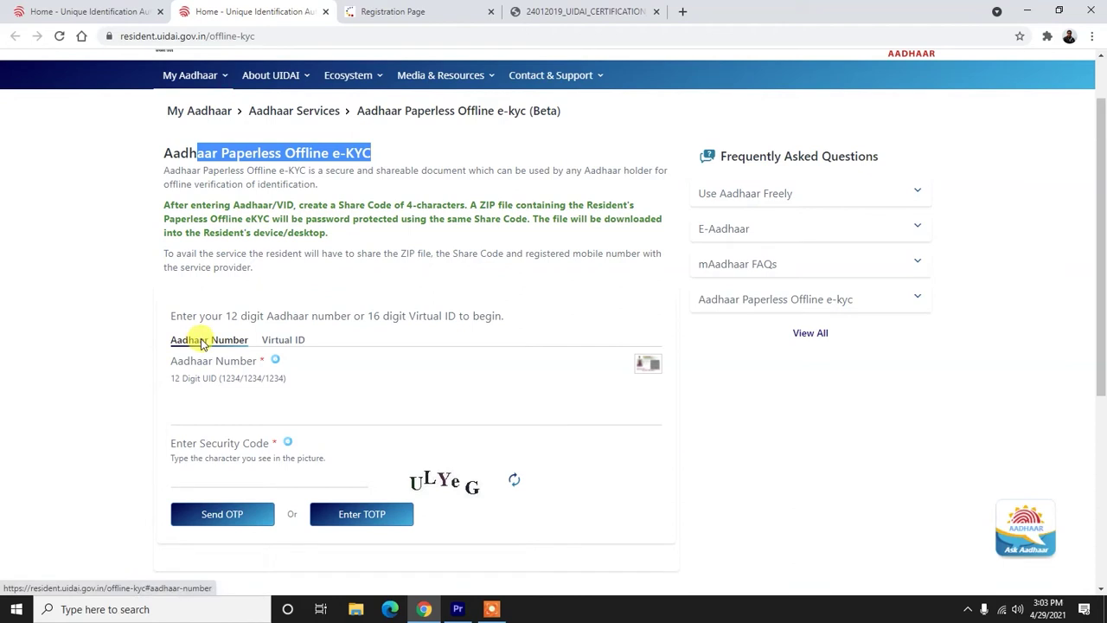
{"action": "left_click", "coordinate": [216, 408]}
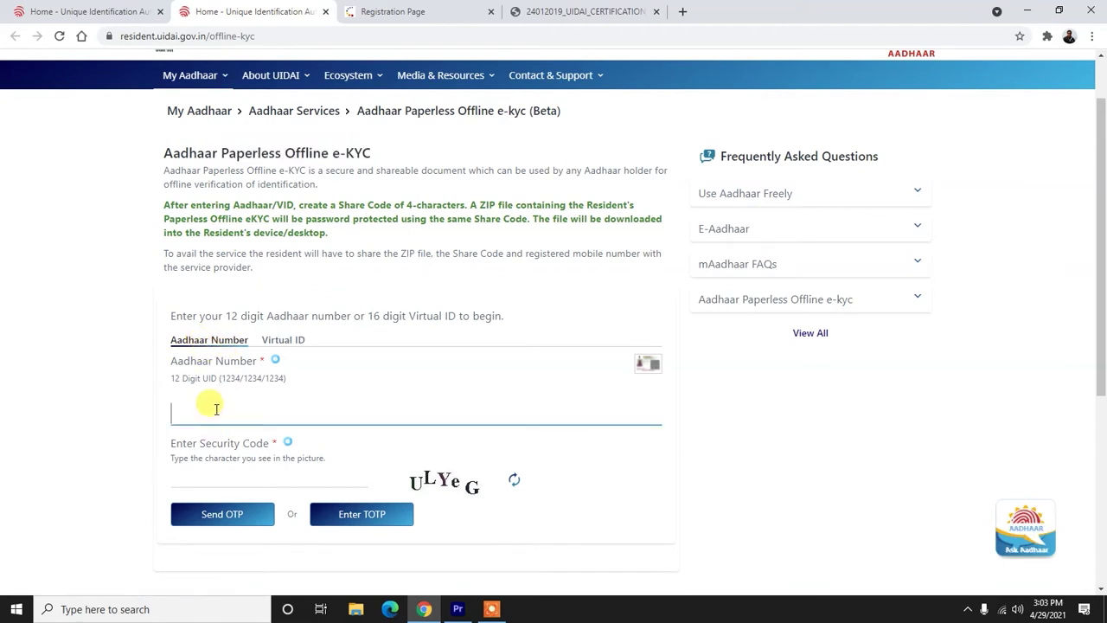
{"action": "left_click", "coordinate": [279, 343]}
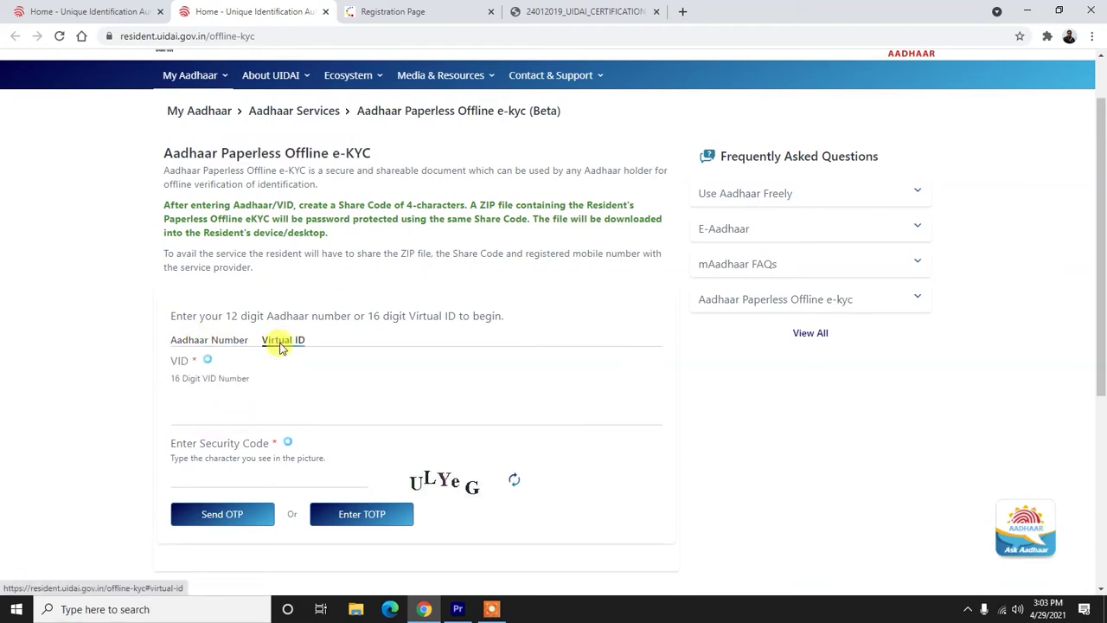
{"action": "left_click", "coordinate": [185, 415]}
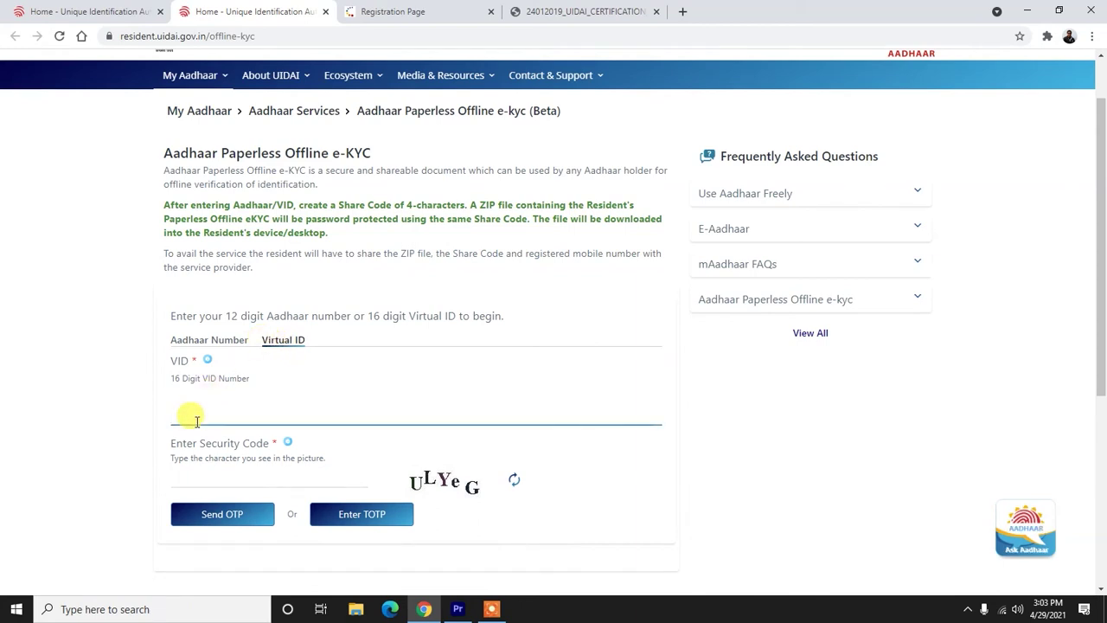
{"action": "left_click", "coordinate": [199, 341]}
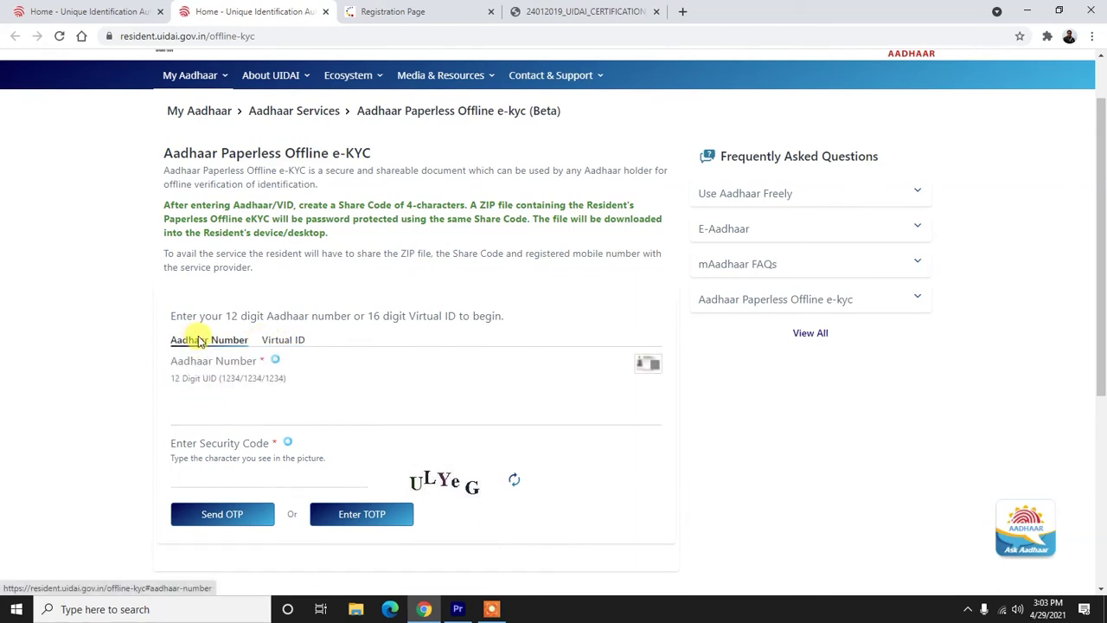
{"action": "left_click", "coordinate": [198, 417]}
- Enter the captcha security code and request an OTP to the registered mobile
{"action": "scroll", "coordinate": [198, 419], "scroll_direction": "down", "scroll_amount": 1}
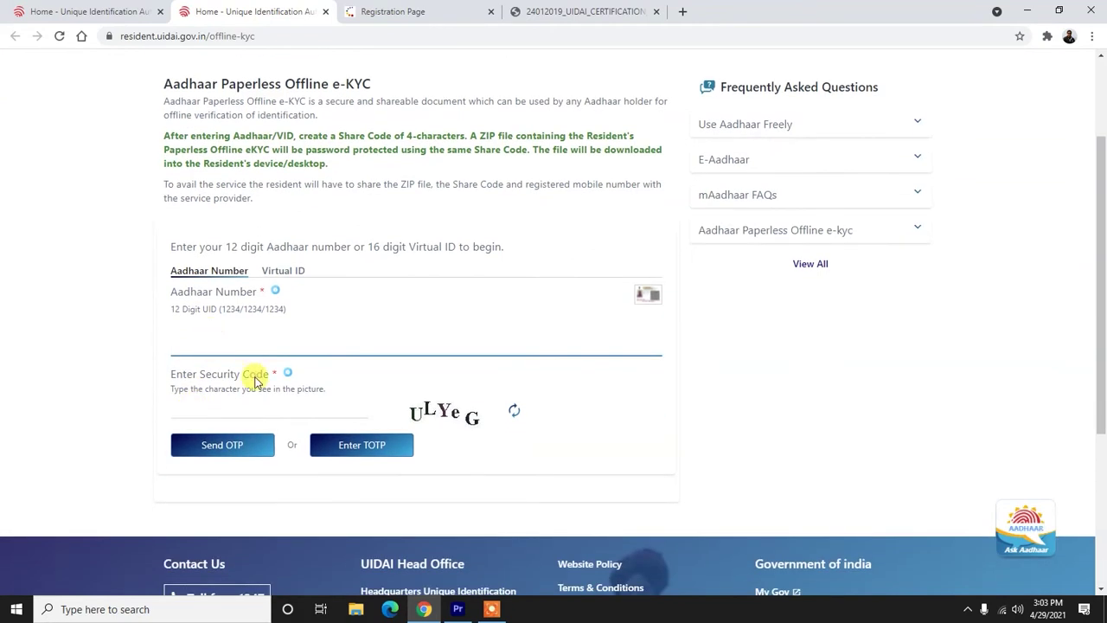
{"action": "left_click", "coordinate": [294, 403]}
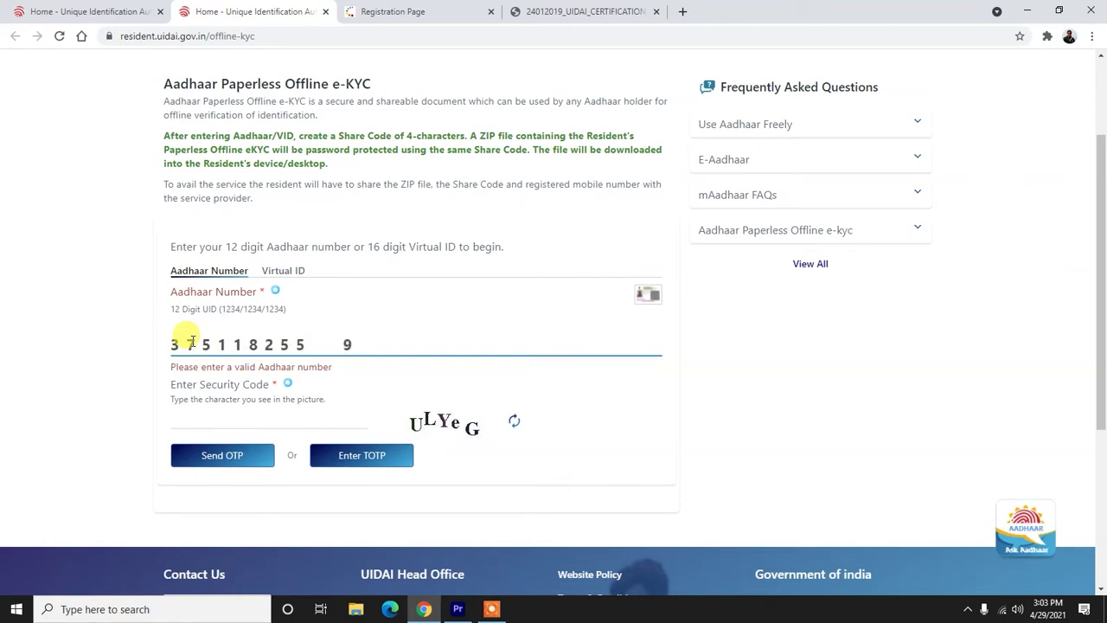
{"action": "left_click", "coordinate": [195, 421]}
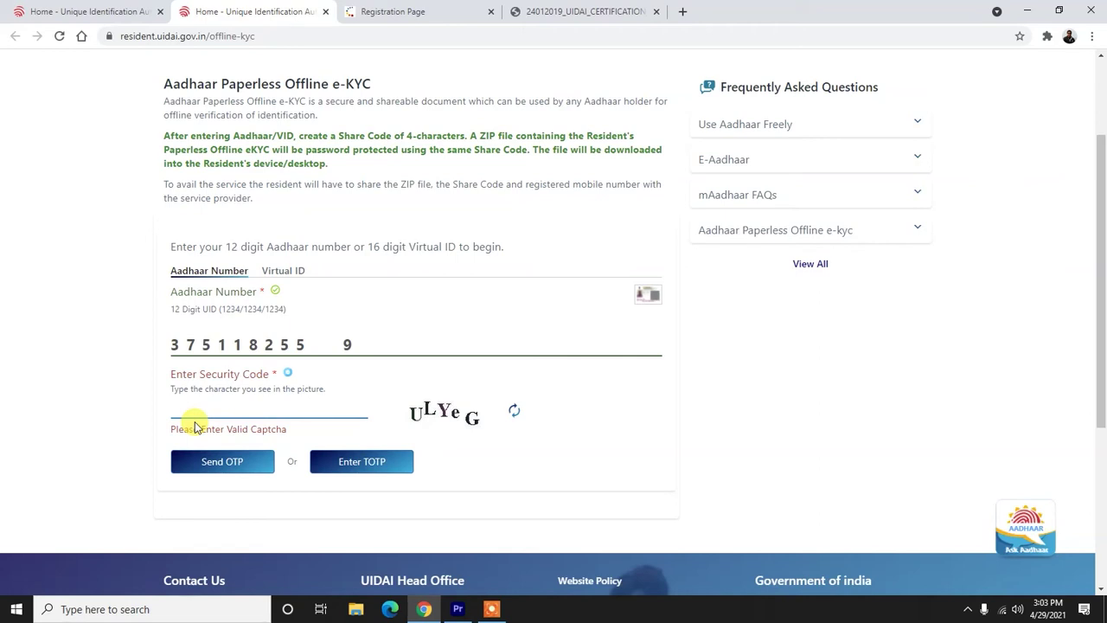
{"action": "type", "text": "ULYeG"}
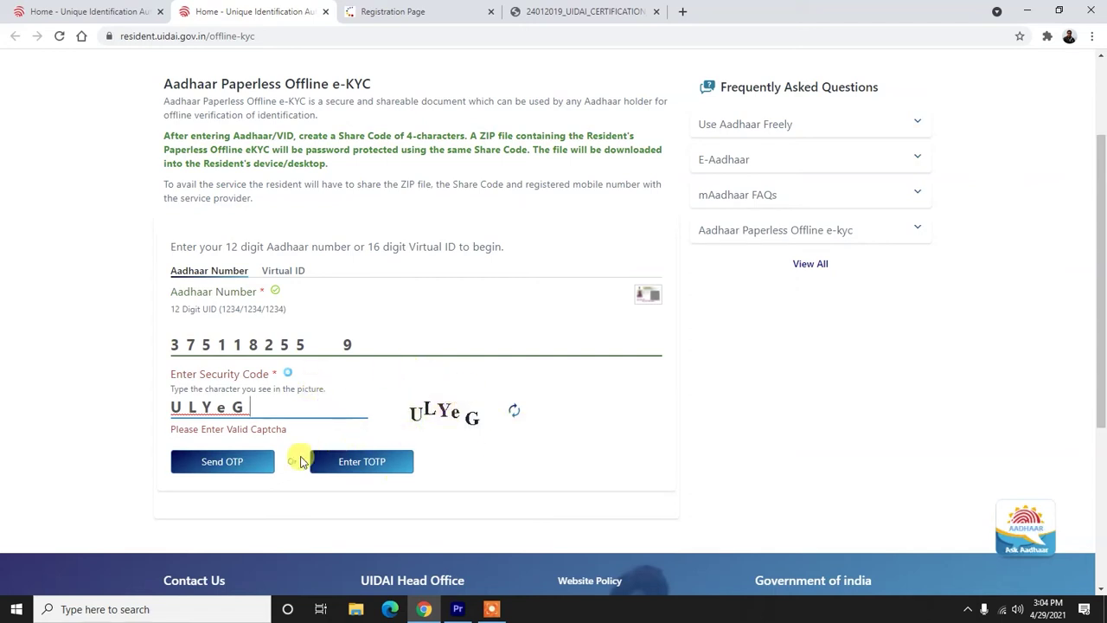
{"action": "left_click", "coordinate": [234, 468]}
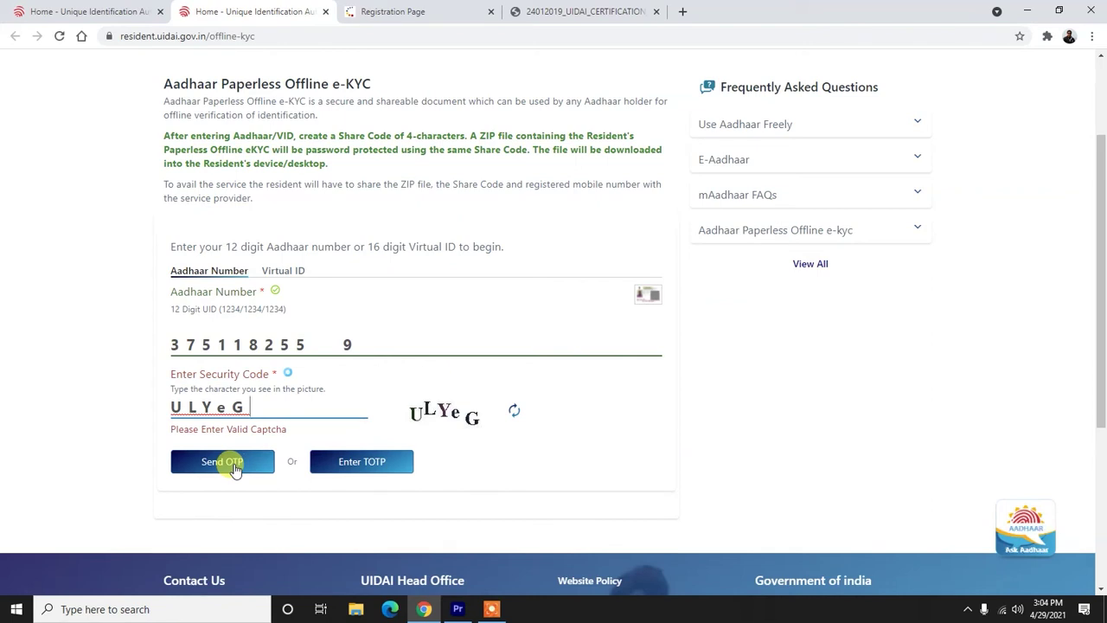
{"action": "left_click", "coordinate": [234, 456]}
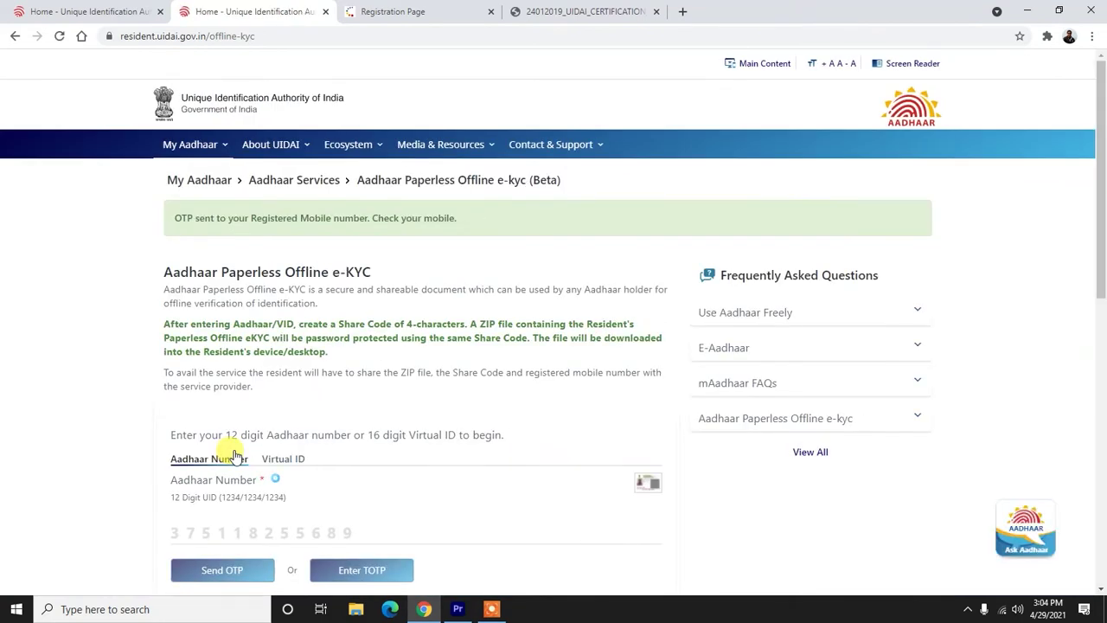
- Enter the received OTP on the offline e-KYC page and attempt the download
{"action": "left_click_drag", "start_coordinate": [174, 217], "coordinate": [416, 229]}
{"action": "left_click", "coordinate": [461, 237]}
{"action": "triple_click", "coordinate": [460, 222]}
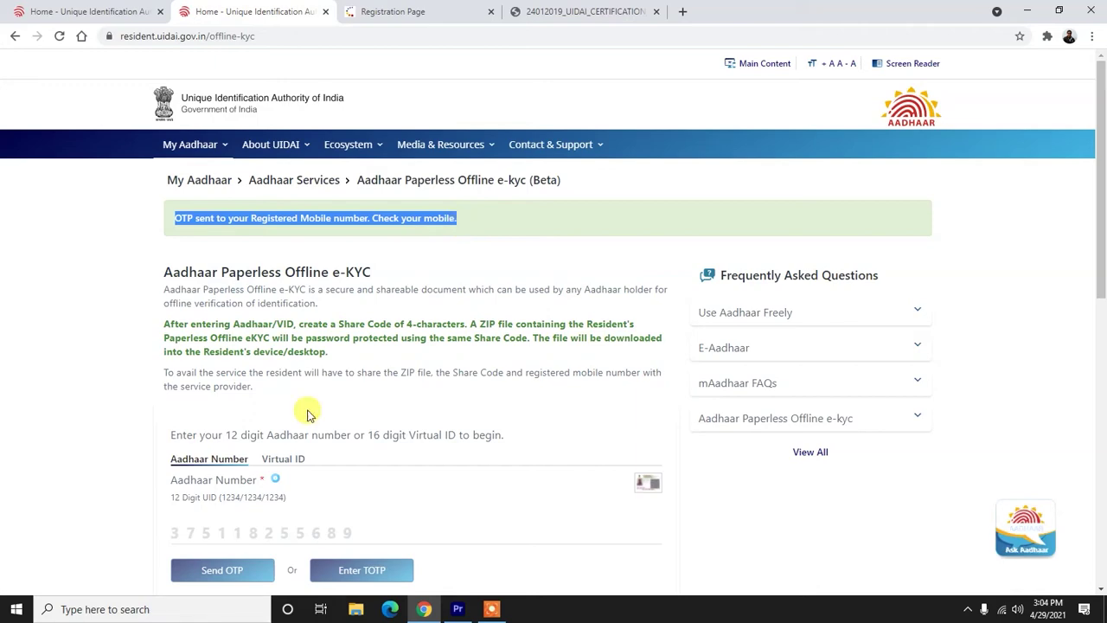
{"action": "scroll", "coordinate": [307, 414], "scroll_direction": "down", "scroll_amount": 2}
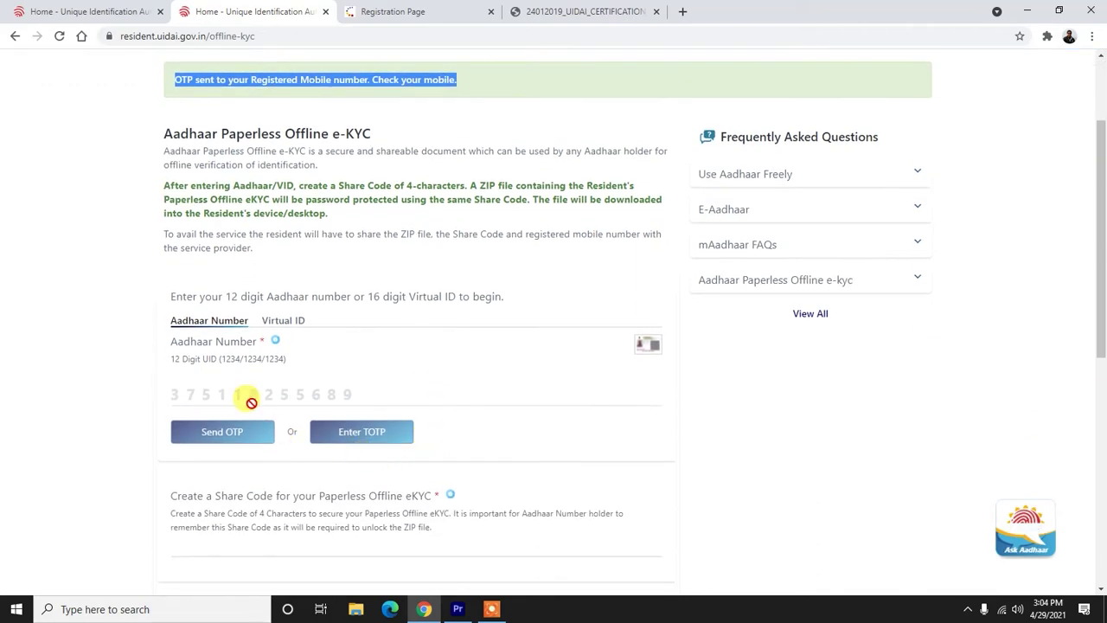
{"action": "scroll", "coordinate": [294, 420], "scroll_direction": "down", "scroll_amount": 2}
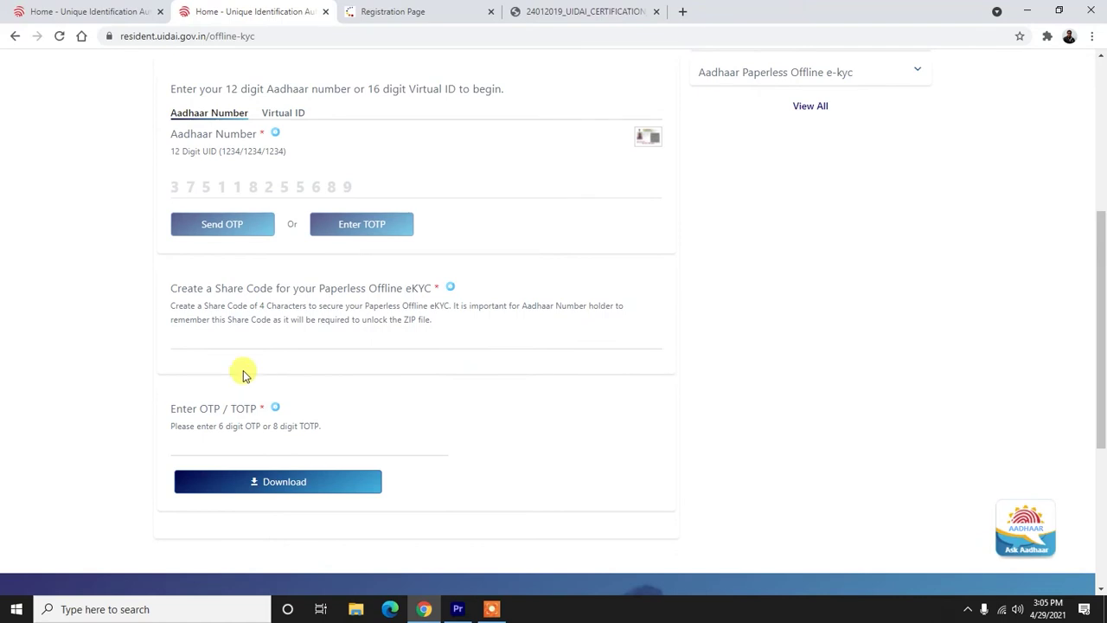
{"action": "left_click", "coordinate": [205, 448]}
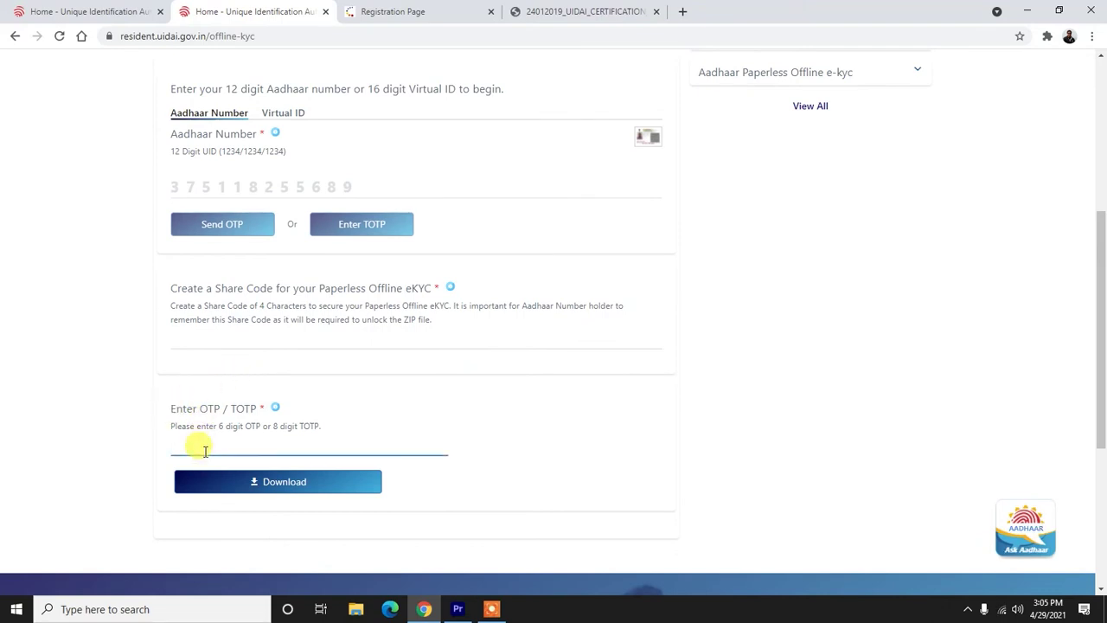
{"action": "left_click", "coordinate": [279, 484]}
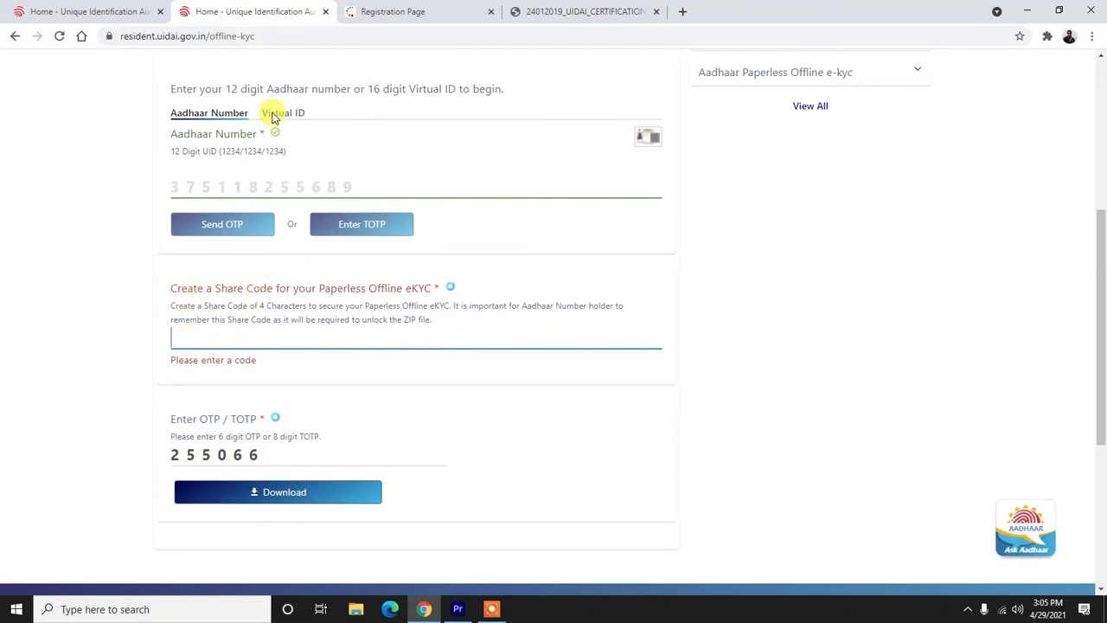
- Enter a four-digit share code and download the protected e-KYC ZIP file
{"action": "left_click", "coordinate": [383, 13]}
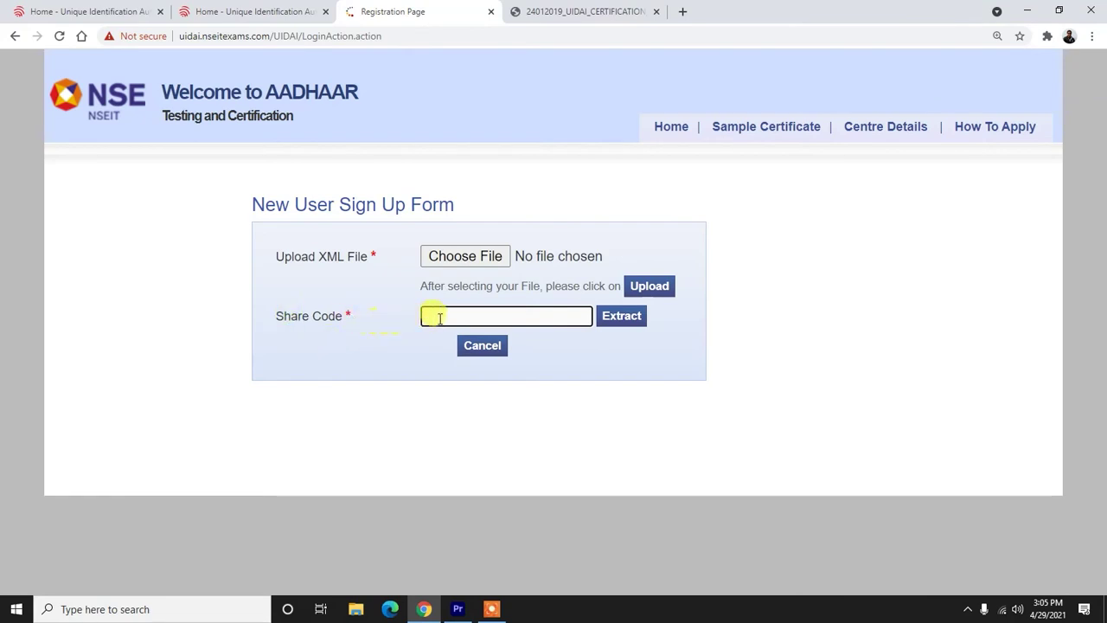
{"action": "left_click", "coordinate": [286, 11]}
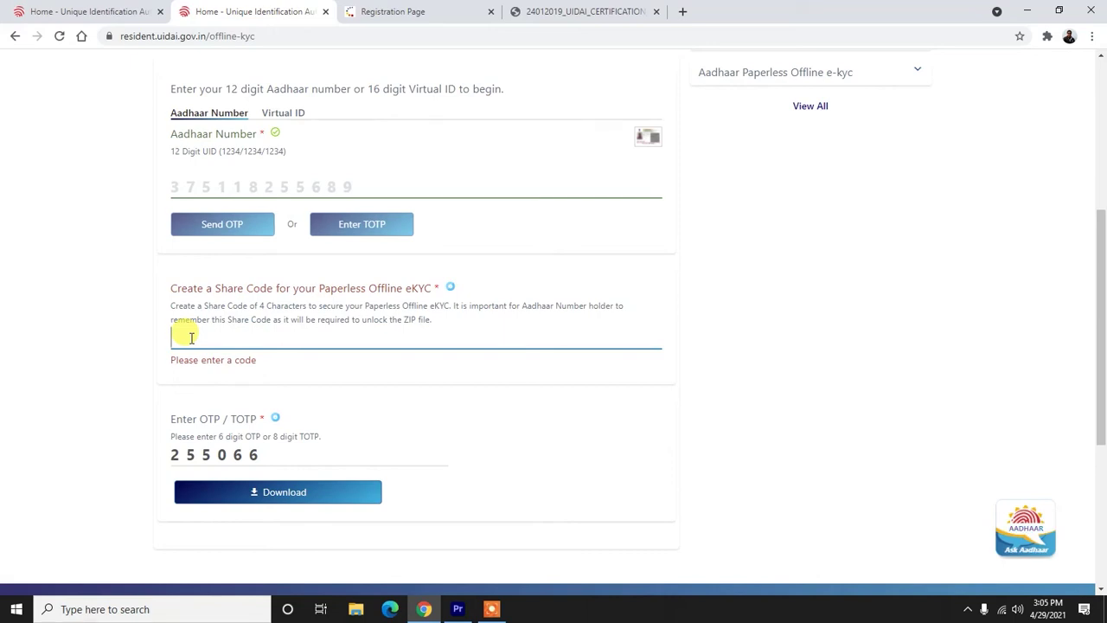
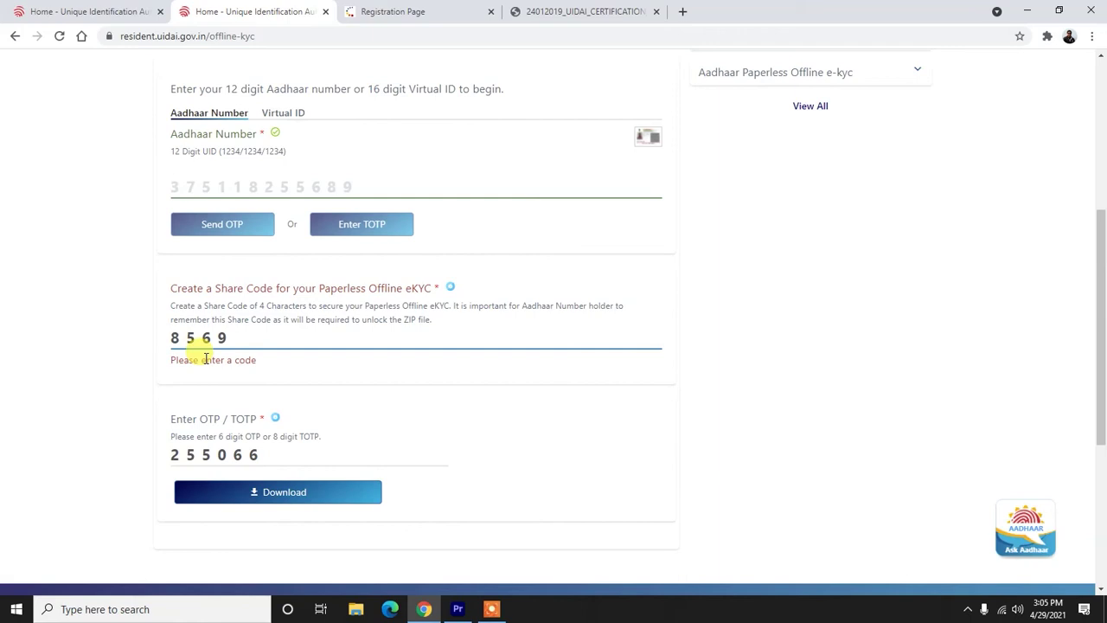
{"action": "left_click", "coordinate": [278, 492]}
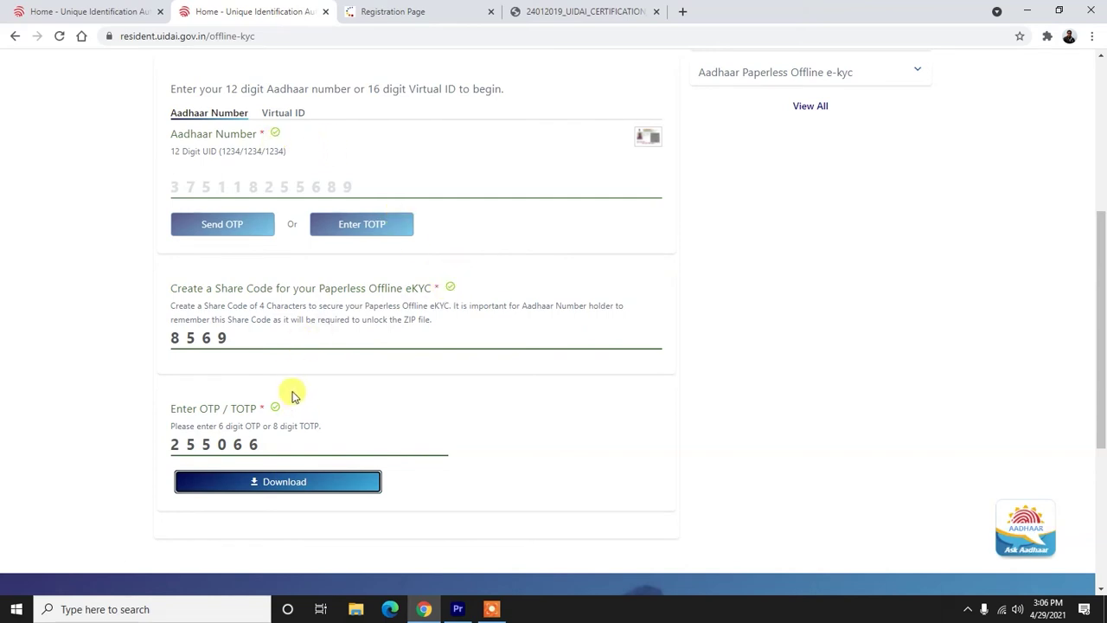
{"action": "left_click", "coordinate": [276, 489]}
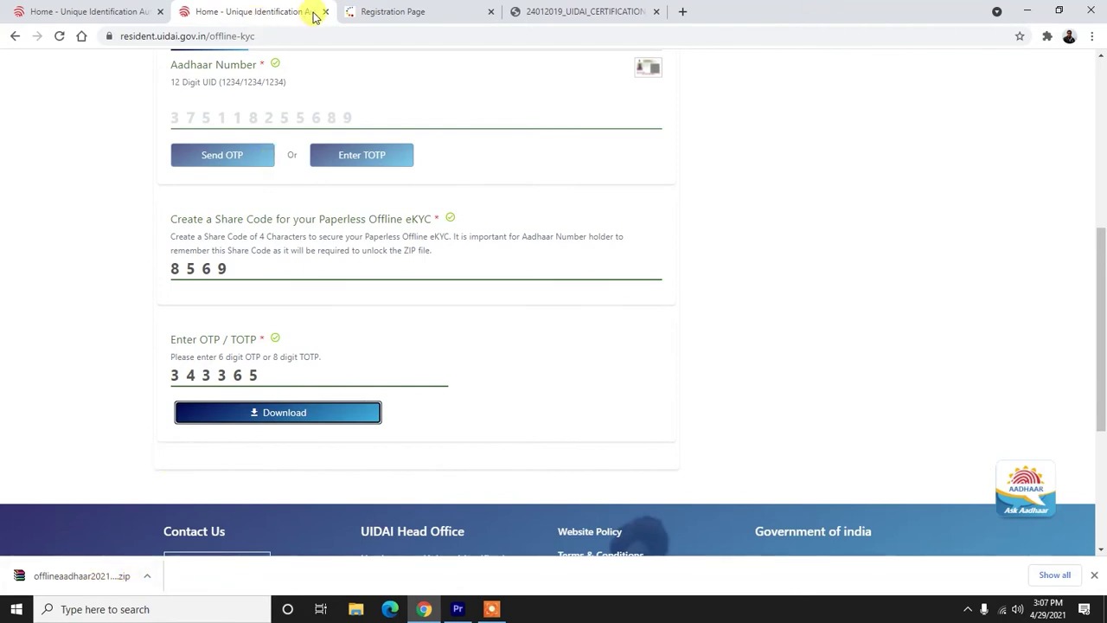
- Show the downloaded e-KYC ZIP in the Downloads folder, close Explorer, and return to the sign-up form
{"action": "left_click", "coordinate": [353, 11]}
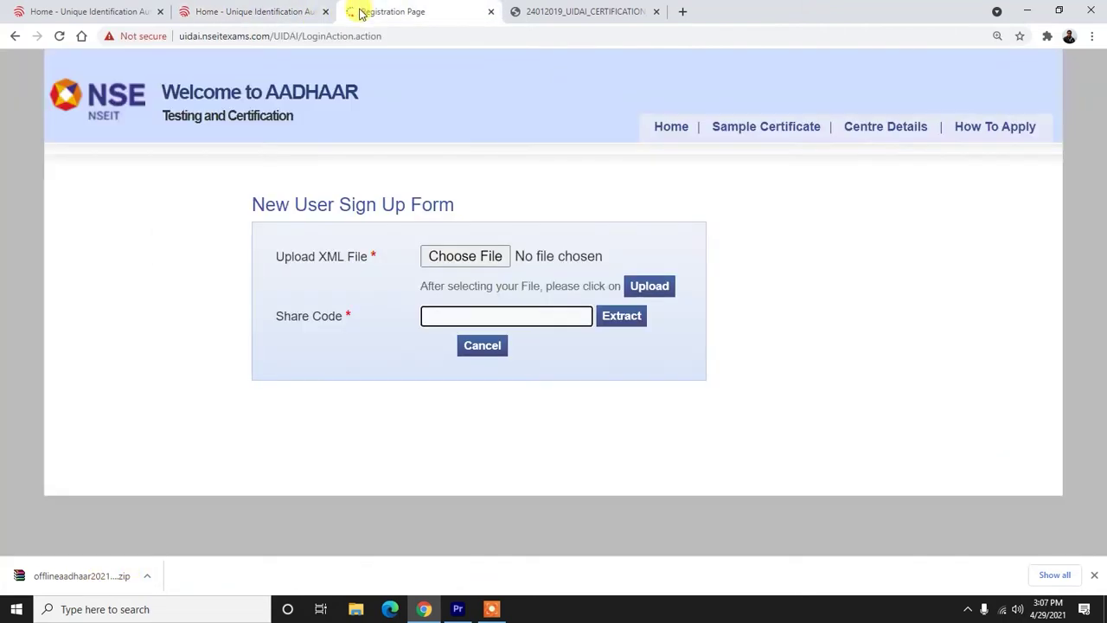
{"action": "left_click", "coordinate": [145, 575]}
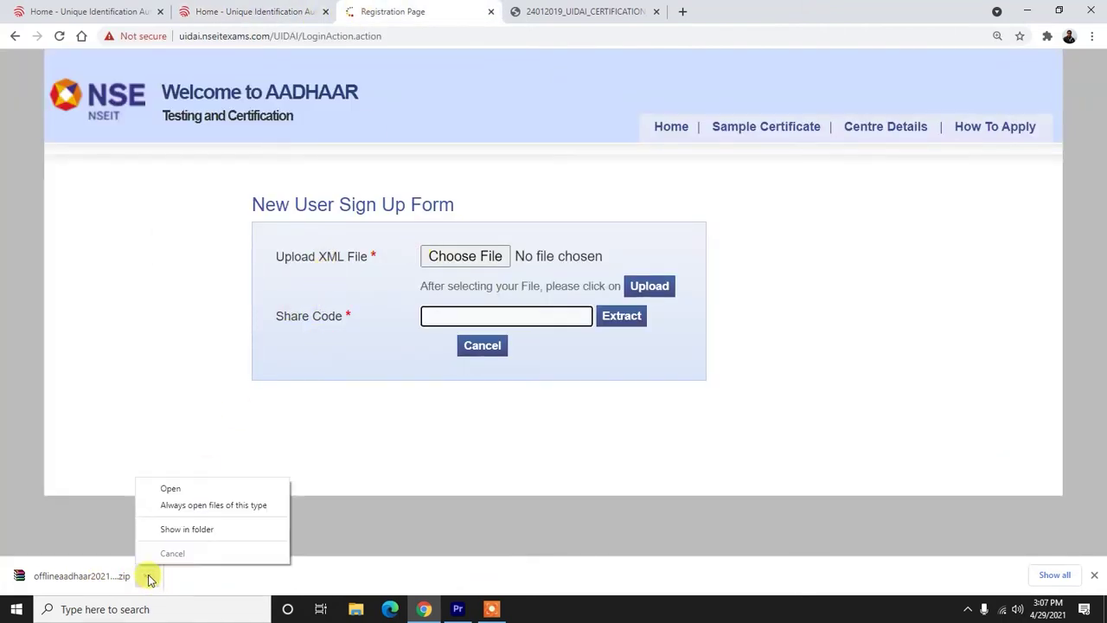
{"action": "left_click", "coordinate": [184, 531]}
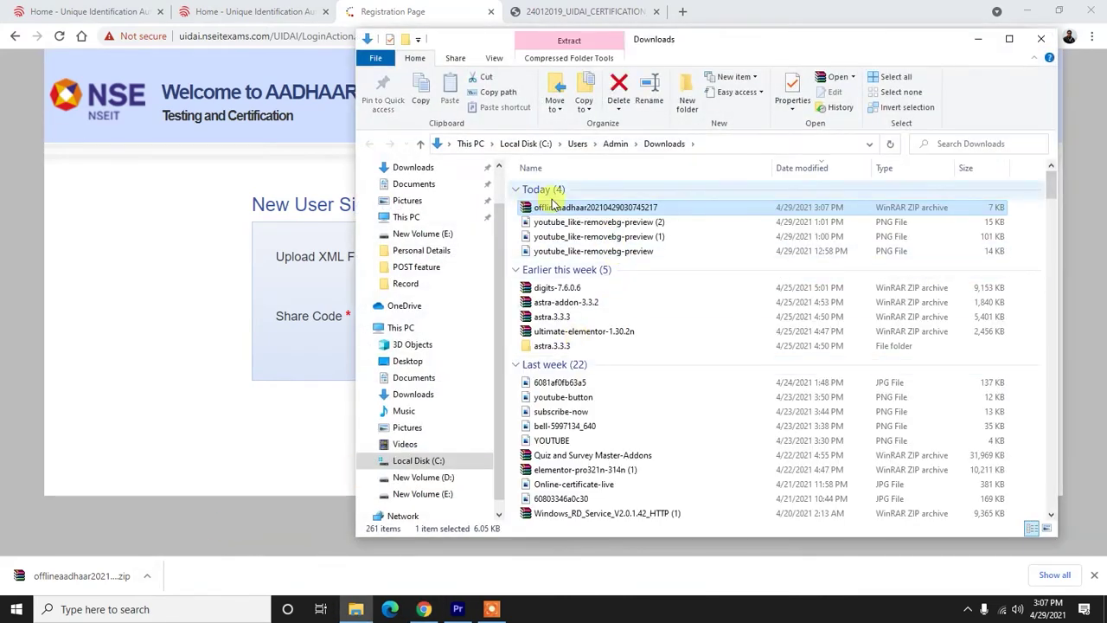
{"action": "left_click", "coordinate": [1040, 38]}
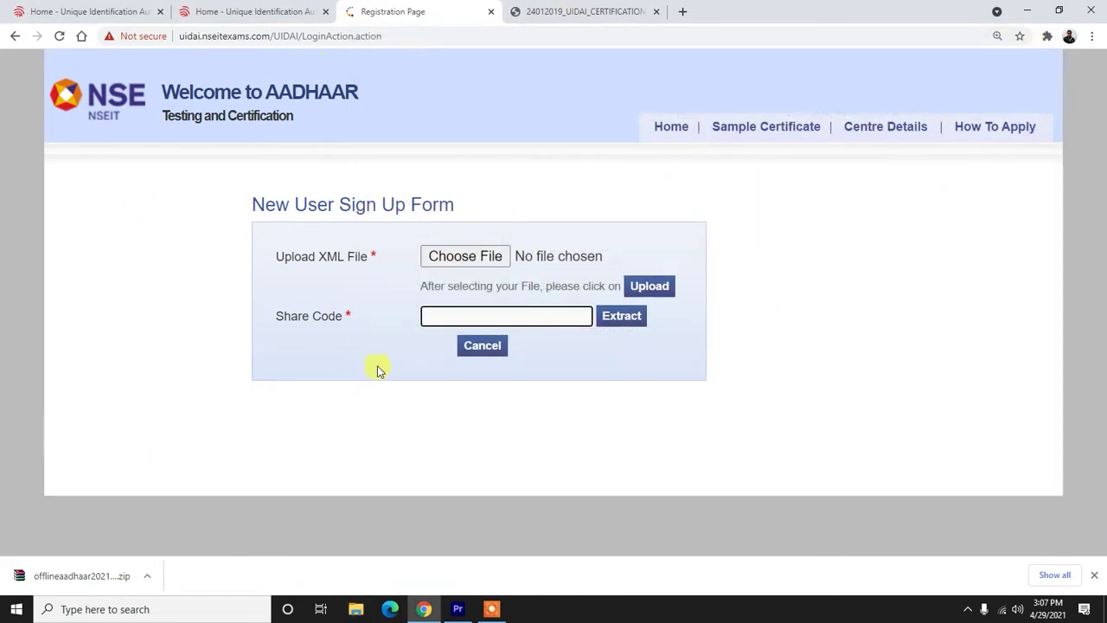
{"action": "left_click", "coordinate": [268, 18]}
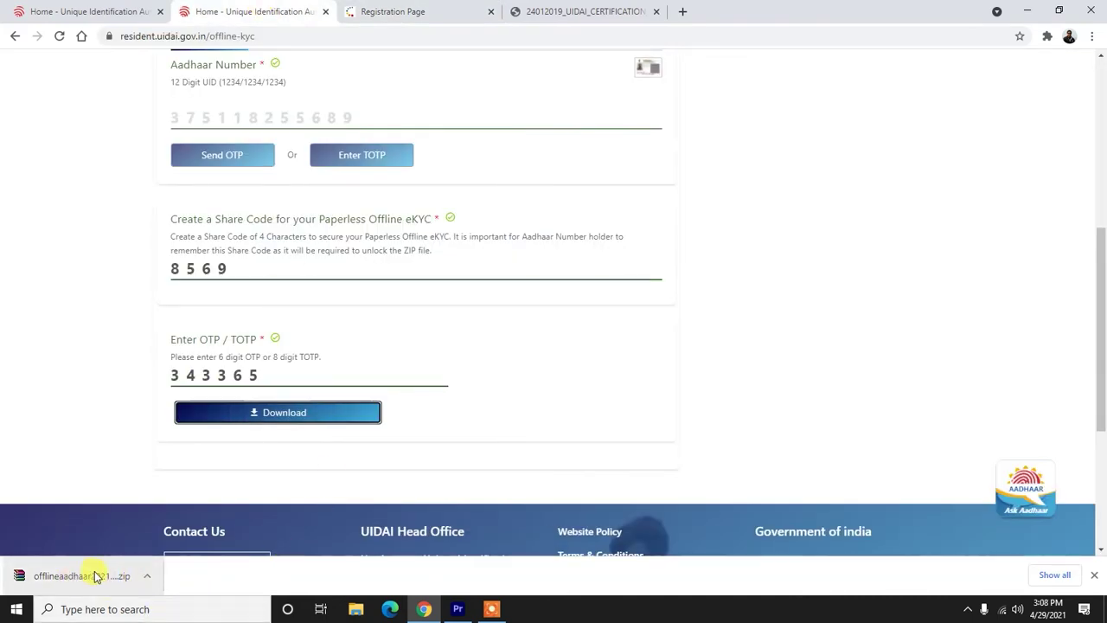
{"action": "left_click", "coordinate": [411, 13]}
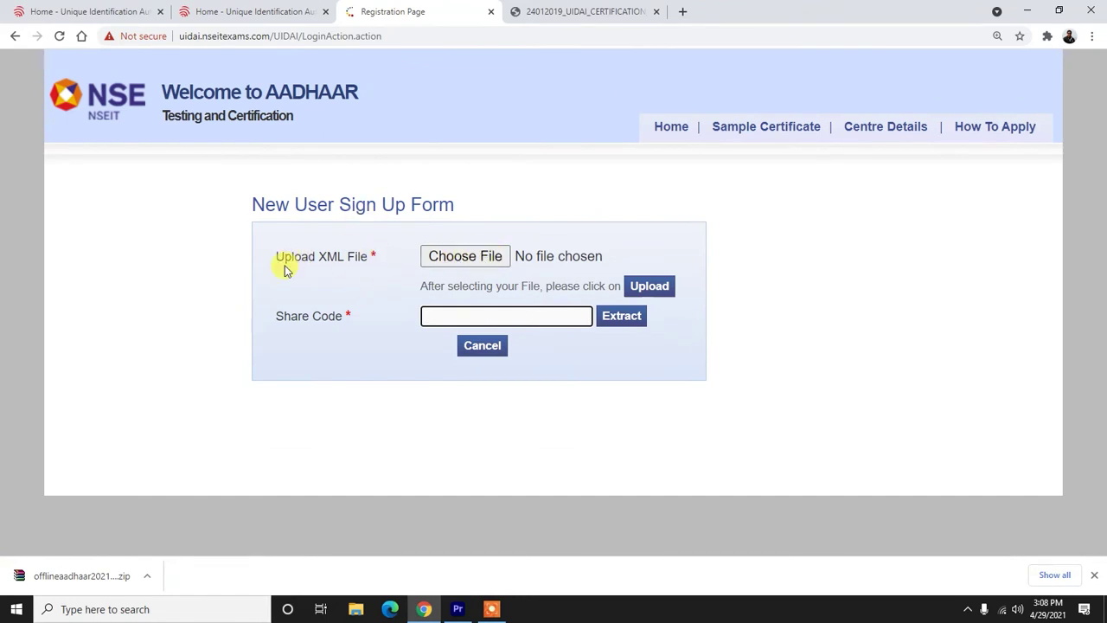
- Upload the offline Aadhaar ZIP from Downloads and acknowledge the success message
{"action": "left_click", "coordinate": [447, 260]}
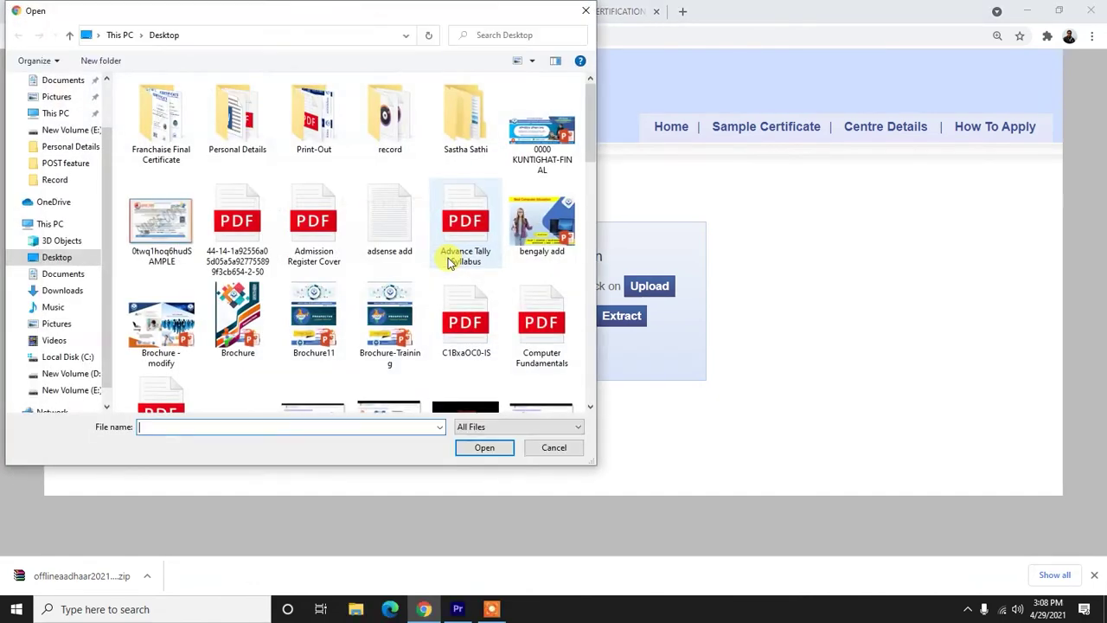
{"action": "left_click", "coordinate": [69, 295]}
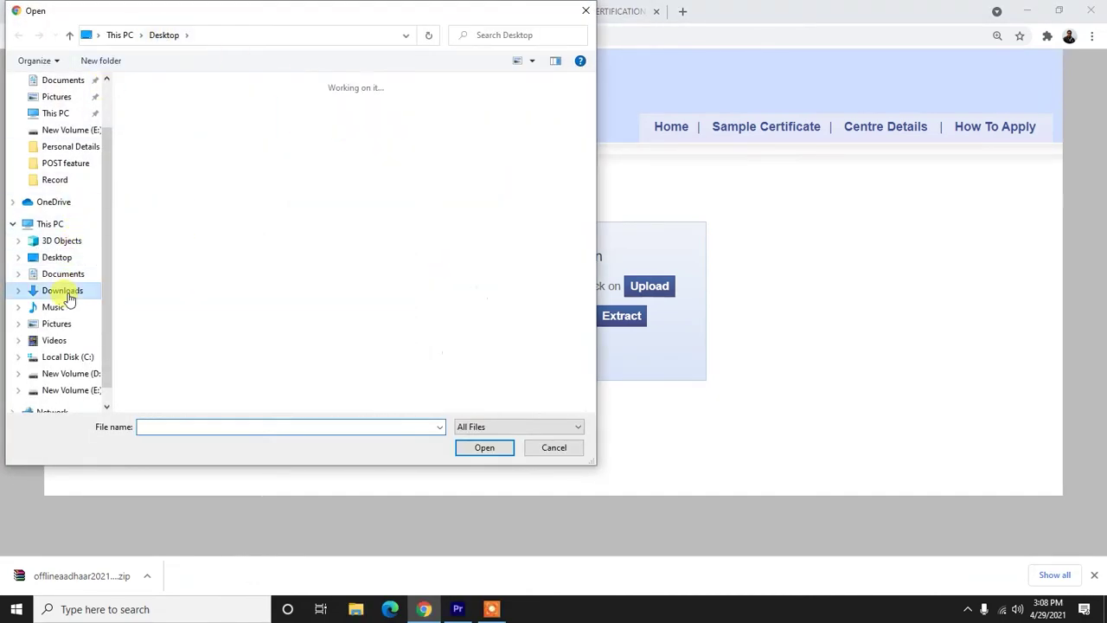
{"action": "double_click", "coordinate": [147, 148]}
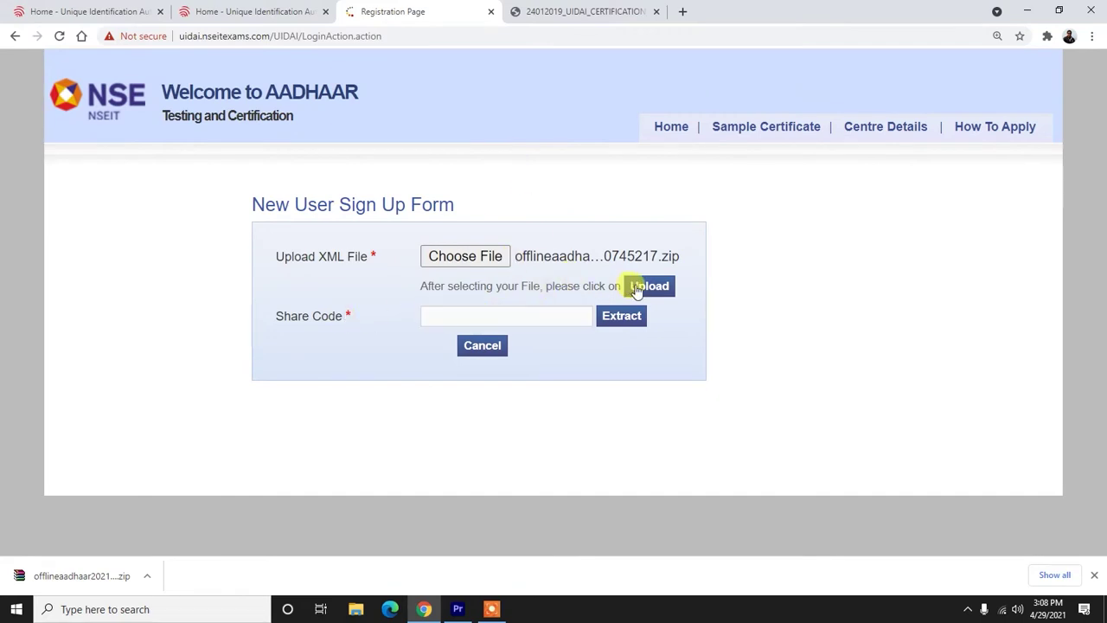
{"action": "left_click", "coordinate": [466, 316]}
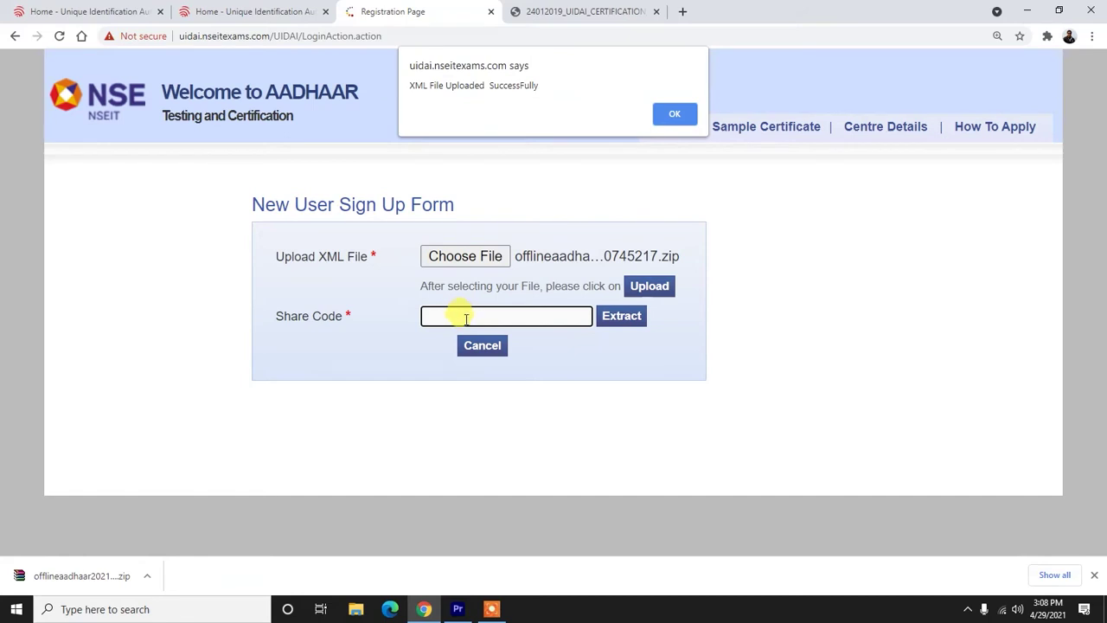
{"action": "left_click", "coordinate": [666, 114]}
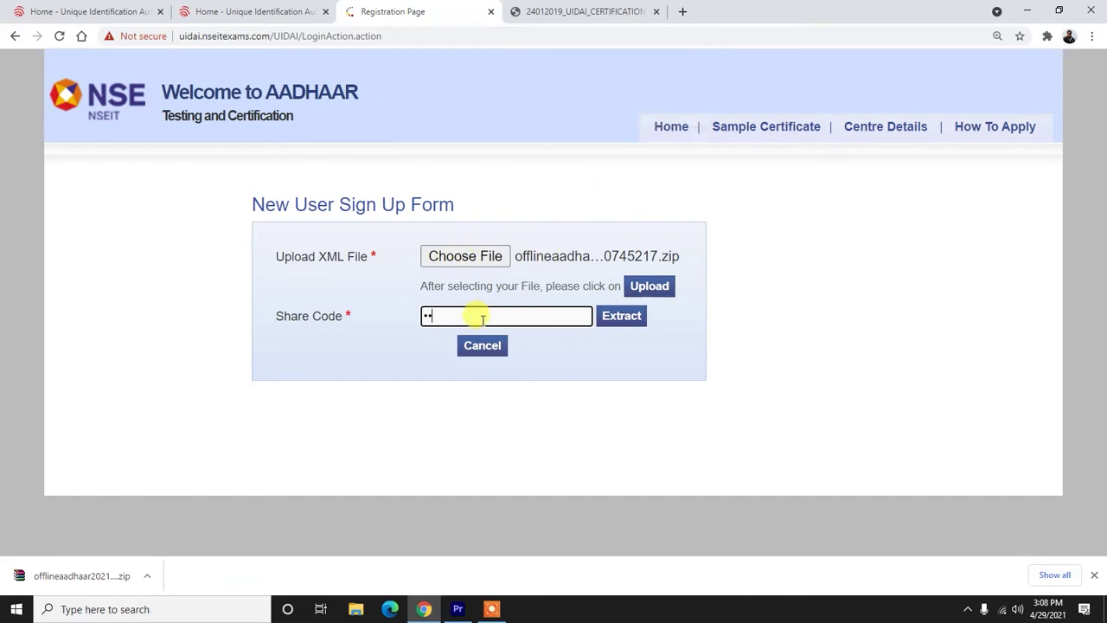
- Enter the share code and extract the Aadhaar data from the uploaded file
{"action": "type", "text": "•"}
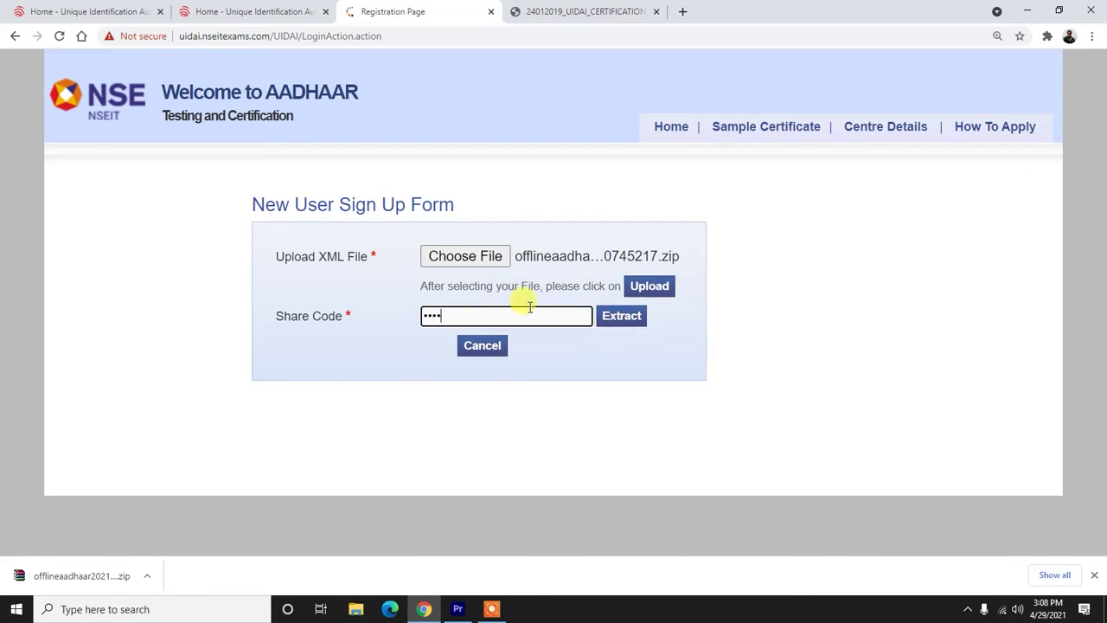
{"action": "left_click", "coordinate": [619, 320]}
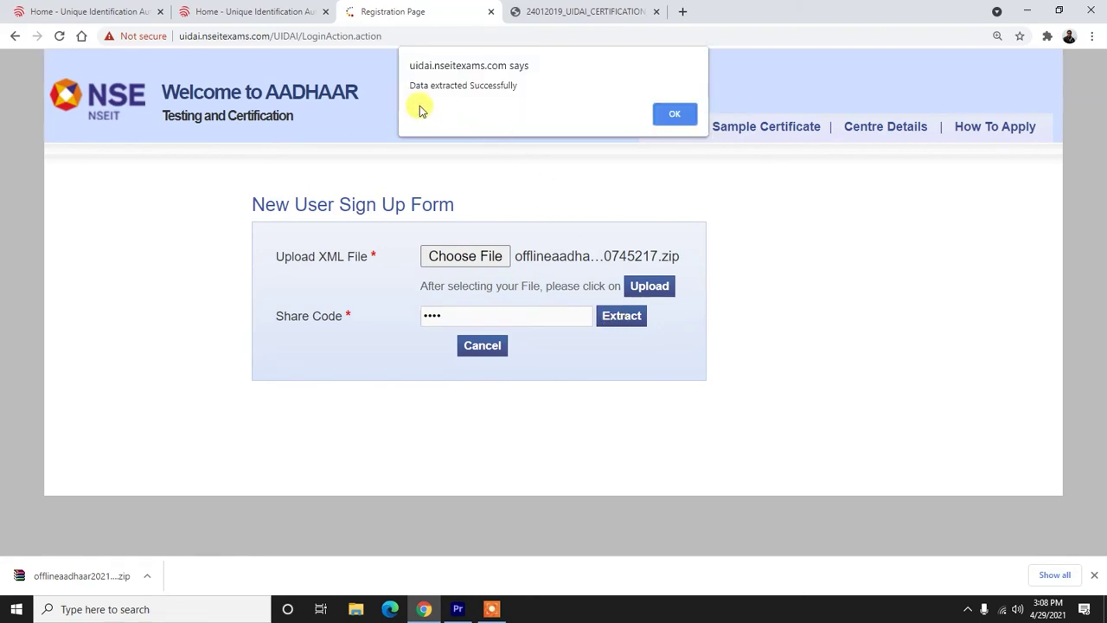
{"action": "left_click", "coordinate": [671, 114]}
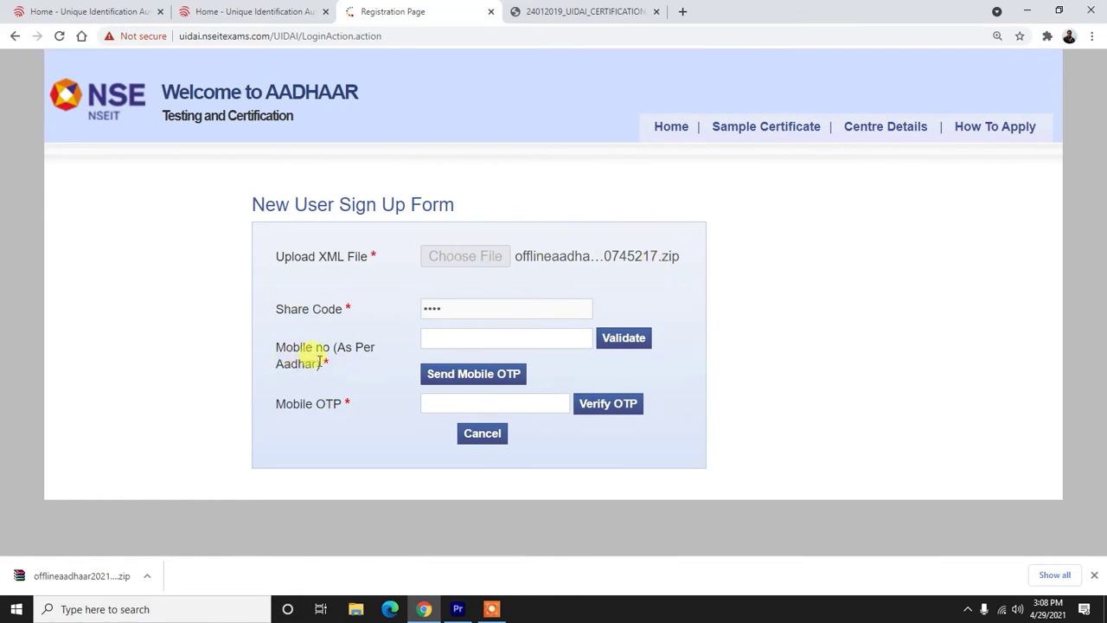
- Enter the Aadhaar-linked mobile number and validate it
{"action": "left_click", "coordinate": [444, 338]}
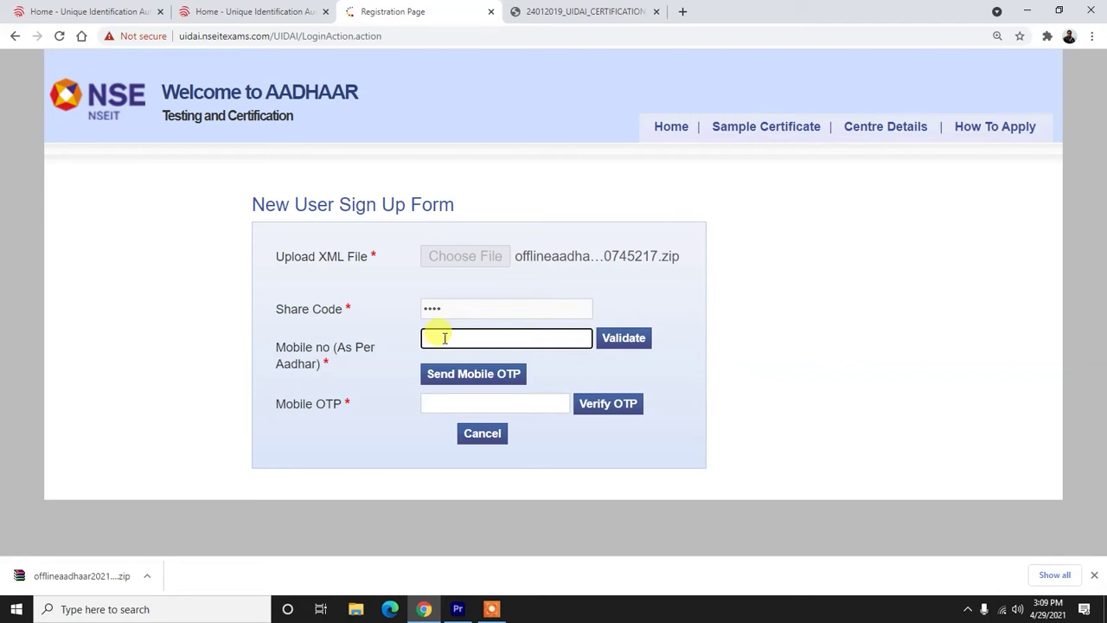
{"action": "type", "text": "72"}
{"action": "type", "text": "78"}
{"action": "type", "text": "9"}
{"action": "type", "text": "51"}
{"action": "left_click", "coordinate": [619, 344]}
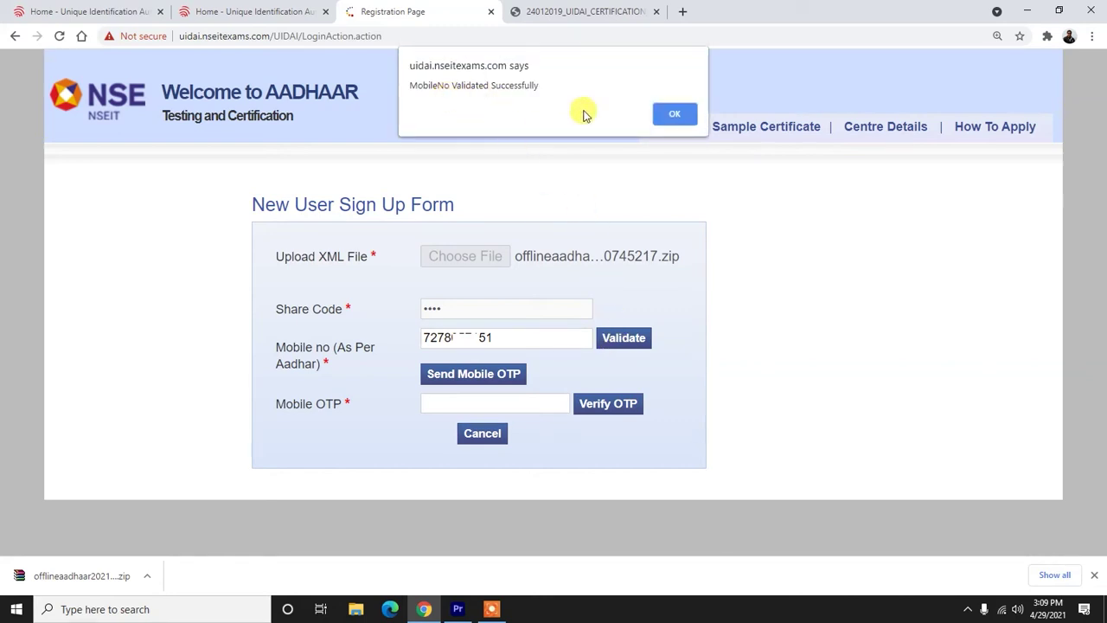
{"action": "left_click", "coordinate": [672, 114]}
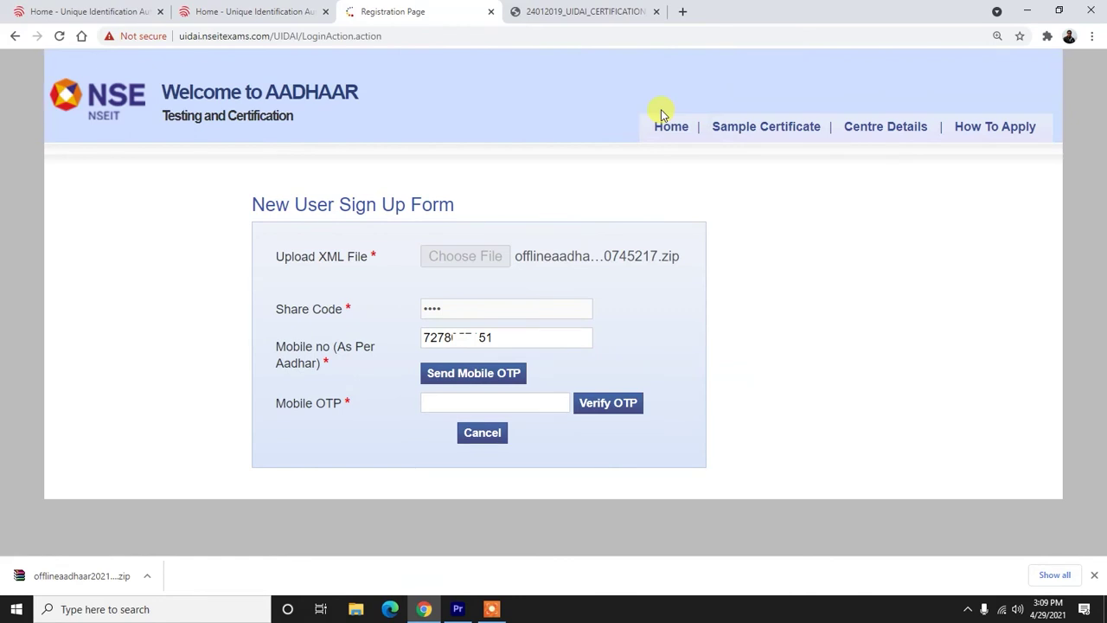
- Send a mobile OTP, then enter and verify the received code
{"action": "left_click", "coordinate": [453, 375]}
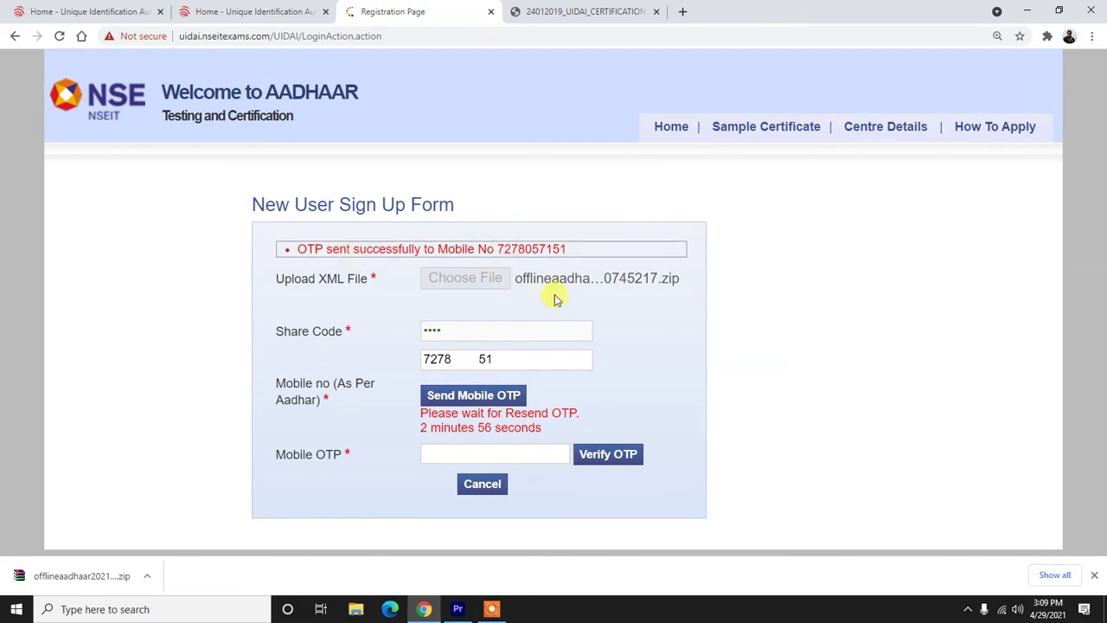
{"action": "left_click_drag", "start_coordinate": [423, 428], "coordinate": [553, 435]}
{"action": "left_click", "coordinate": [463, 451]}
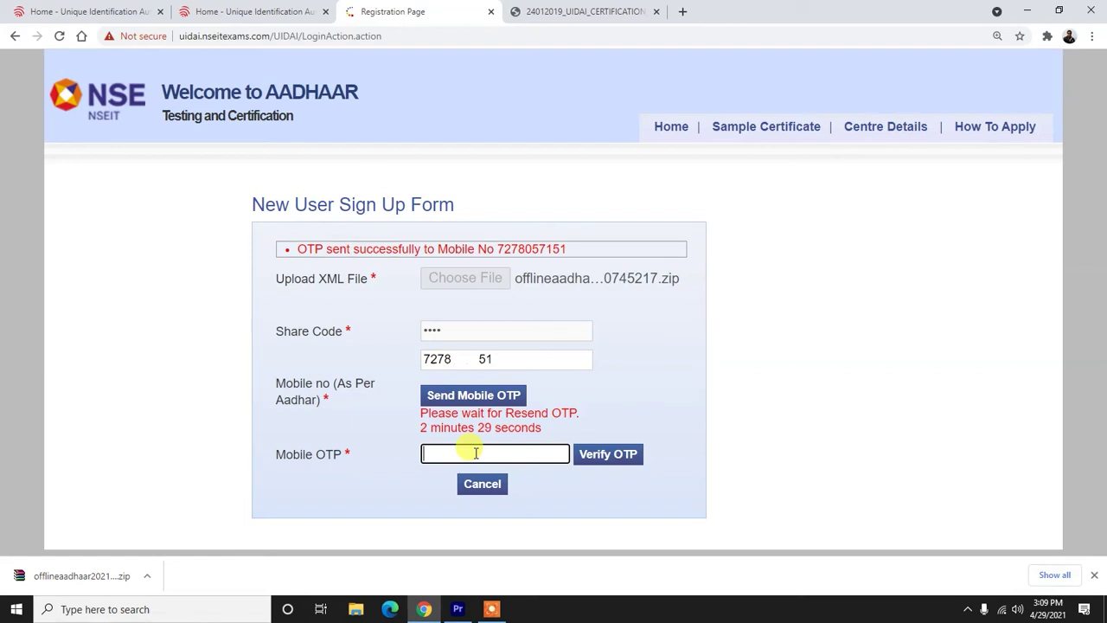
{"action": "left_click", "coordinate": [596, 453]}
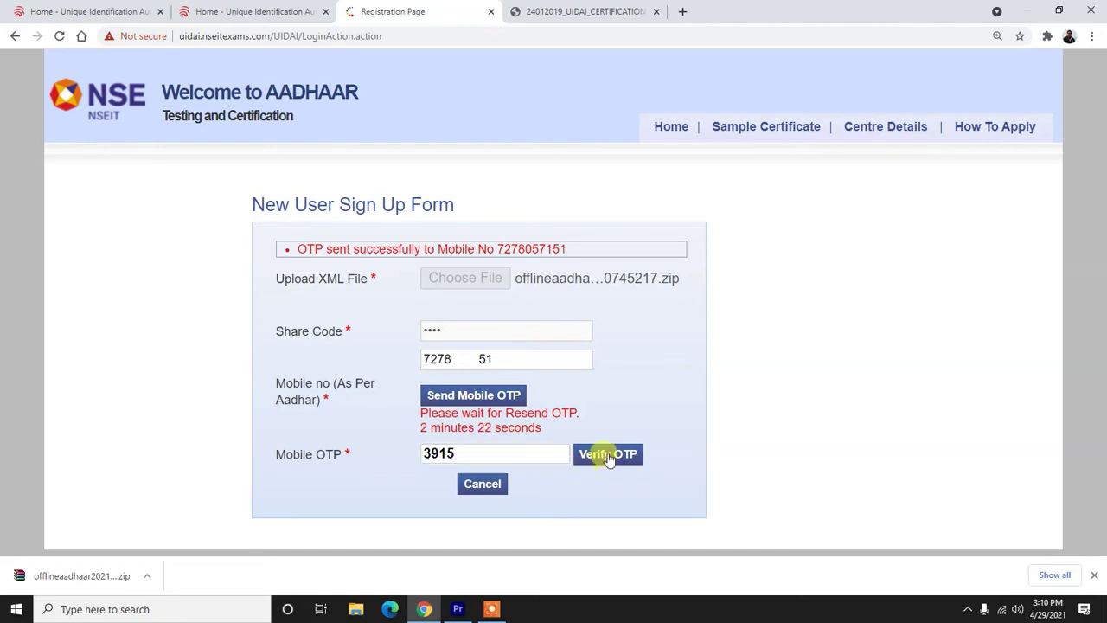
{"action": "scroll", "coordinate": [605, 449], "scroll_direction": "down", "scroll_amount": 2}
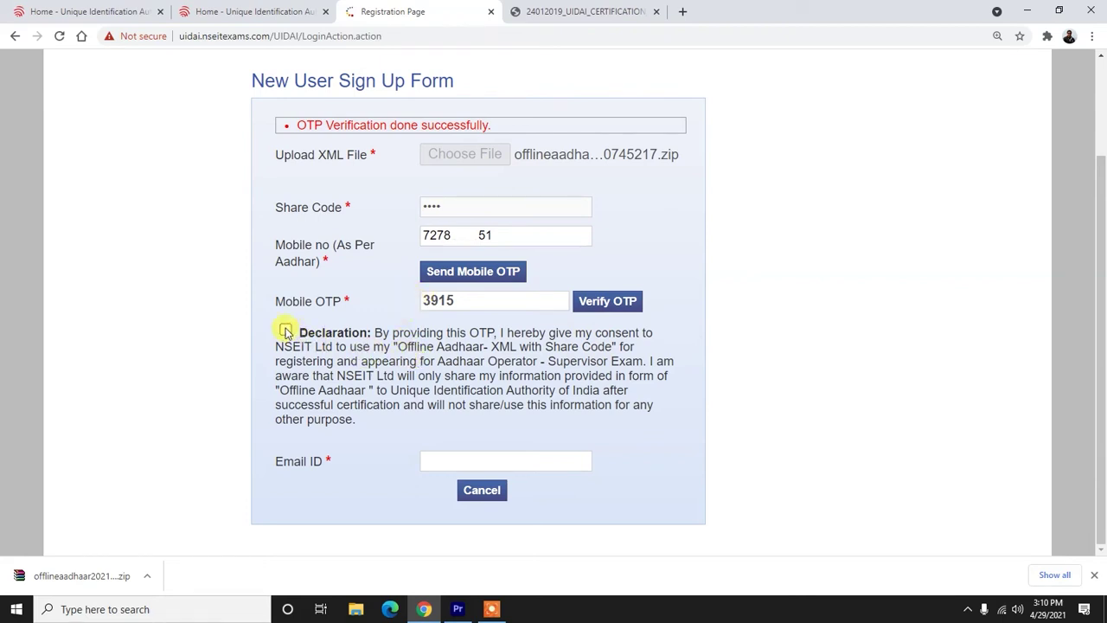
- Tick the Declaration, paste the e-mail into Email ID, then show and confirm the Aadhaar XML details
{"action": "left_click", "coordinate": [285, 330]}
{"action": "left_click", "coordinate": [432, 458]}
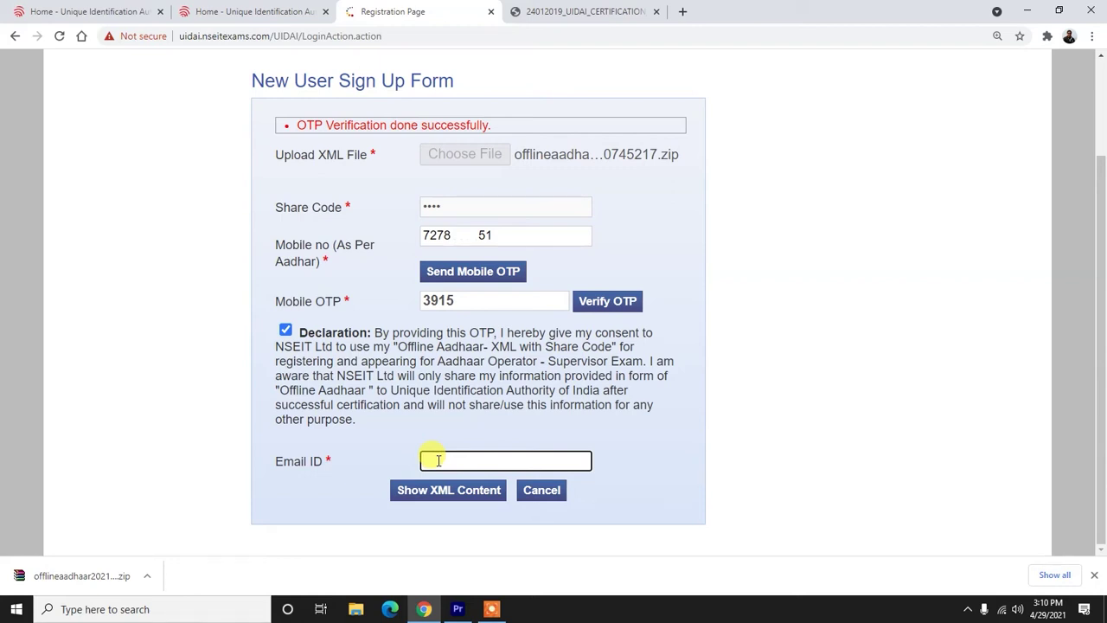
{"action": "key", "text": "ctrl+v"}
{"action": "double_click", "coordinate": [424, 461]}
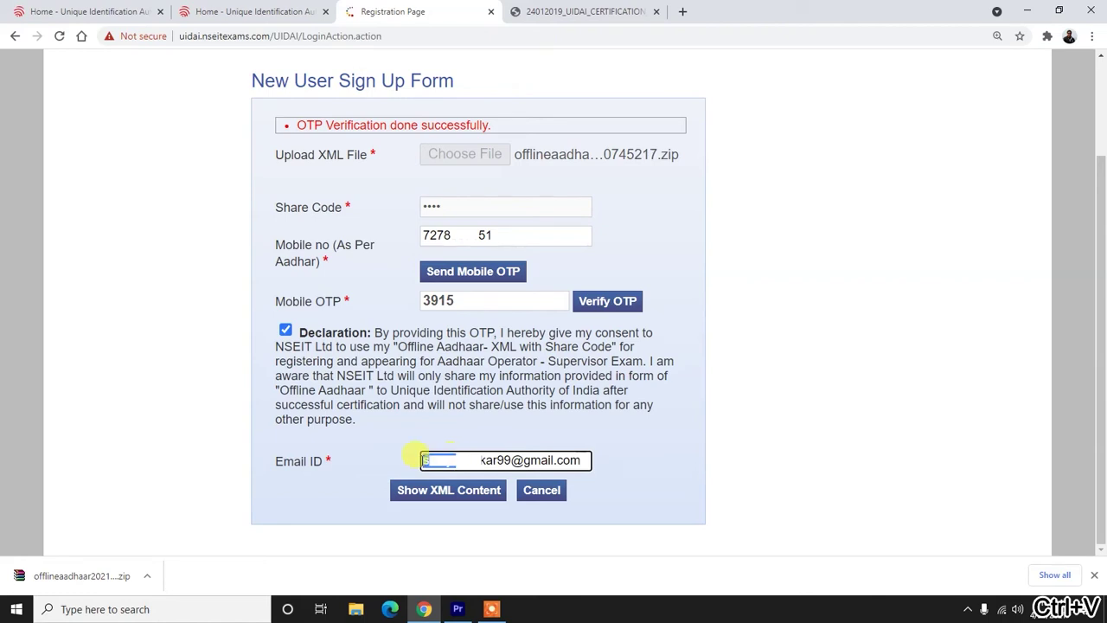
{"action": "left_click", "coordinate": [540, 461]}
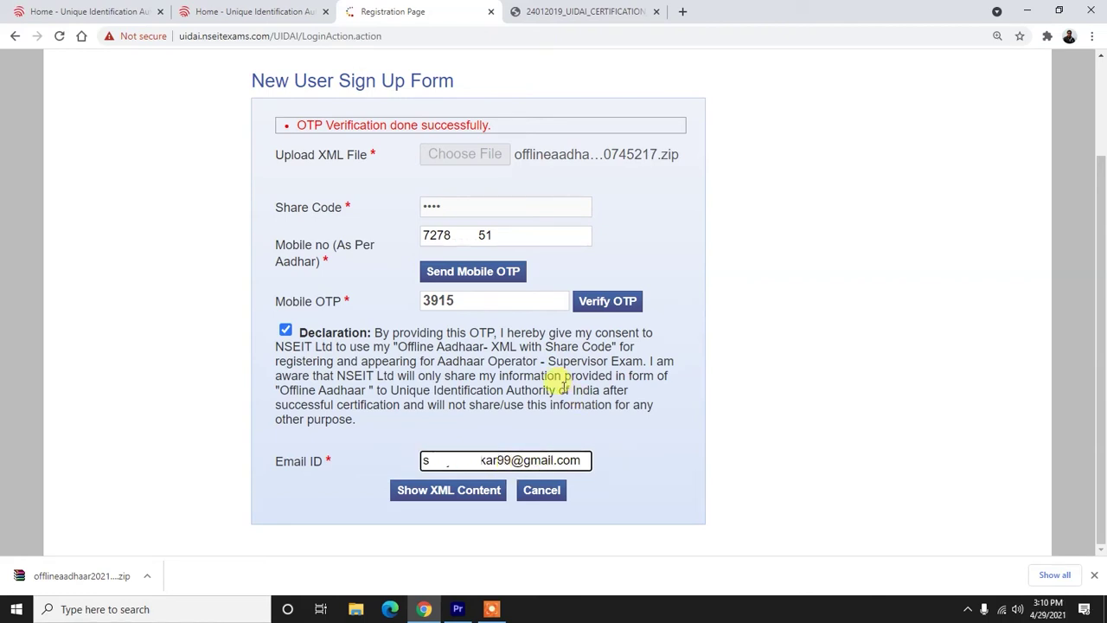
{"action": "left_click", "coordinate": [426, 498]}
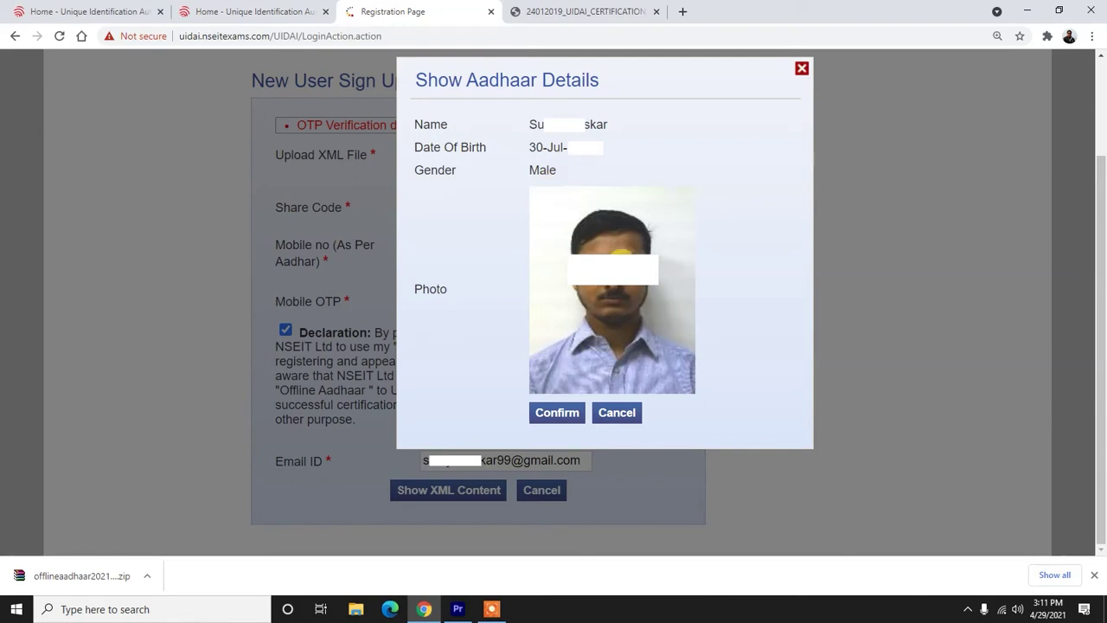
{"action": "left_click", "coordinate": [556, 414]}
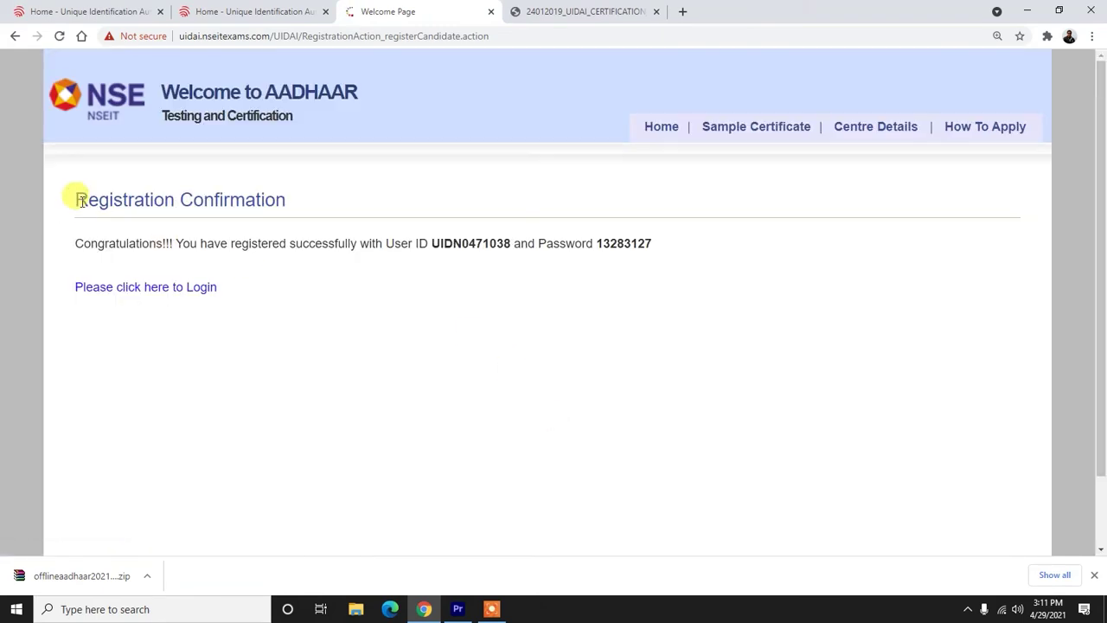
- Copy the Congratulations line with the new user ID and password for the Word notes
{"action": "left_click_drag", "start_coordinate": [74, 197], "coordinate": [314, 205]}
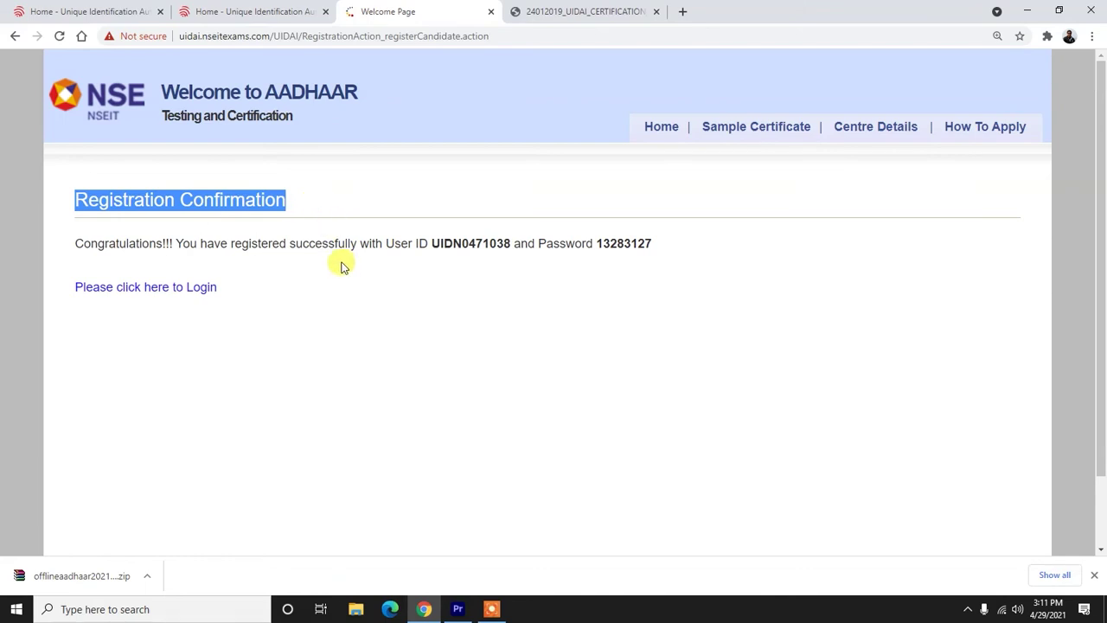
{"action": "left_click_drag", "start_coordinate": [81, 245], "coordinate": [655, 249]}
{"action": "left_click", "coordinate": [655, 249]}
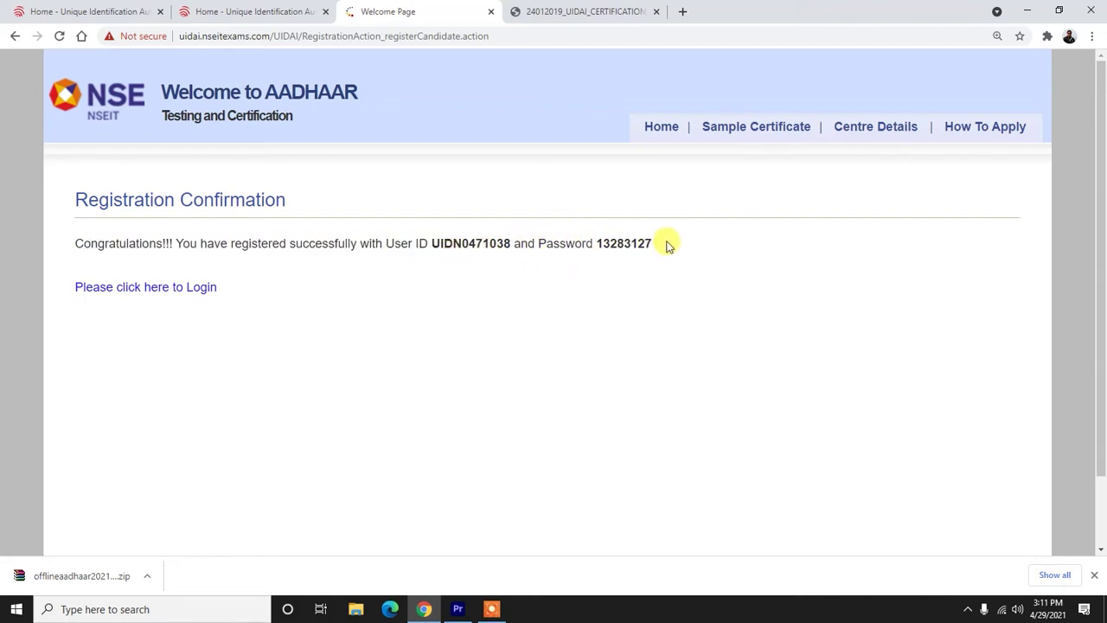
{"action": "left_click_drag", "start_coordinate": [654, 245], "coordinate": [76, 249]}
{"action": "key", "text": "ctrl+c"}
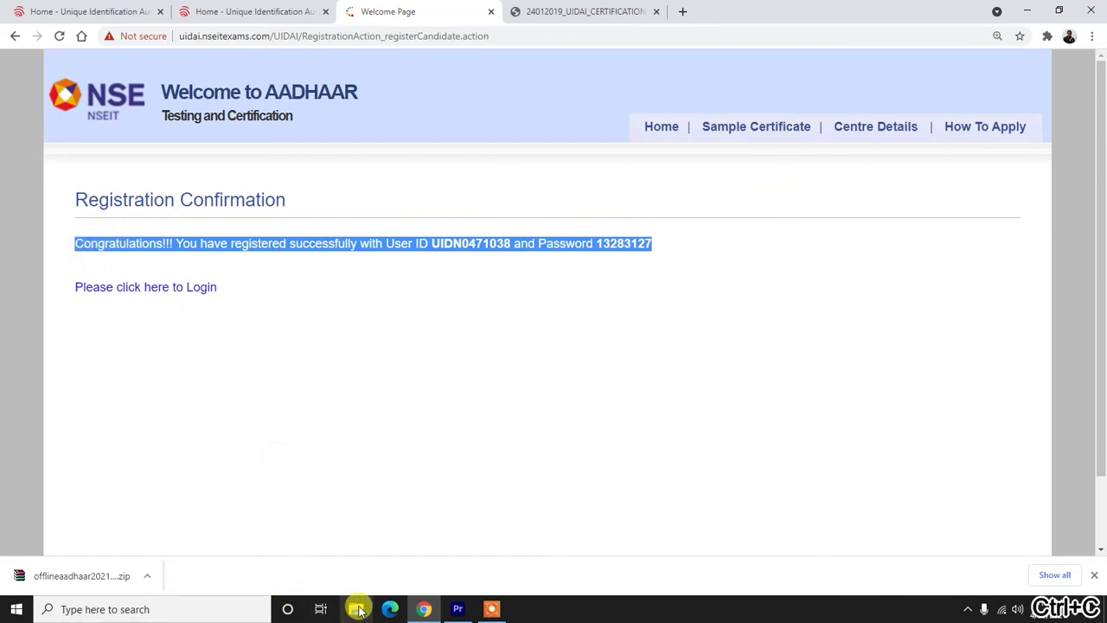
{"action": "left_click", "coordinate": [113, 299]}
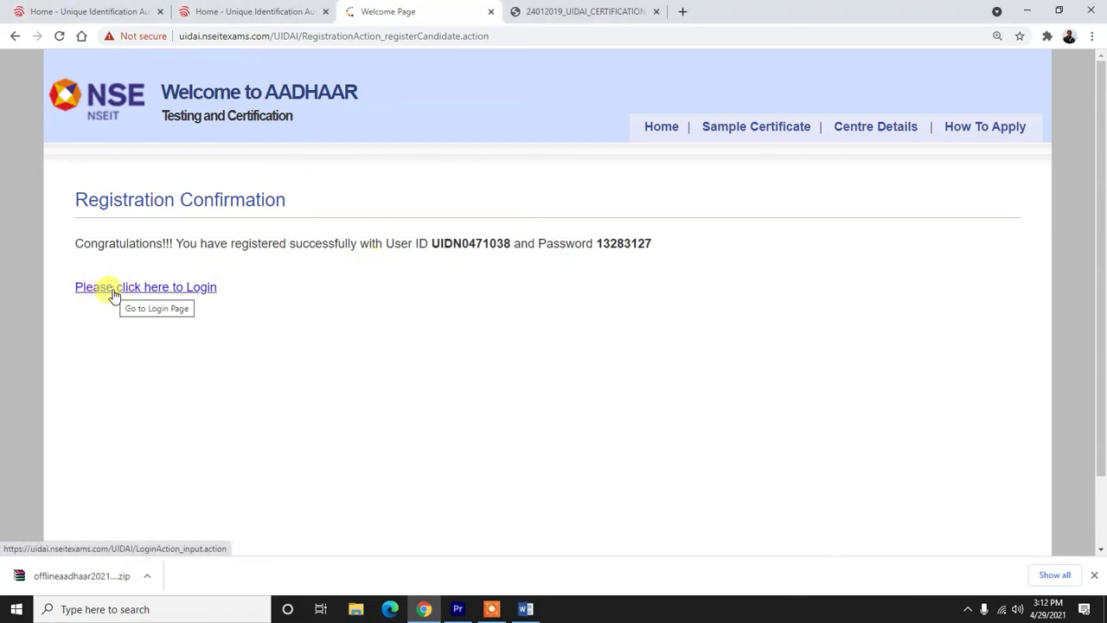
- Open the portal's login page and focus its User ID field
{"action": "left_click", "coordinate": [166, 296]}
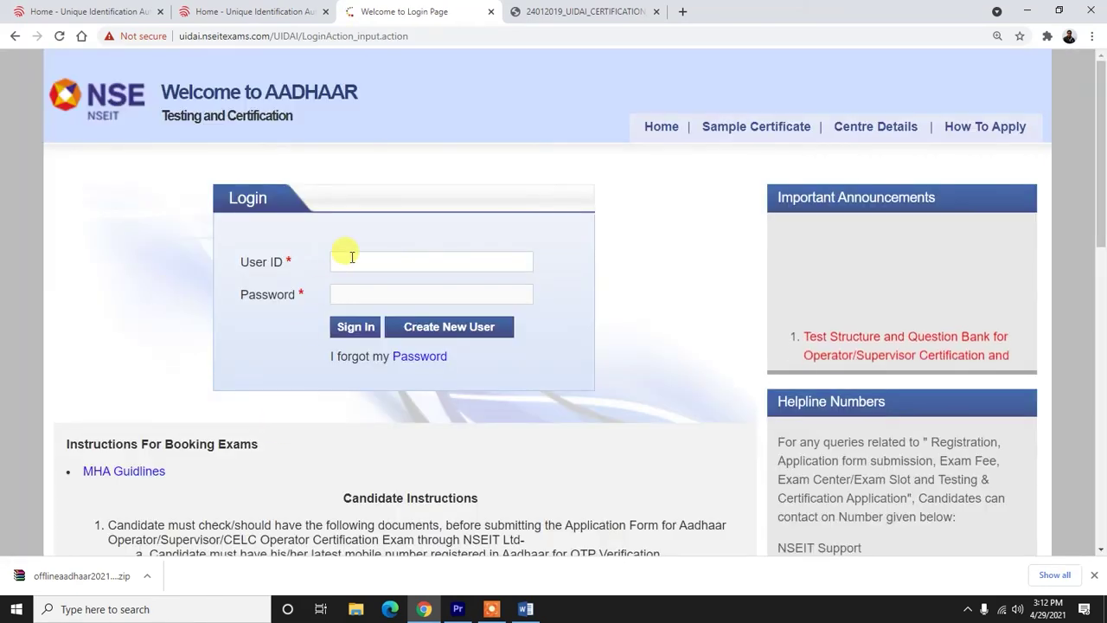
{"action": "left_click", "coordinate": [350, 258]}
{"action": "left_click", "coordinate": [528, 249]}
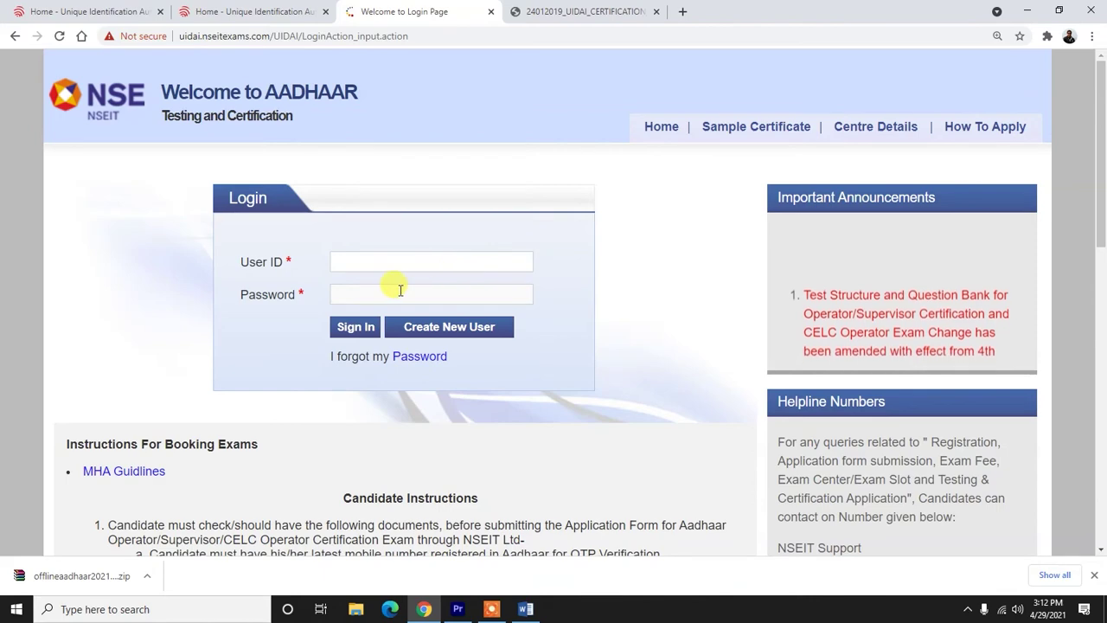
{"action": "left_click", "coordinate": [526, 609]}
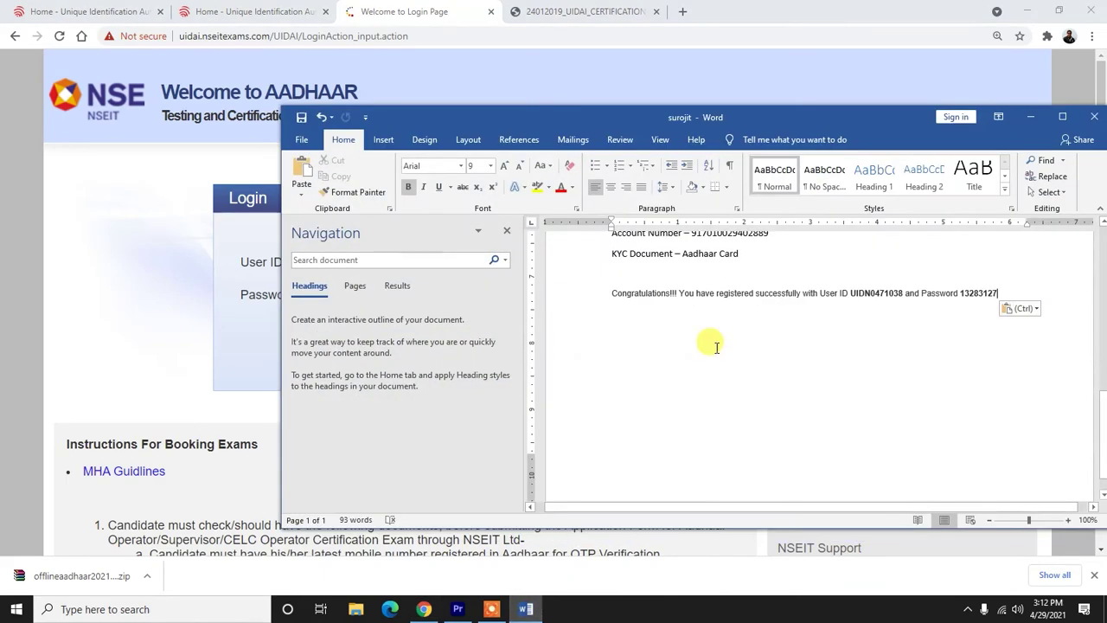
- Copy the user ID from the Word notes into the login form's User ID field
{"action": "double_click", "coordinate": [902, 292]}
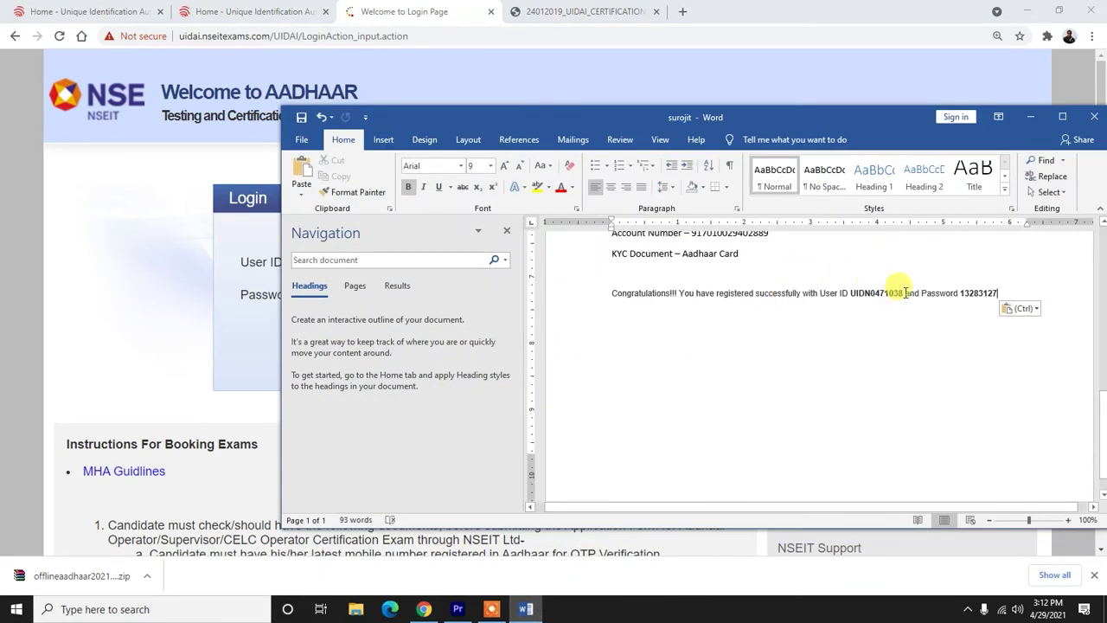
{"action": "left_click_drag", "start_coordinate": [901, 294], "coordinate": [851, 299]}
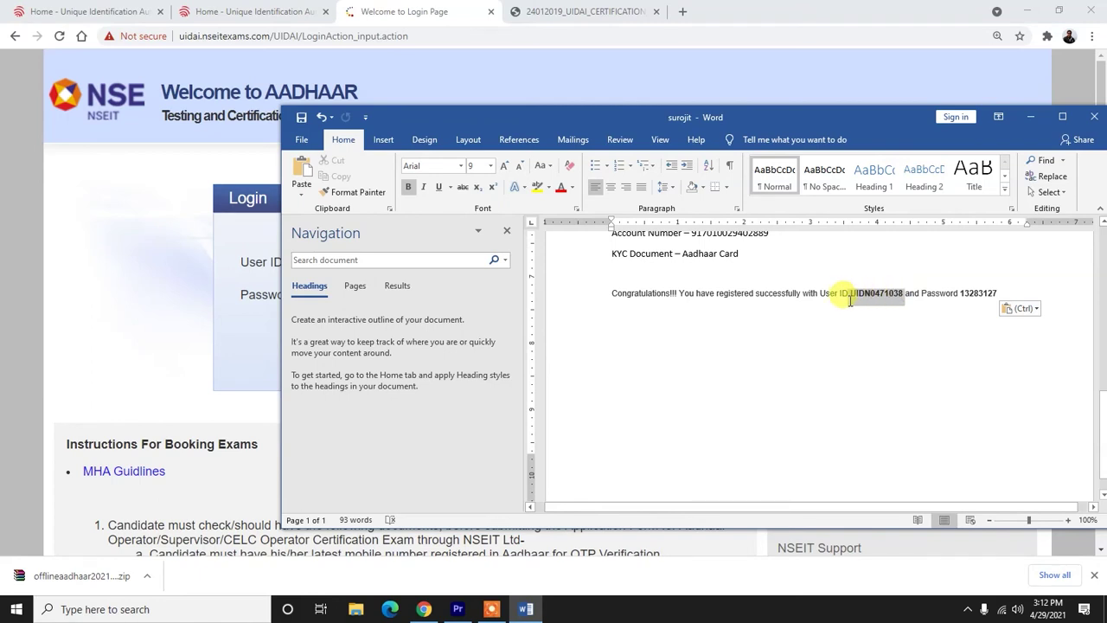
{"action": "key", "text": "ctrl+c"}
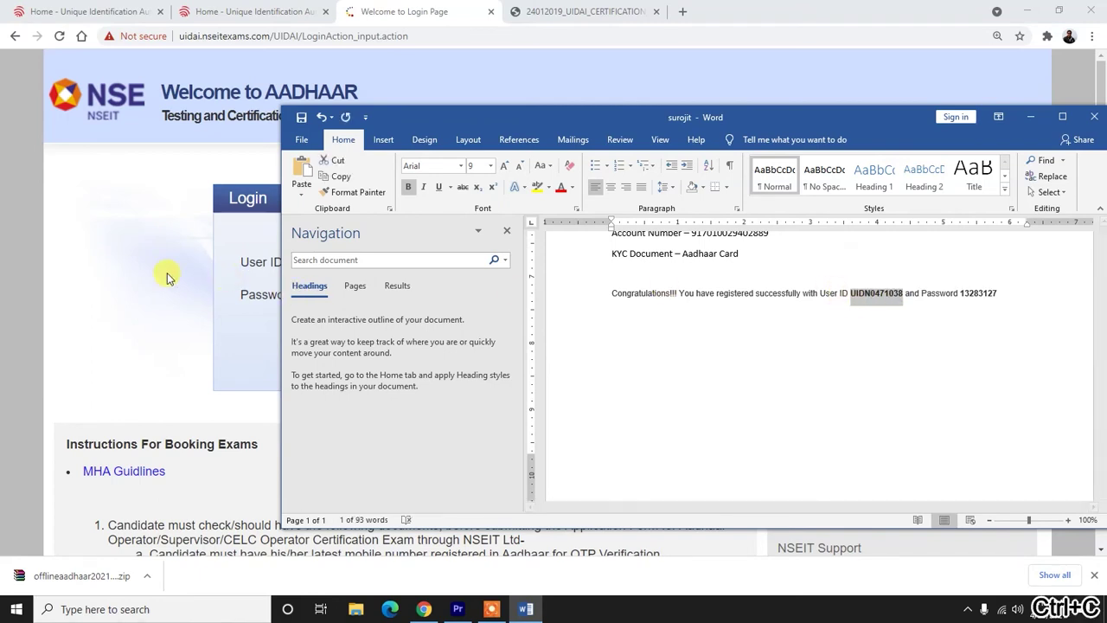
{"action": "left_click", "coordinate": [168, 274]}
{"action": "left_click", "coordinate": [356, 261]}
{"action": "key", "text": "ctrl+v"}
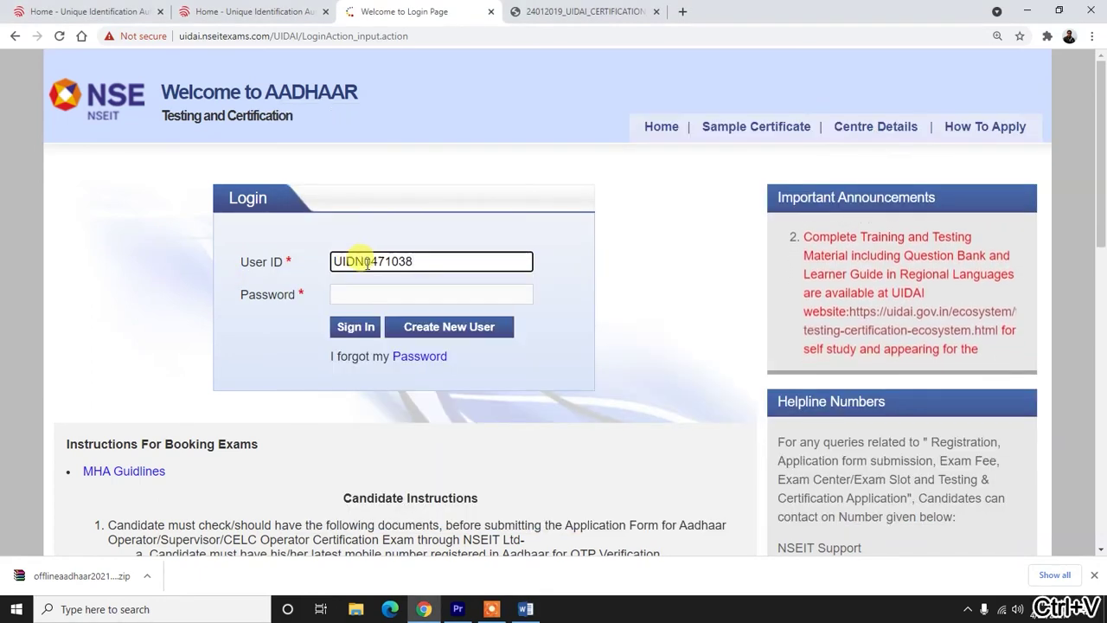
- Copy the password from the Word notes into the login form's Password field
{"action": "left_click", "coordinate": [526, 609]}
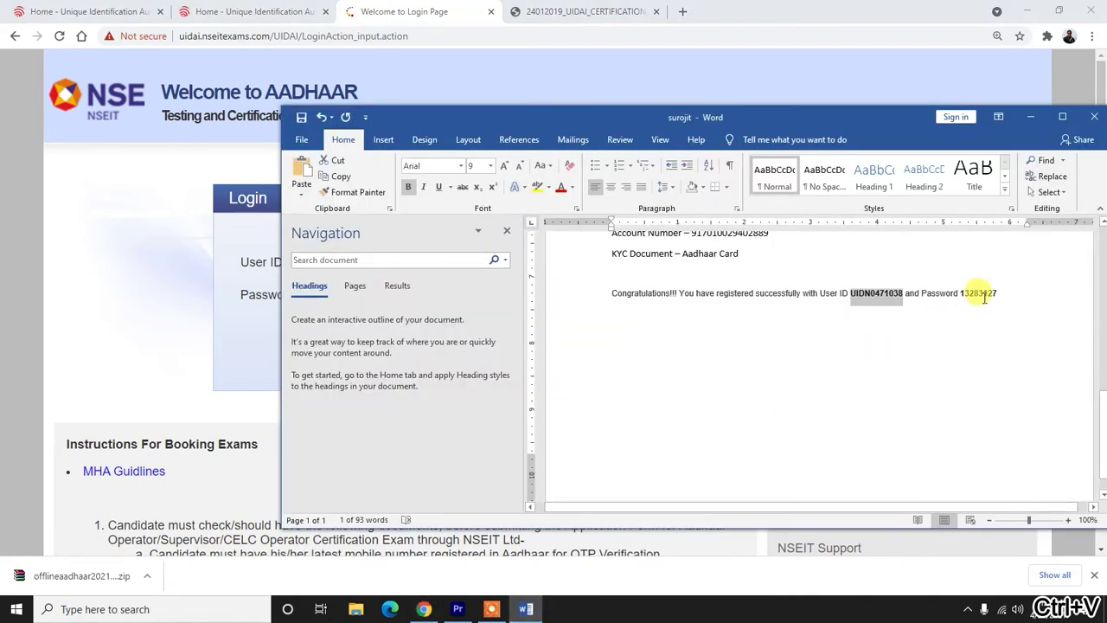
{"action": "left_click_drag", "start_coordinate": [999, 292], "coordinate": [962, 297]}
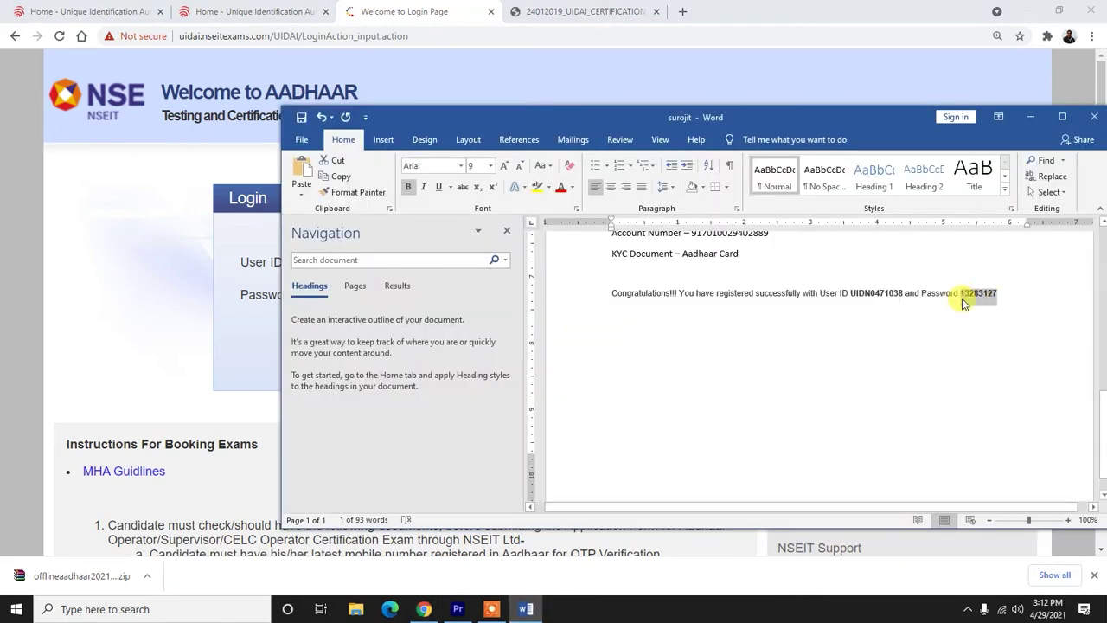
{"action": "key", "text": "ctrl+c"}
{"action": "left_click", "coordinate": [216, 255]}
{"action": "left_click", "coordinate": [388, 300]}
{"action": "key", "text": "ctrl+v"}
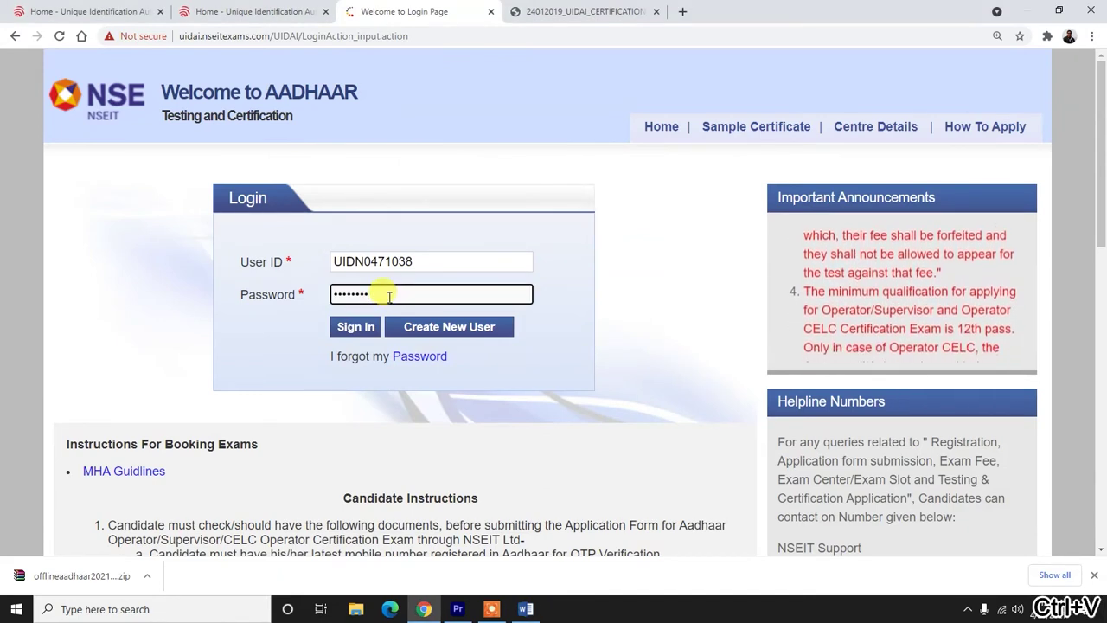
- Sign in, paste the old password, and enter the new password twice
{"action": "left_click", "coordinate": [357, 336]}
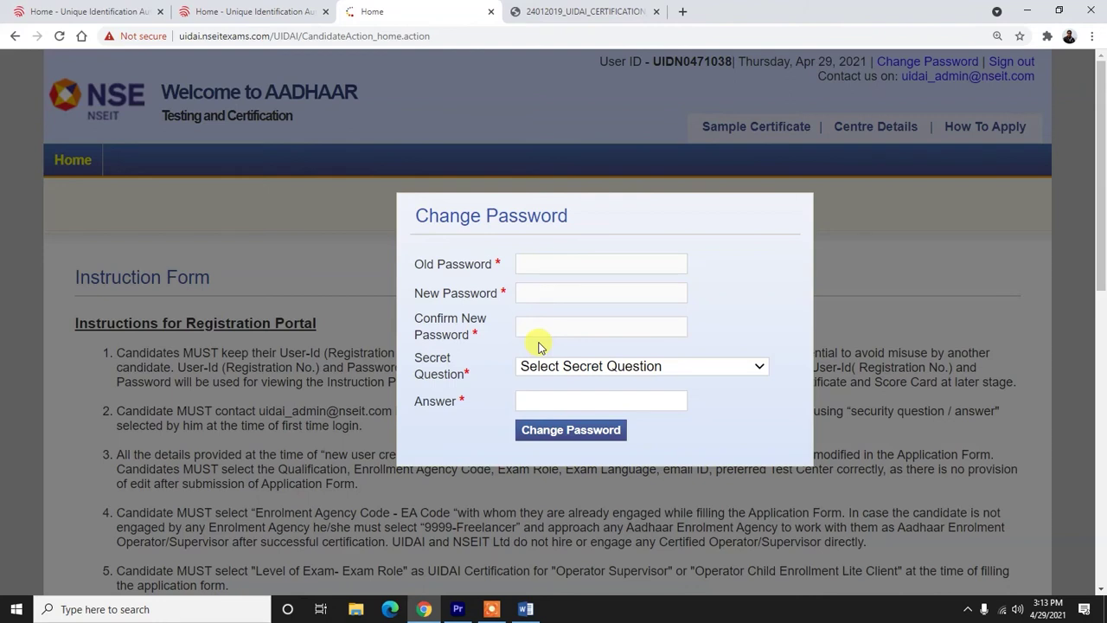
{"action": "left_click", "coordinate": [535, 261]}
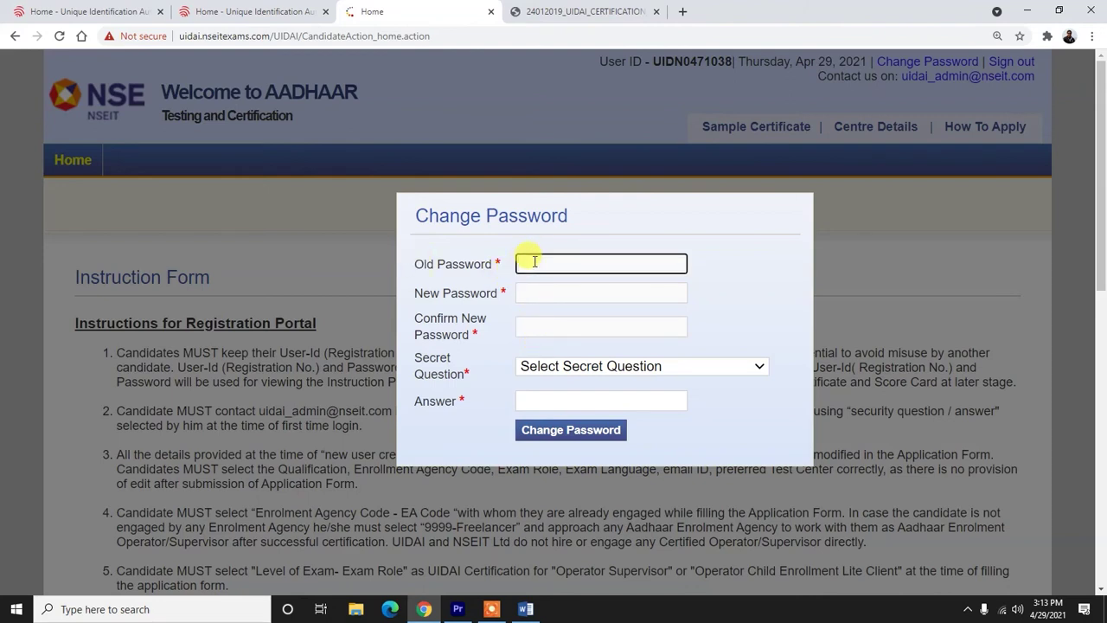
{"action": "key", "text": "ctrl+v"}
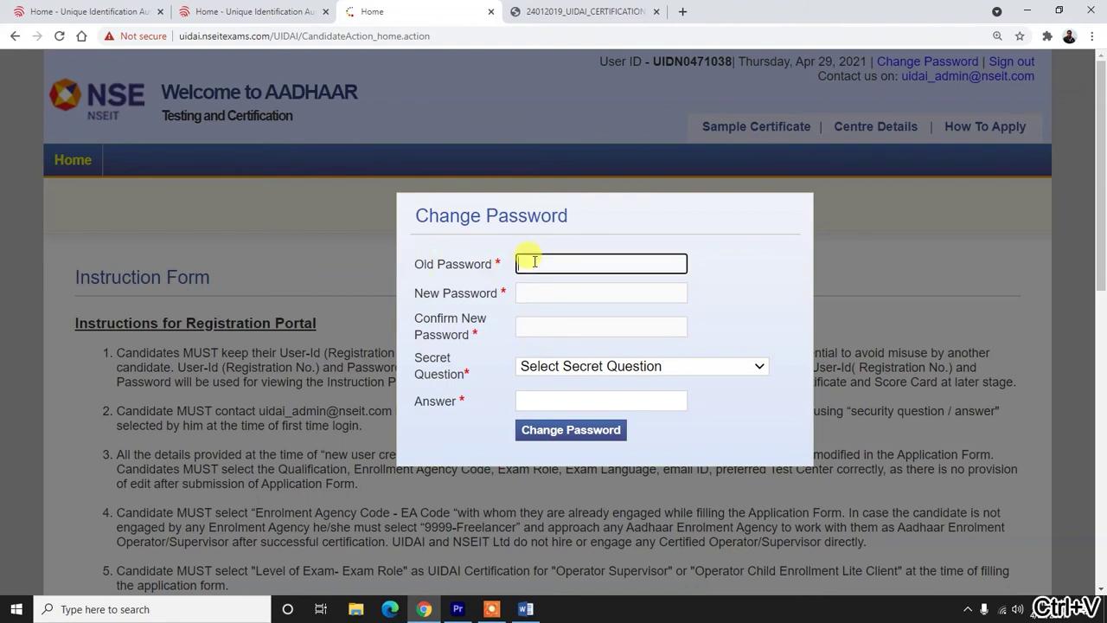
{"action": "key", "text": "ctrl+v"}
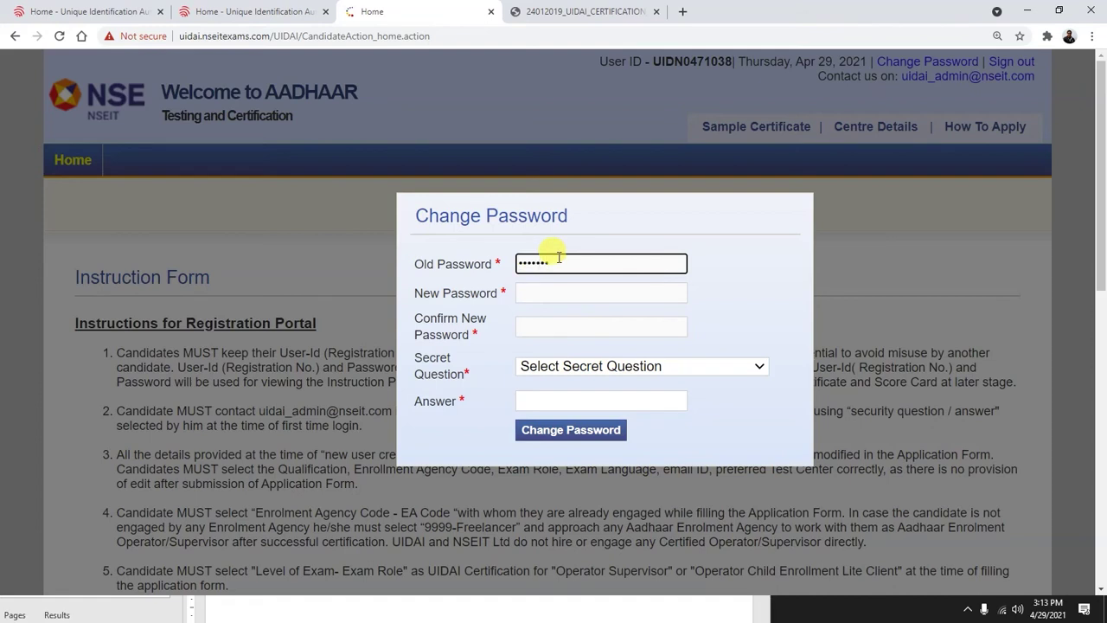
{"action": "left_click", "coordinate": [559, 293]}
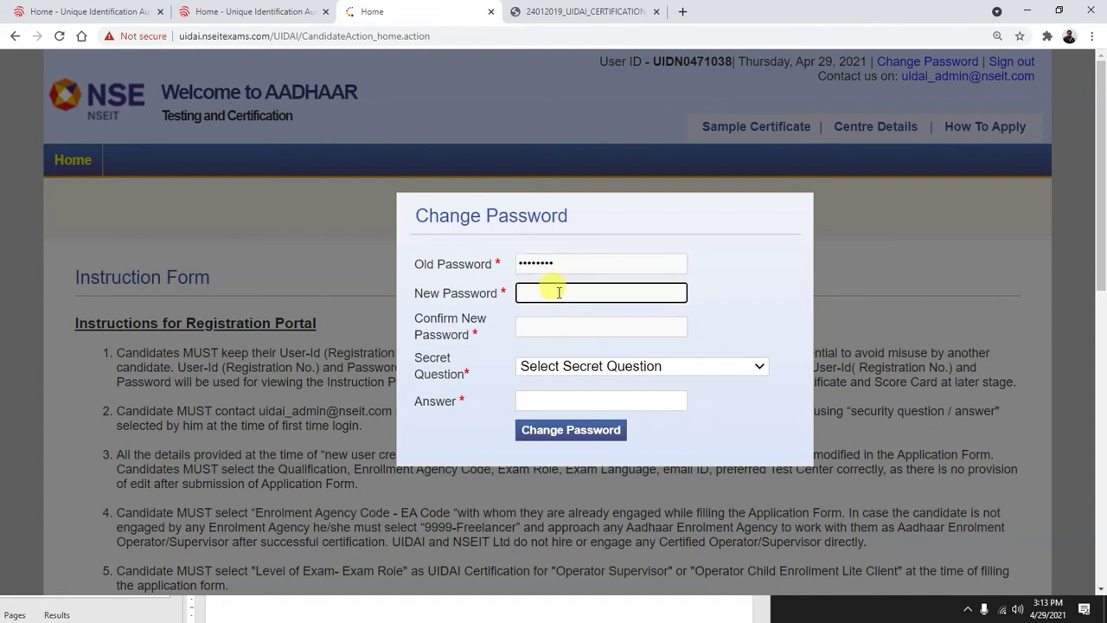
{"action": "type", "text": "•••••••••"}
{"action": "key", "text": "Tab"}
{"action": "type", "text": "••••••••"}
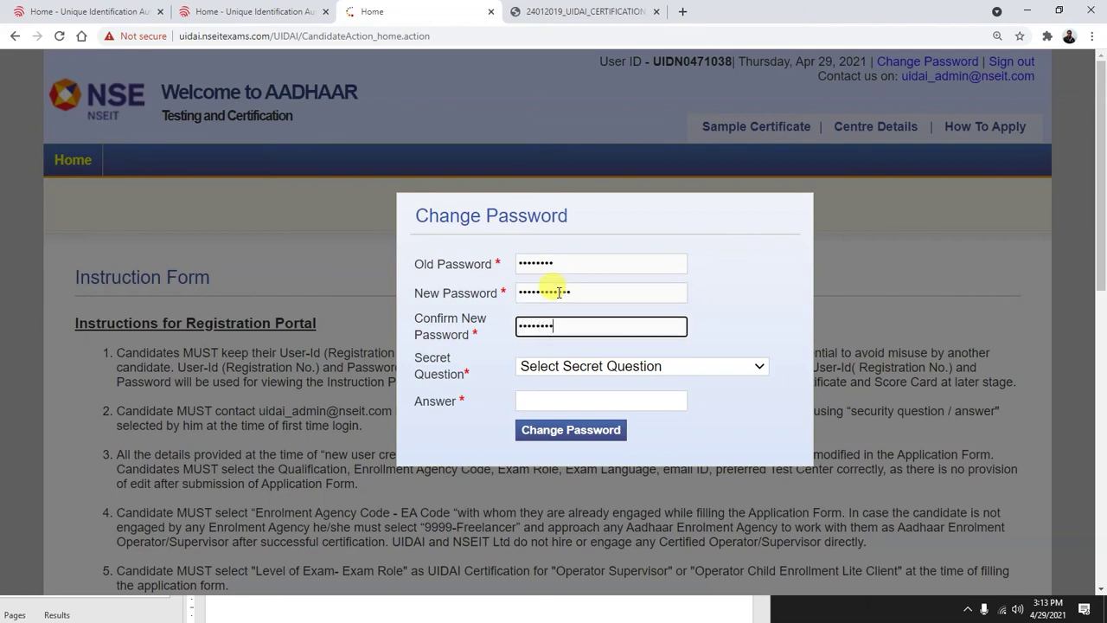
{"action": "type", "text": "••••"}
- Set 'What is your favorite color?' as secret question with its answer, submit, and close the confirmation
{"action": "left_click", "coordinate": [596, 367]}
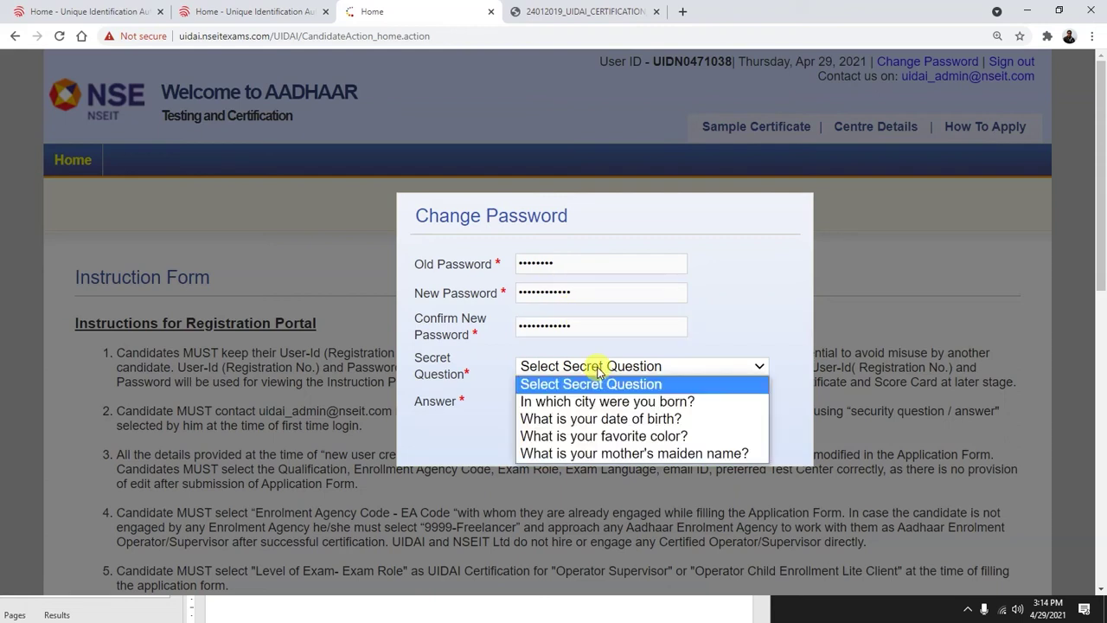
{"action": "left_click", "coordinate": [607, 436]}
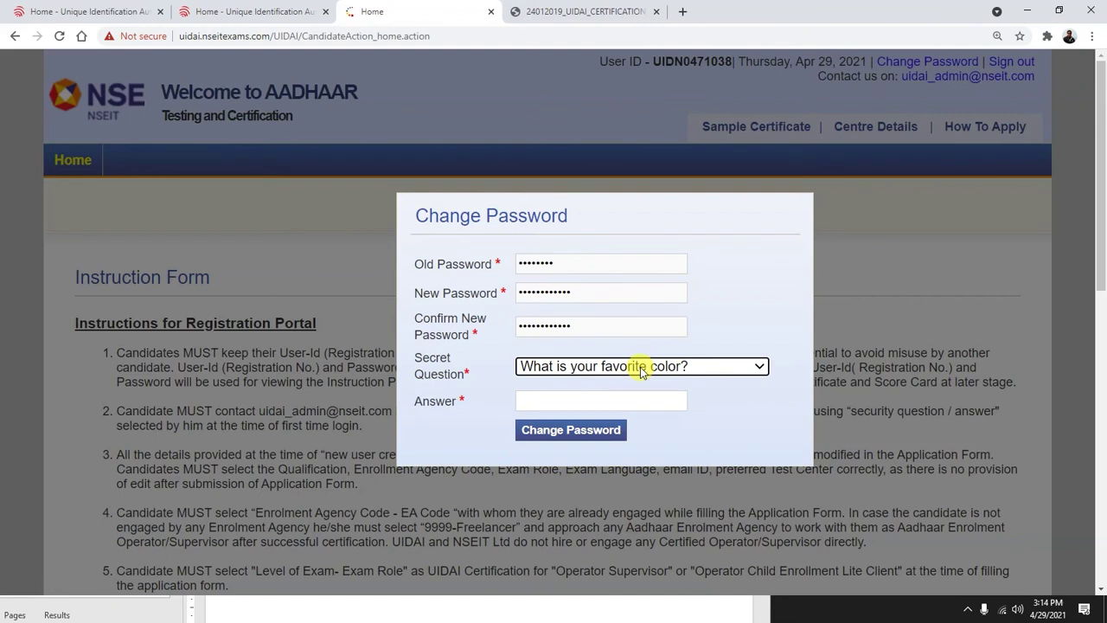
{"action": "left_click", "coordinate": [635, 395]}
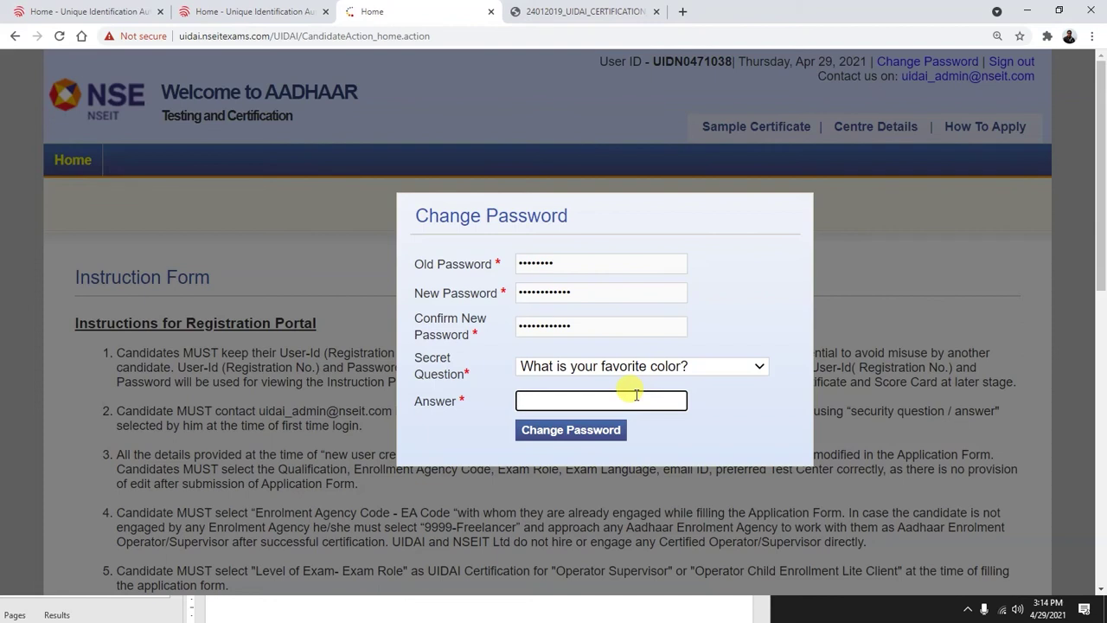
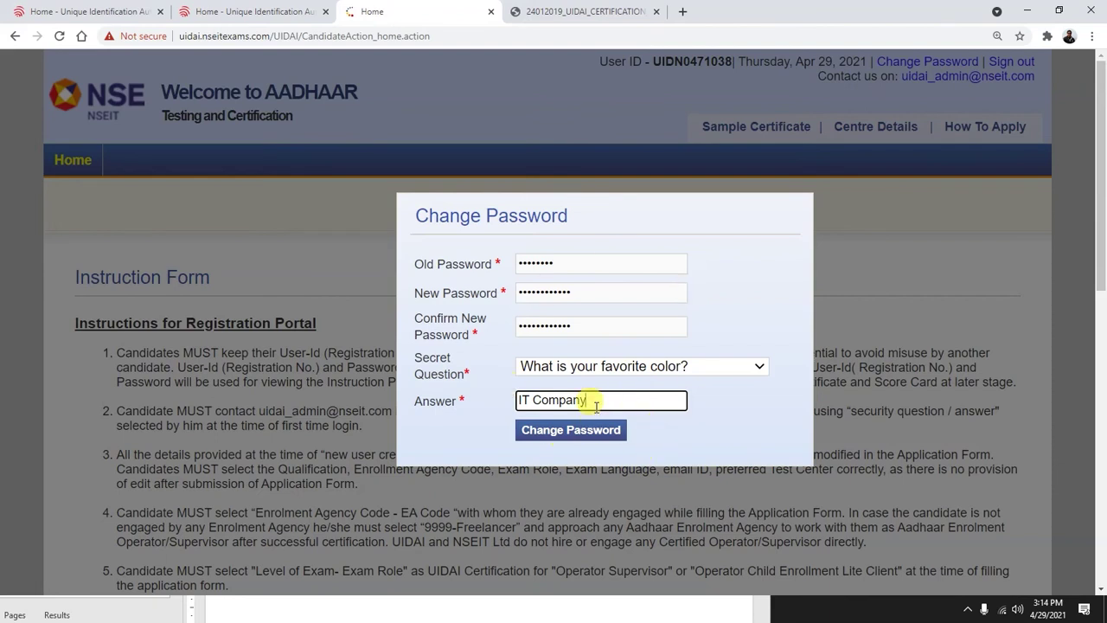
{"action": "left_click", "coordinate": [559, 438]}
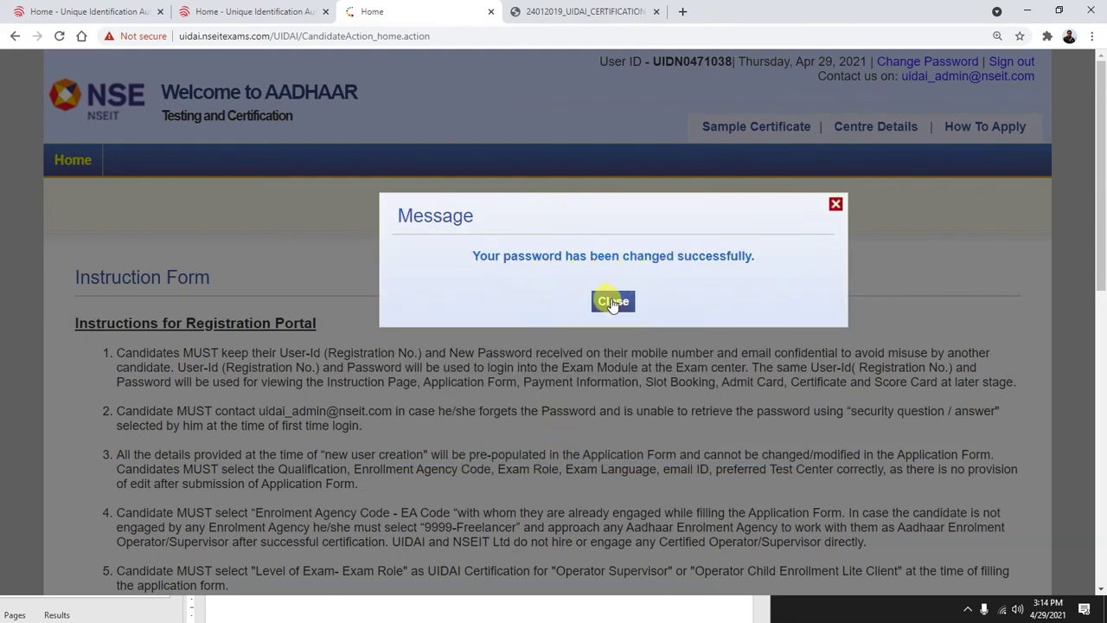
{"action": "left_click", "coordinate": [612, 303]}
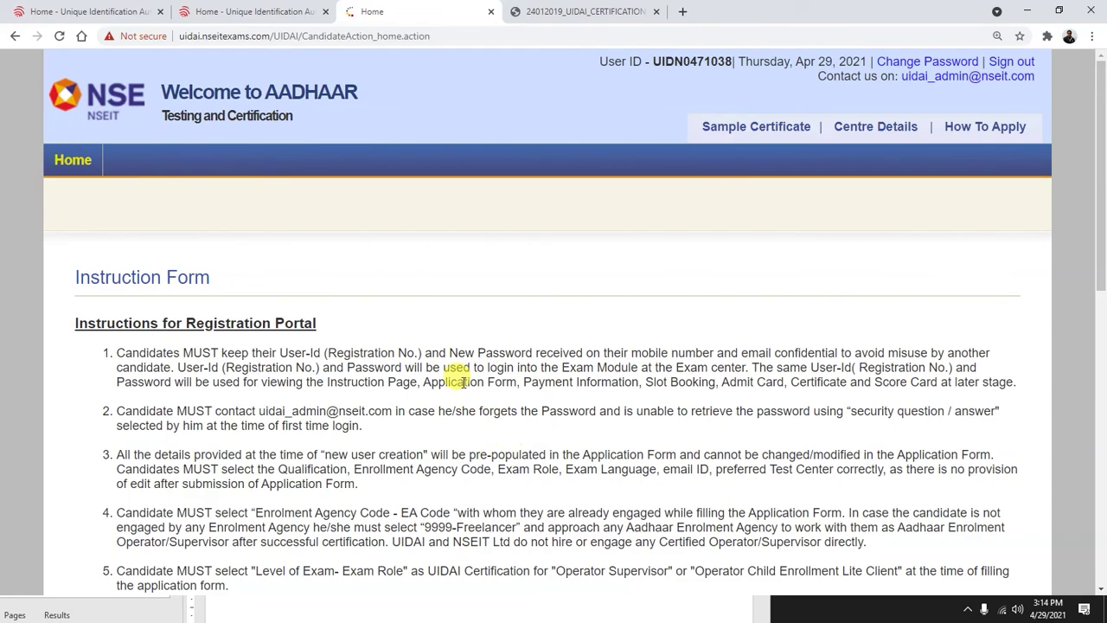
- Scroll through the Instruction Form, then go to the Sample Certificate page
{"action": "scroll", "coordinate": [316, 359], "scroll_direction": "down", "scroll_amount": 5}
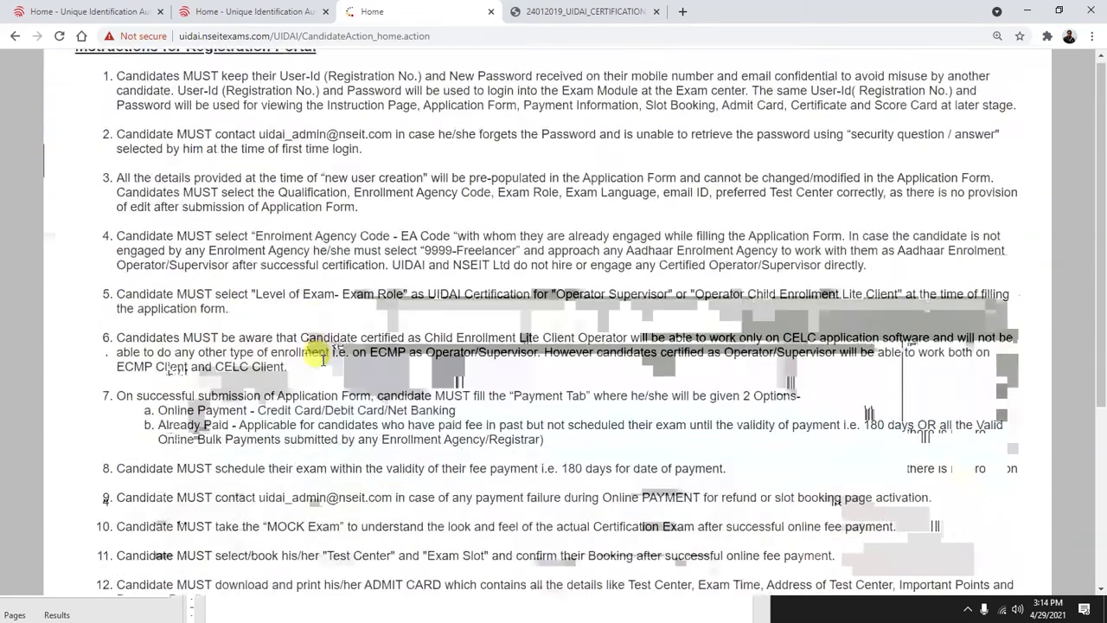
{"action": "scroll", "coordinate": [321, 362], "scroll_direction": "down", "scroll_amount": 3}
{"action": "scroll", "coordinate": [321, 363], "scroll_direction": "up", "scroll_amount": 6}
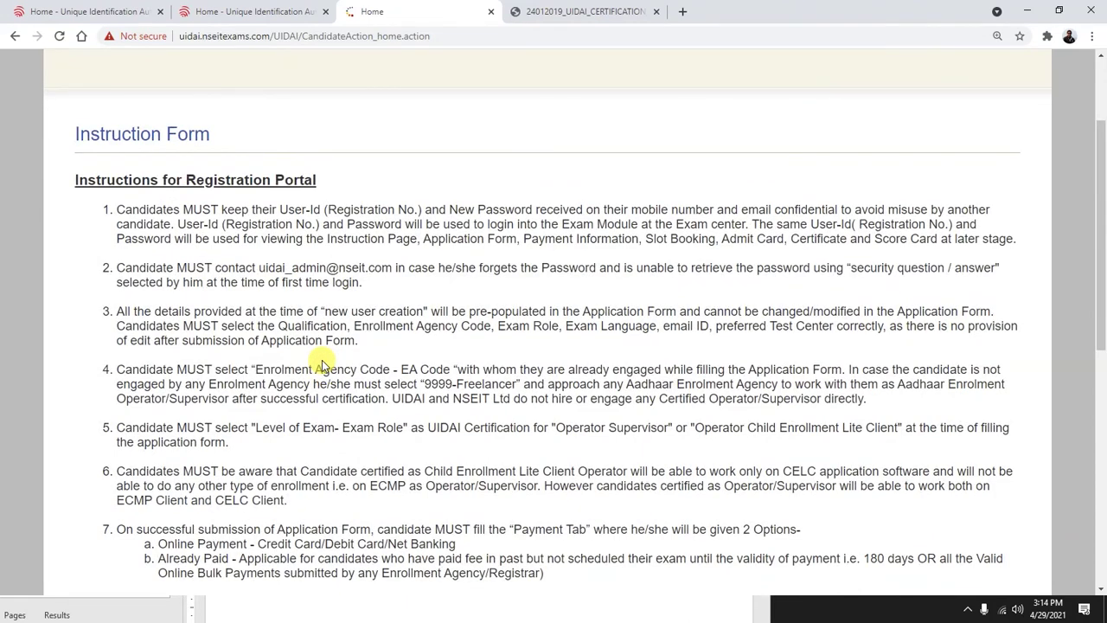
{"action": "scroll", "coordinate": [346, 365], "scroll_direction": "up", "scroll_amount": 2}
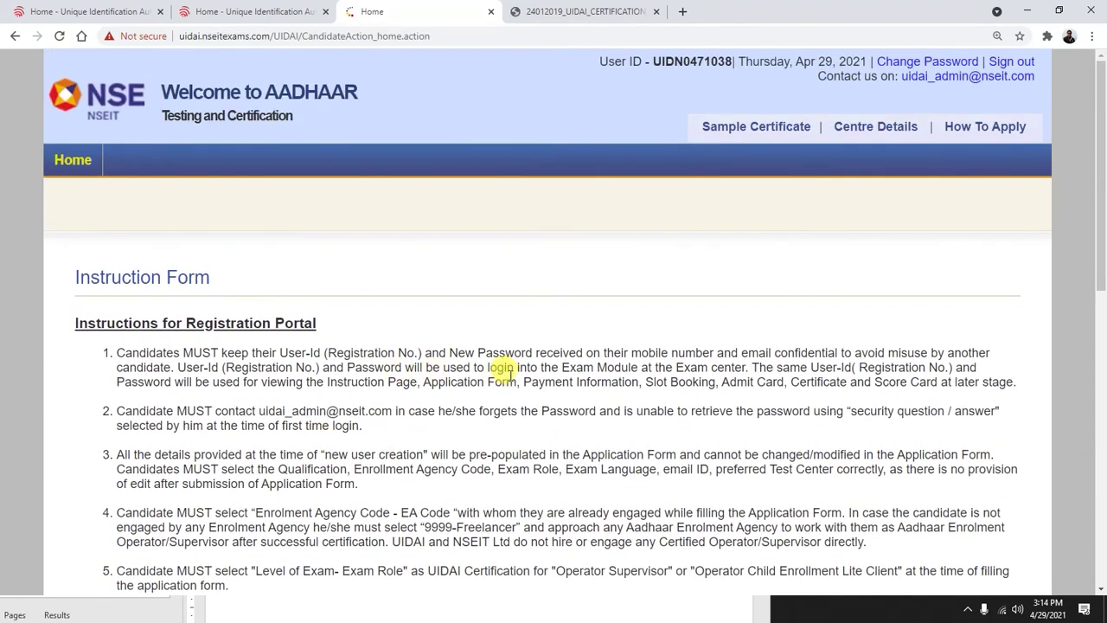
{"action": "left_click", "coordinate": [754, 130]}
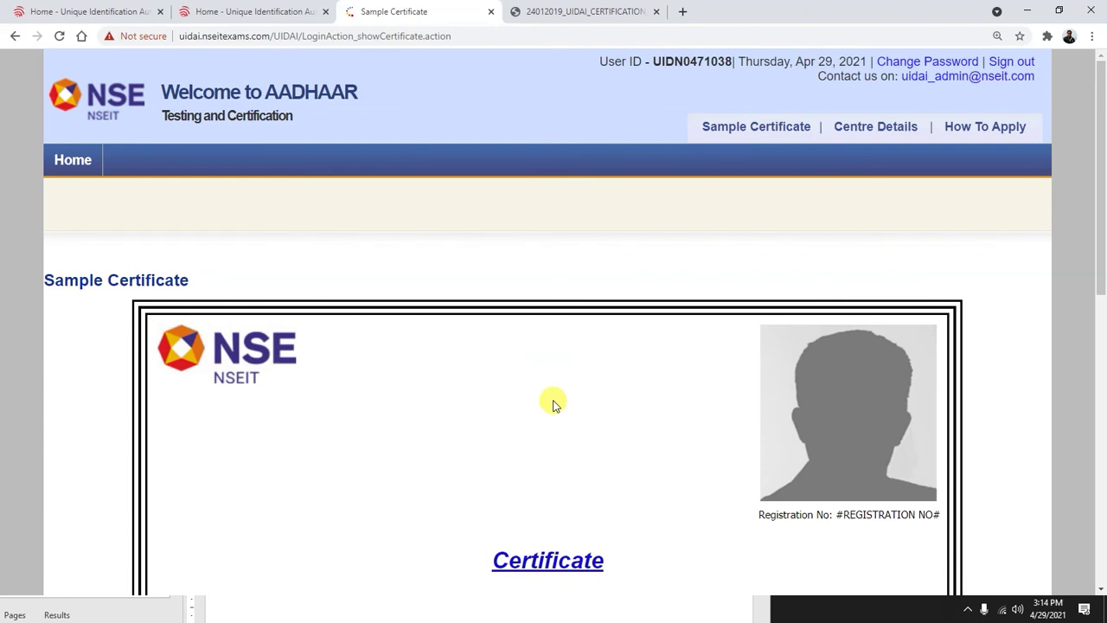
- Scroll through the Sample Certificate's placeholder fields, then go to the Centre Details search page
{"action": "scroll", "coordinate": [555, 404], "scroll_direction": "down", "scroll_amount": 6}
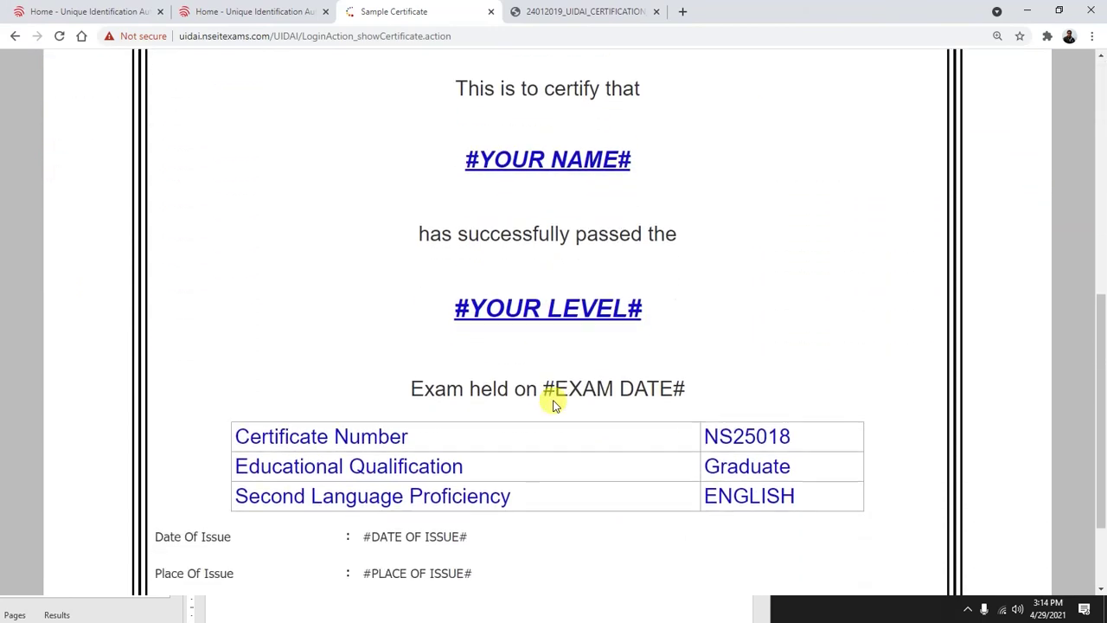
{"action": "scroll", "coordinate": [554, 405], "scroll_direction": "down", "scroll_amount": 2}
{"action": "scroll", "coordinate": [554, 405], "scroll_direction": "up", "scroll_amount": 7}
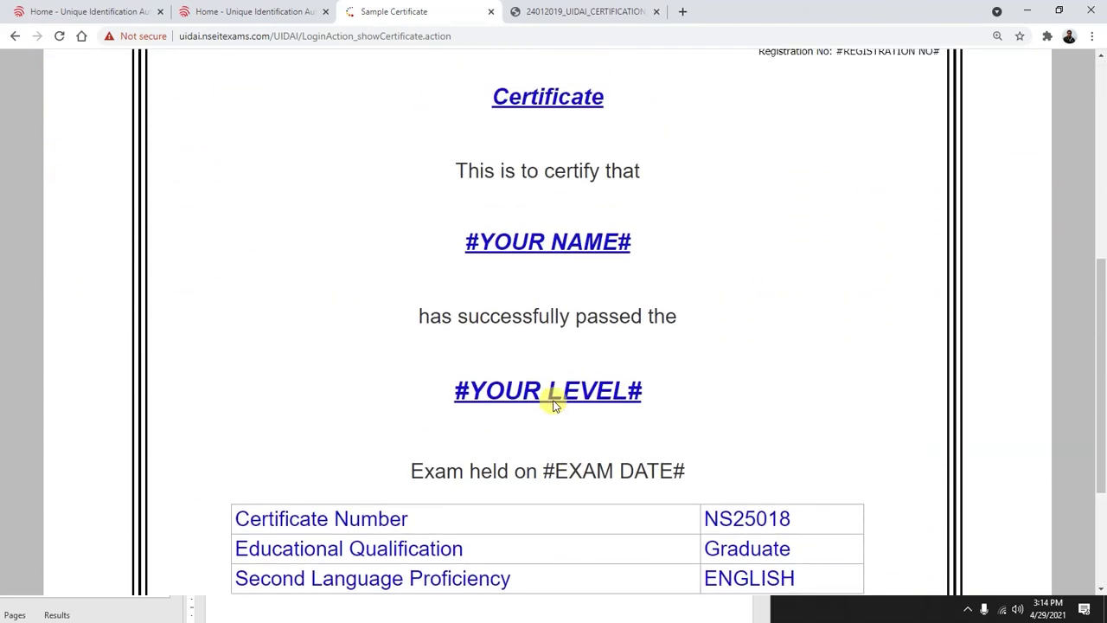
{"action": "left_click_drag", "start_coordinate": [511, 514], "coordinate": [602, 513]}
{"action": "scroll", "coordinate": [593, 509], "scroll_direction": "down", "scroll_amount": 3}
{"action": "scroll", "coordinate": [497, 501], "scroll_direction": "down", "scroll_amount": 1}
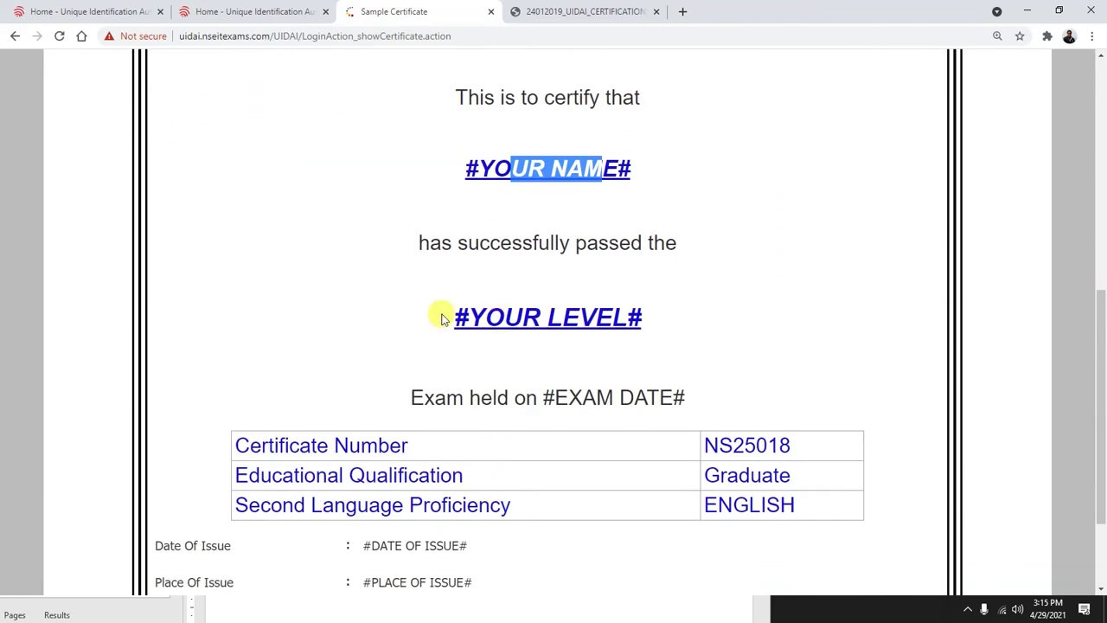
{"action": "left_click_drag", "start_coordinate": [504, 317], "coordinate": [644, 315]}
{"action": "scroll", "coordinate": [625, 447], "scroll_direction": "down", "scroll_amount": 1}
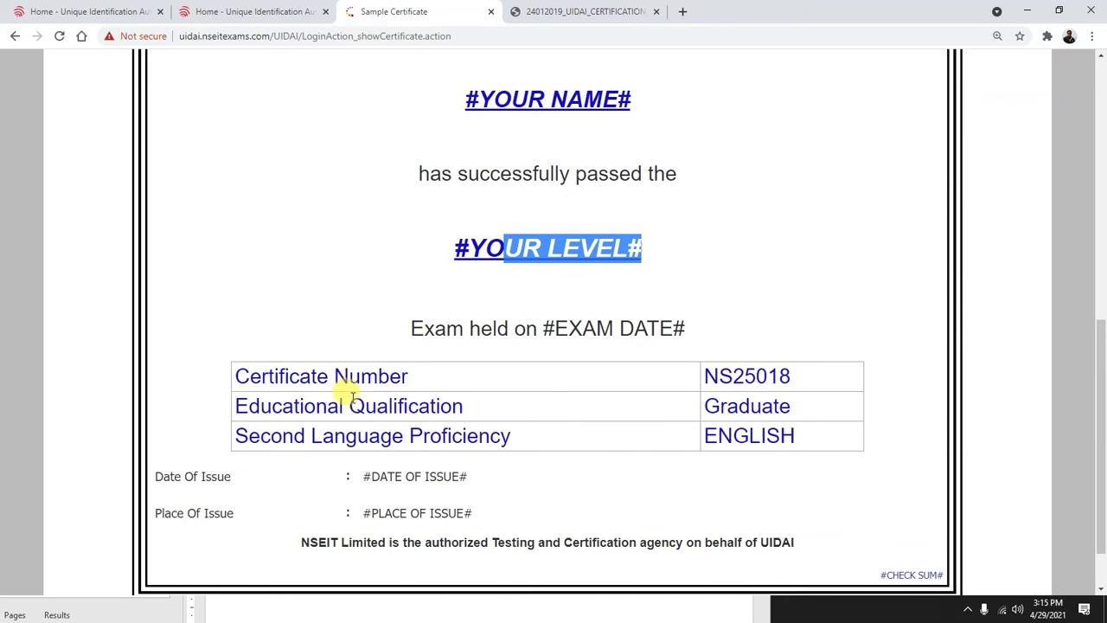
{"action": "scroll", "coordinate": [348, 390], "scroll_direction": "up", "scroll_amount": 8}
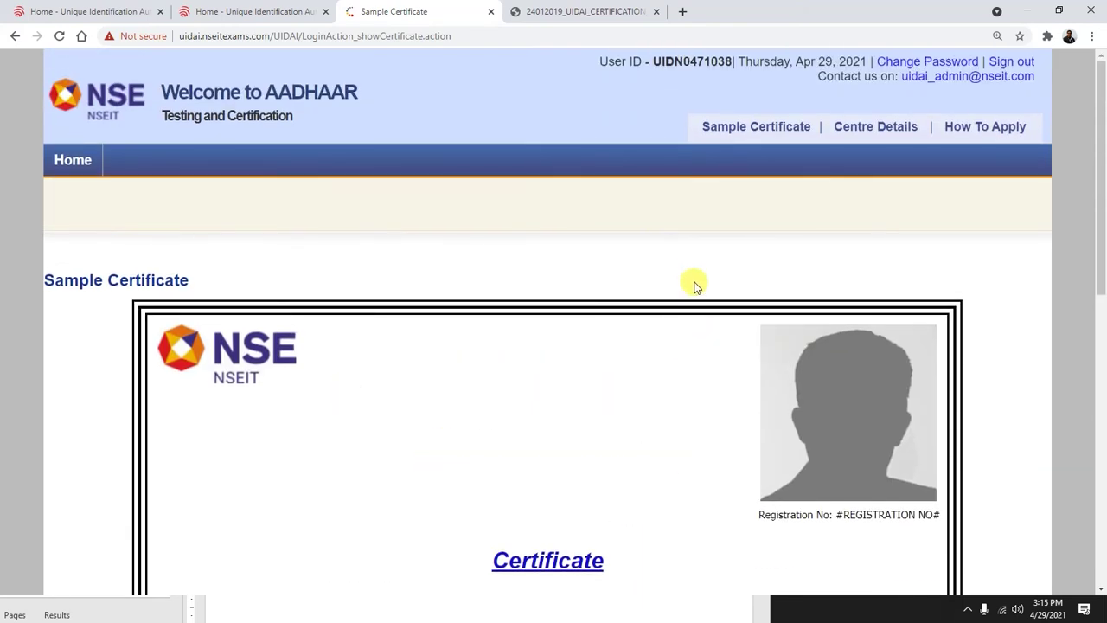
{"action": "left_click", "coordinate": [895, 128]}
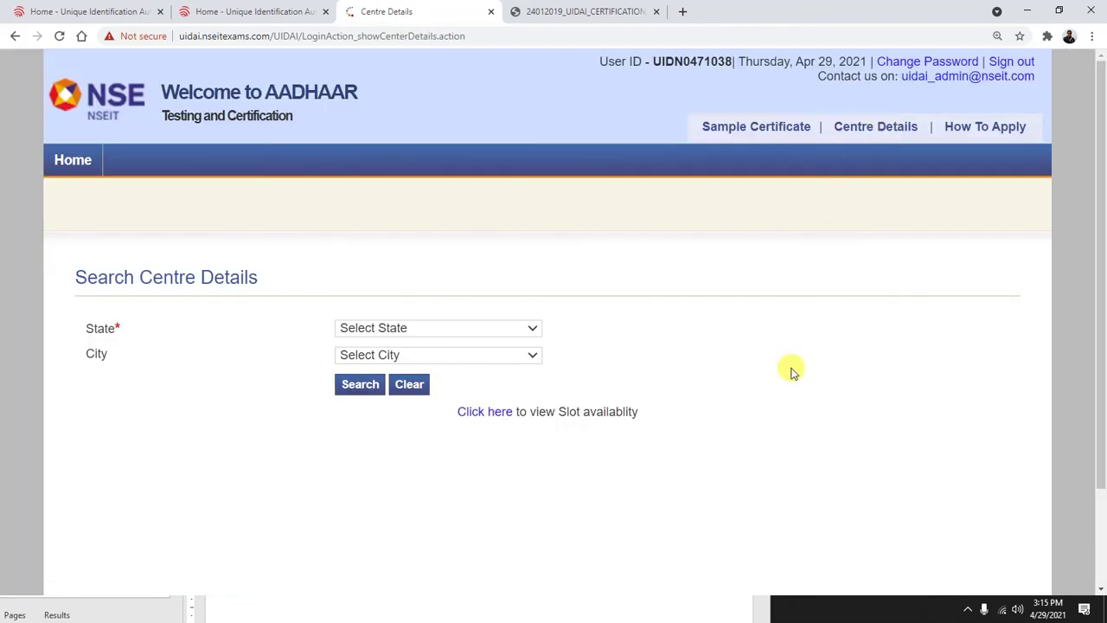
- Search test centres with State West Bengal and City Kolkata
{"action": "left_click", "coordinate": [420, 334]}
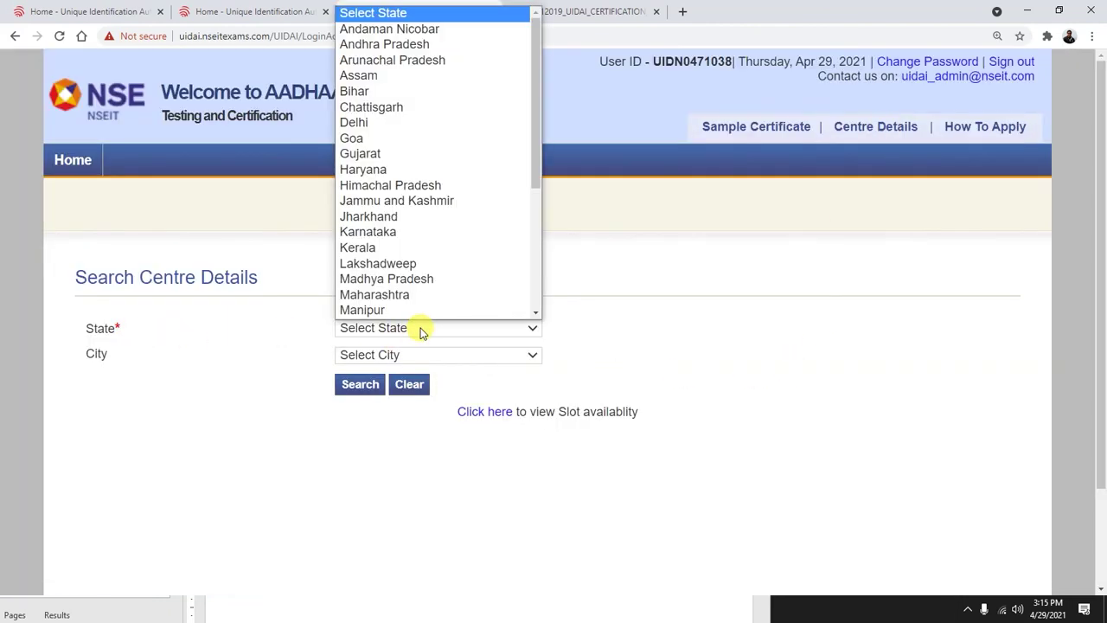
{"action": "scroll", "coordinate": [447, 260], "scroll_direction": "down", "scroll_amount": 3}
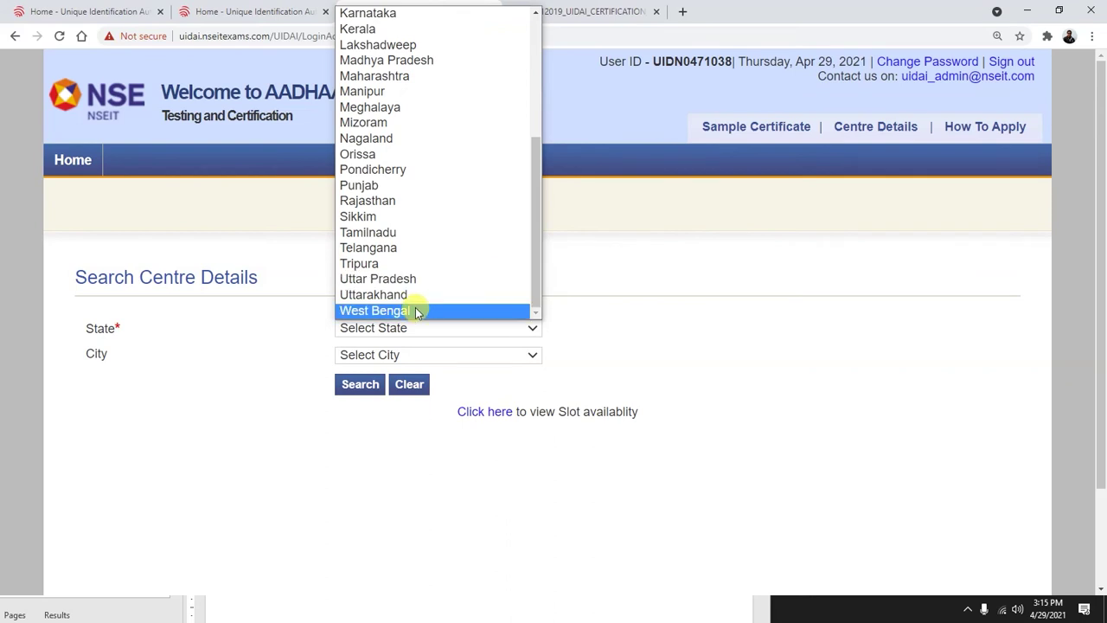
{"action": "left_click", "coordinate": [416, 311]}
{"action": "left_click", "coordinate": [410, 355]}
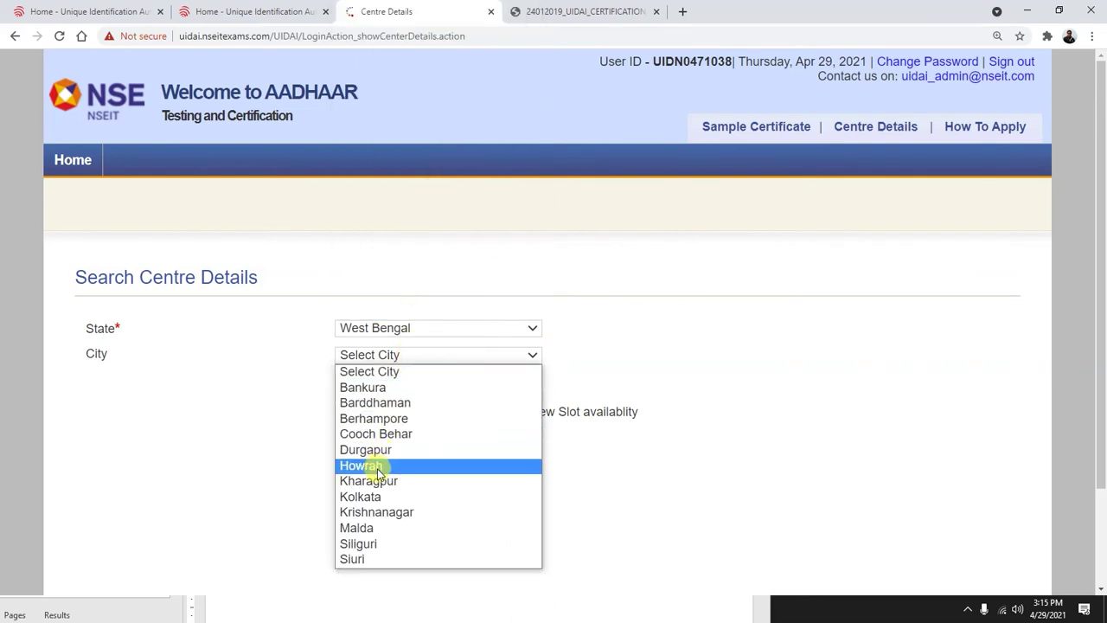
{"action": "left_click", "coordinate": [368, 496]}
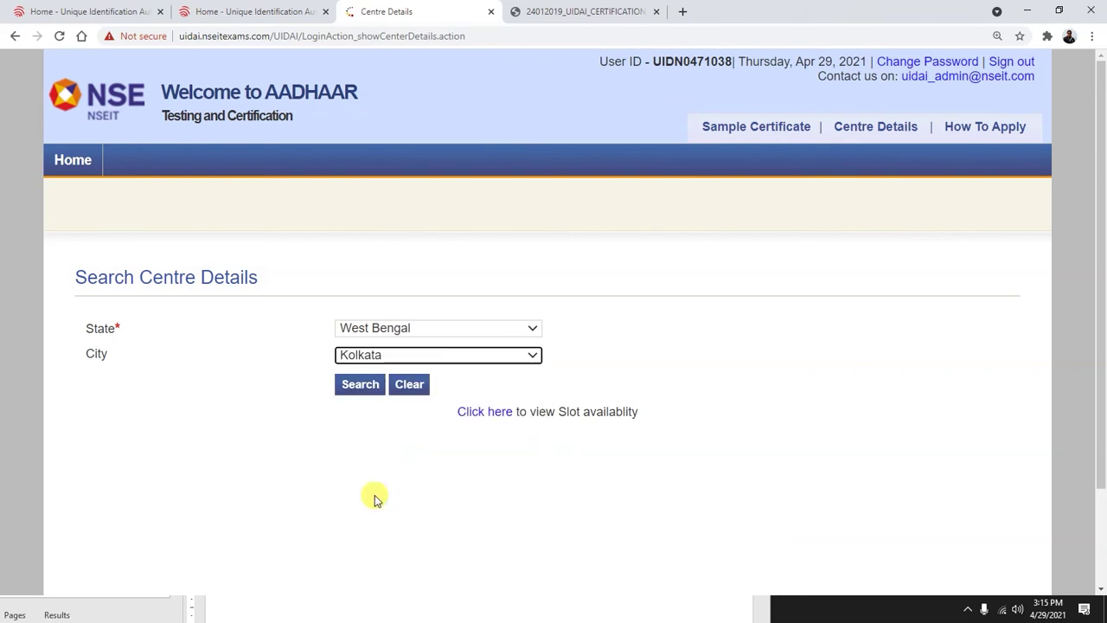
{"action": "left_click", "coordinate": [359, 391]}
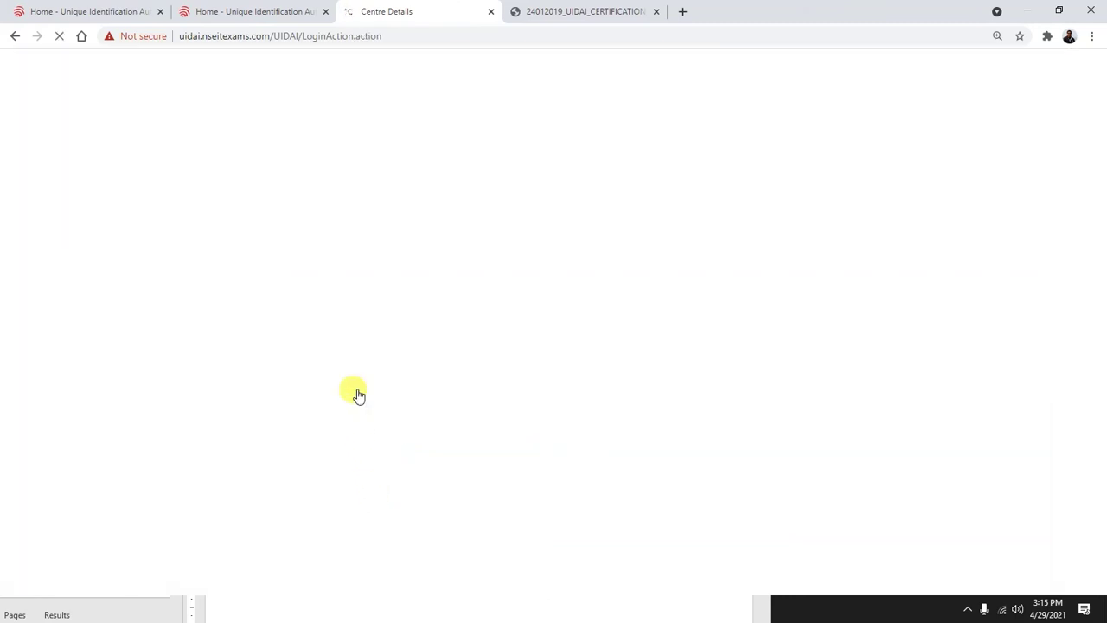
- Highlight centre NSEIT Limited - Kolkata NJ and its address, then view slot availability
{"action": "scroll", "coordinate": [359, 395], "scroll_direction": "down", "scroll_amount": 2}
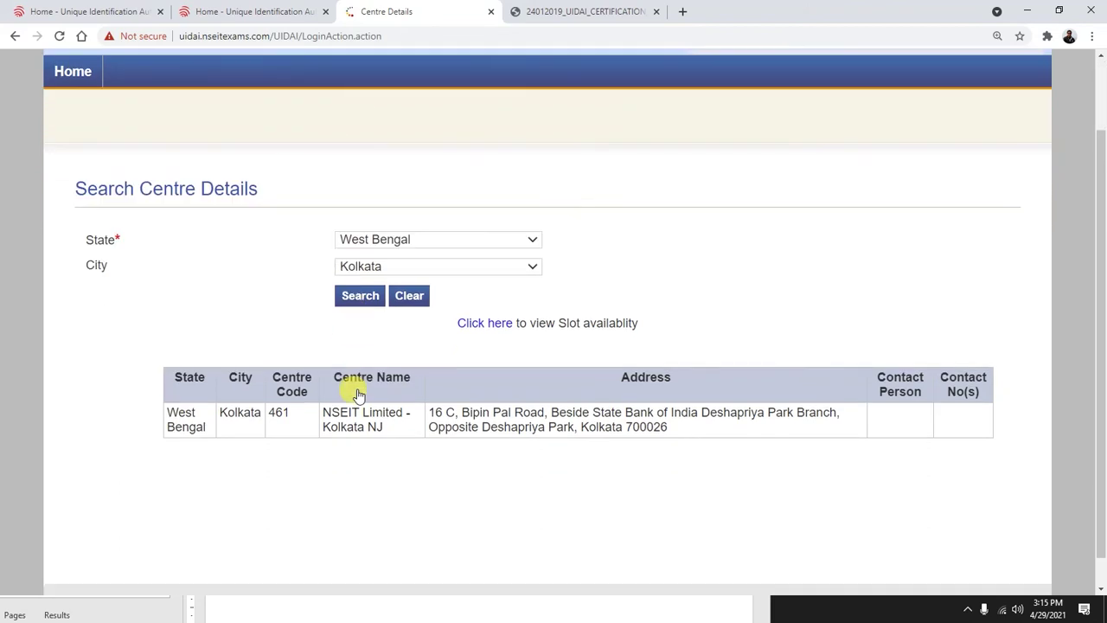
{"action": "left_click_drag", "start_coordinate": [327, 384], "coordinate": [723, 397]}
{"action": "left_click", "coordinate": [441, 380]}
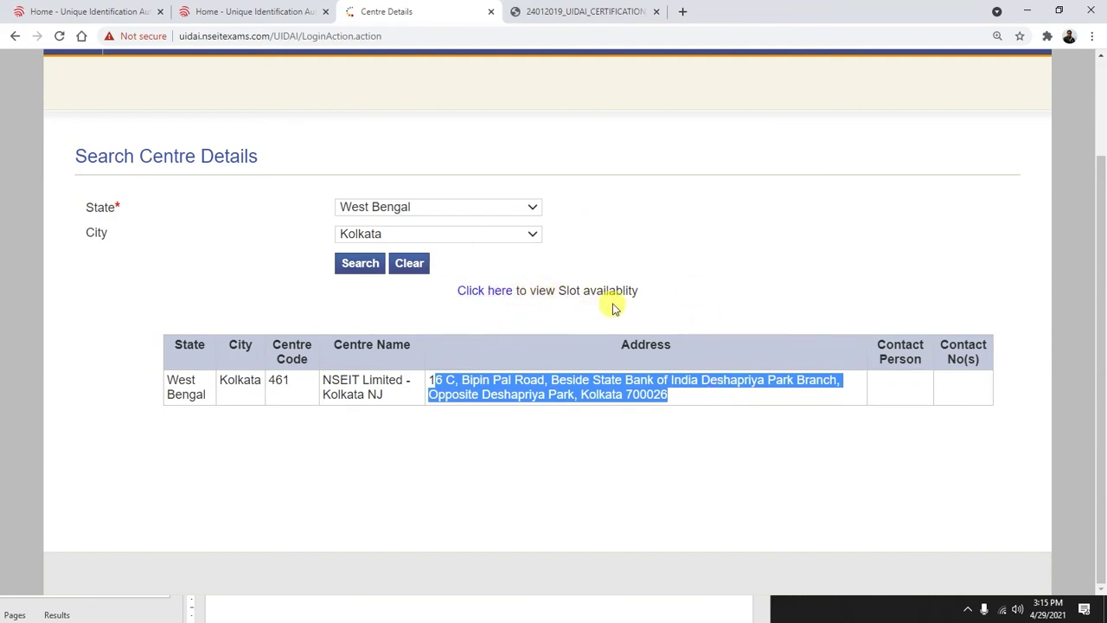
{"action": "left_click", "coordinate": [506, 299]}
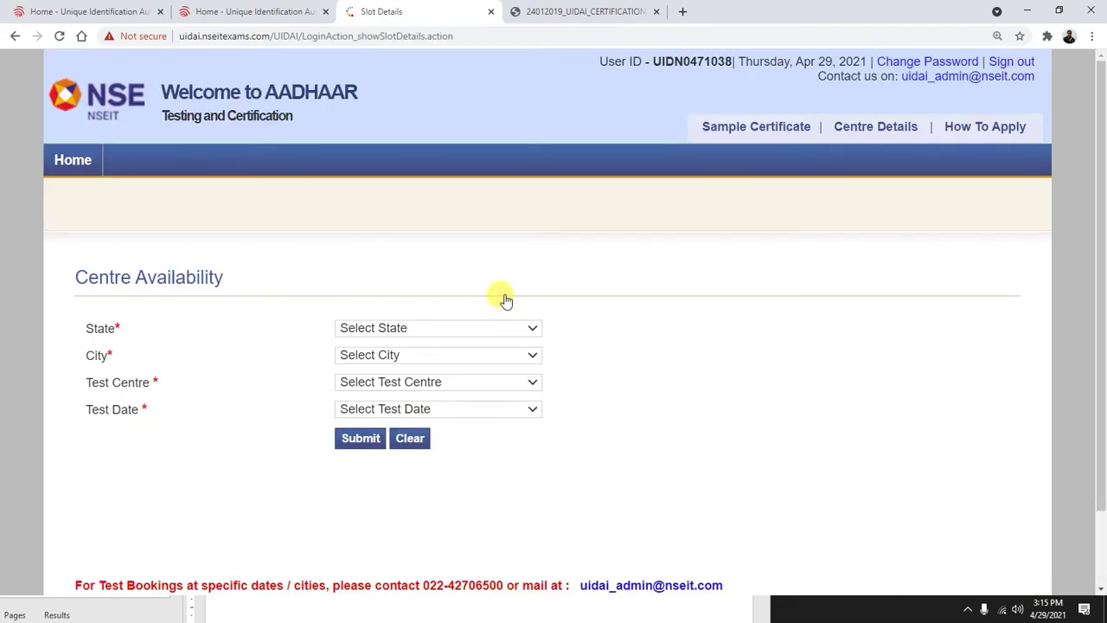
{"action": "scroll", "coordinate": [506, 299], "scroll_direction": "down", "scroll_amount": 1}
{"action": "left_click", "coordinate": [388, 239]}
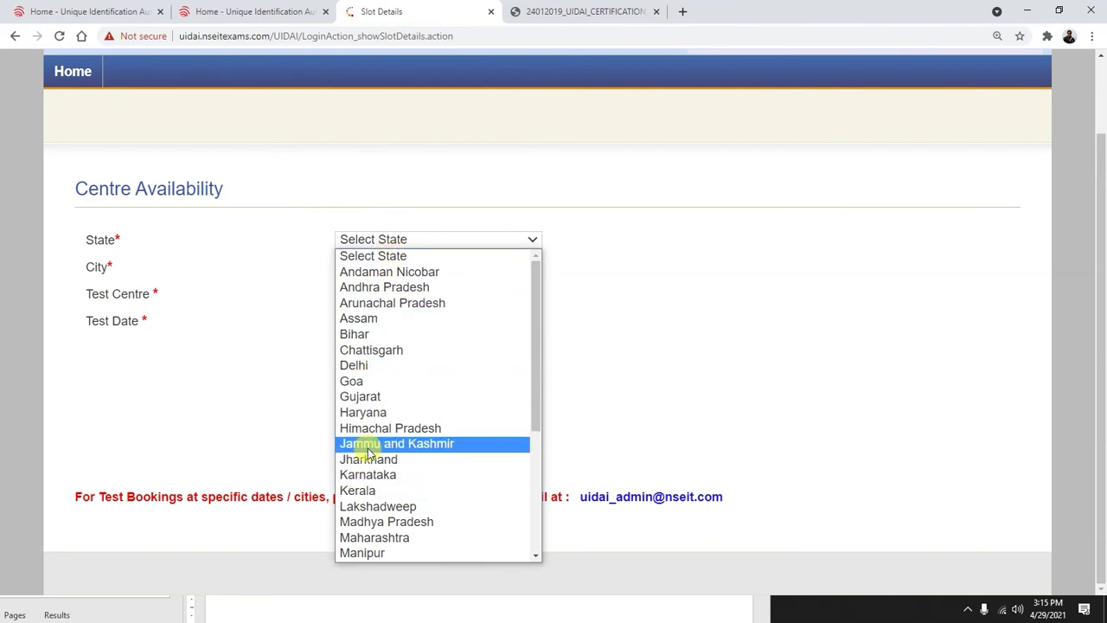
{"action": "scroll", "coordinate": [372, 458], "scroll_direction": "down", "scroll_amount": 3}
{"action": "scroll", "coordinate": [372, 465], "scroll_direction": "up", "scroll_amount": 5}
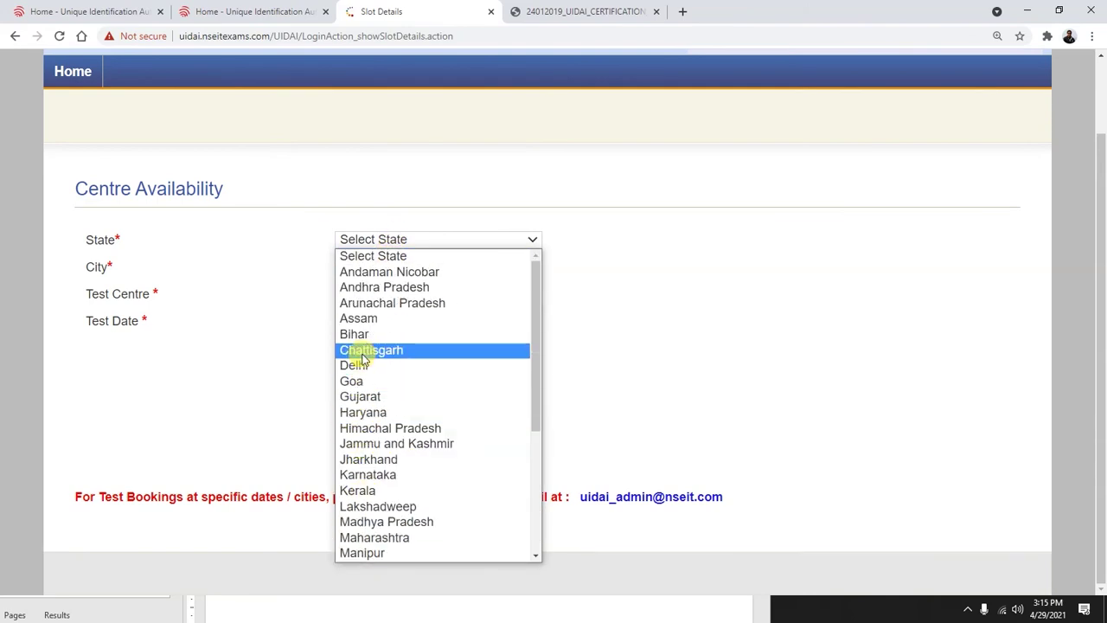
{"action": "scroll", "coordinate": [393, 495], "scroll_direction": "down", "scroll_amount": 5}
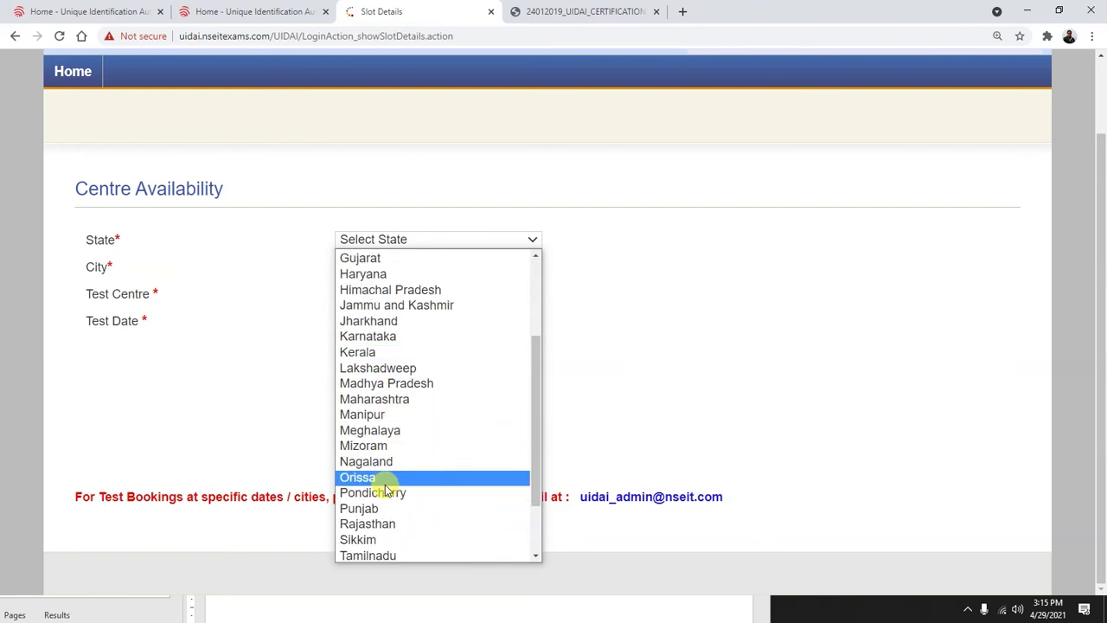
{"action": "key", "text": "k"}
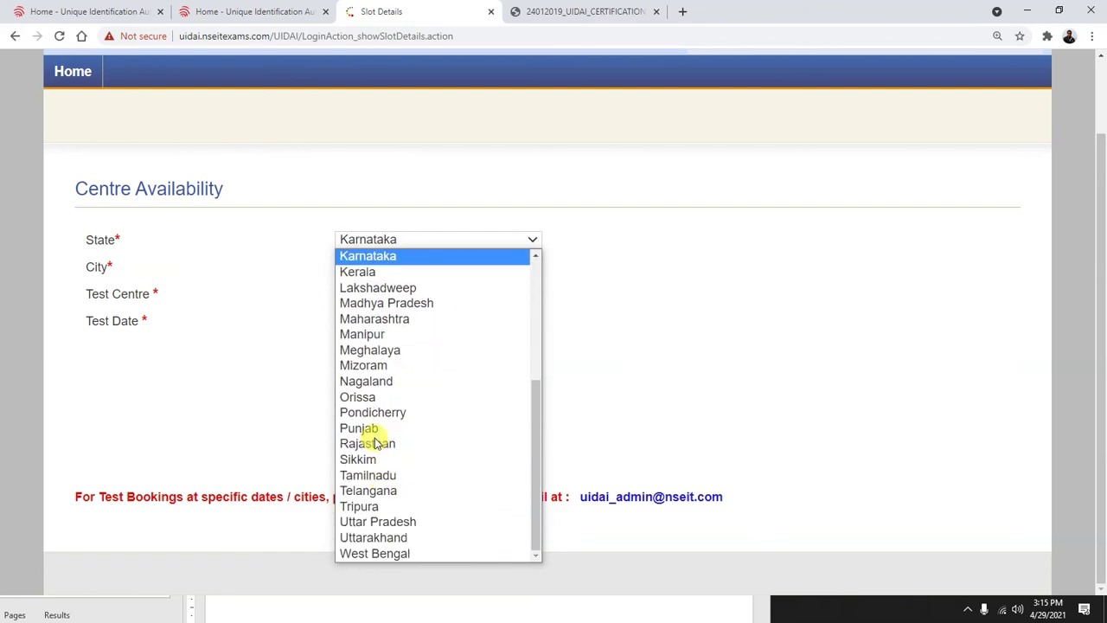
{"action": "left_click", "coordinate": [380, 554]}
{"action": "left_click", "coordinate": [361, 267]}
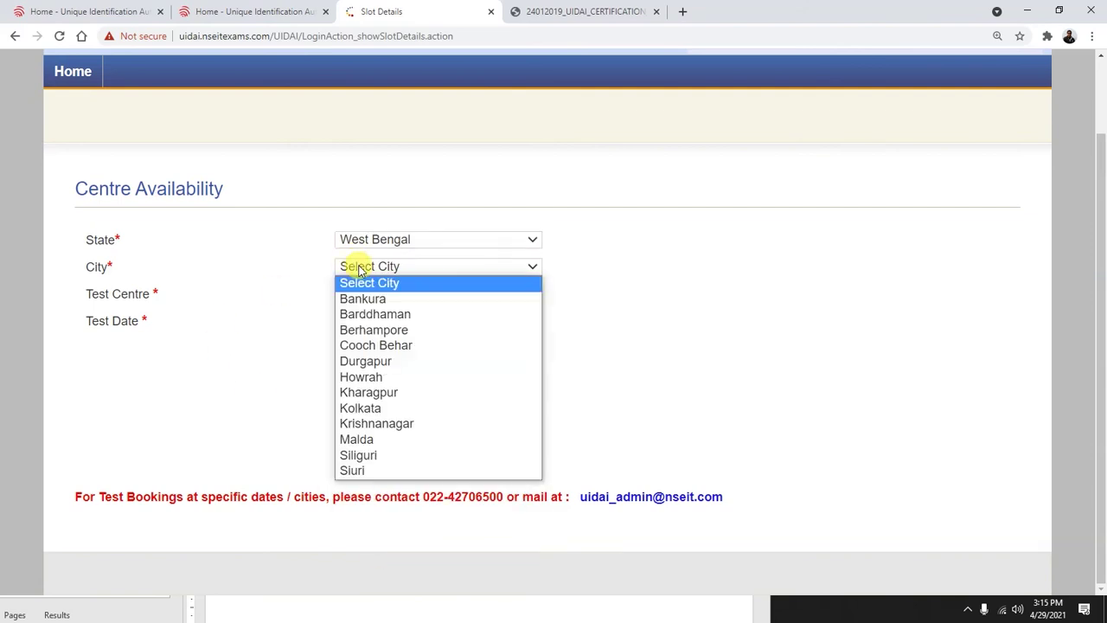
{"action": "left_click", "coordinate": [371, 407]}
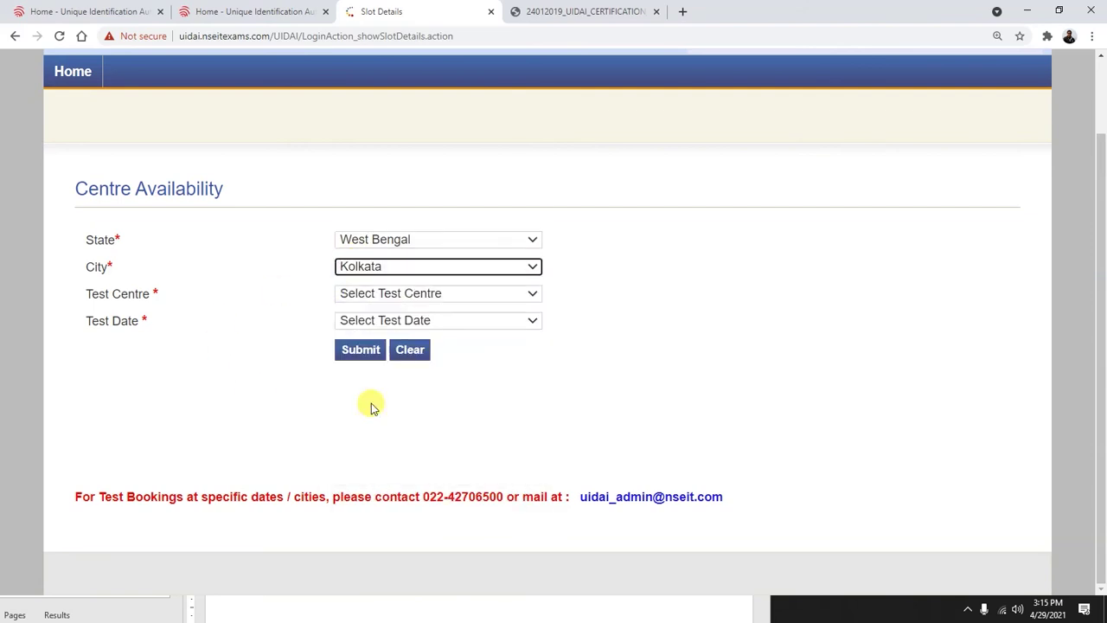
{"action": "left_click", "coordinate": [378, 296]}
{"action": "left_click", "coordinate": [378, 309]}
{"action": "left_click", "coordinate": [385, 322]}
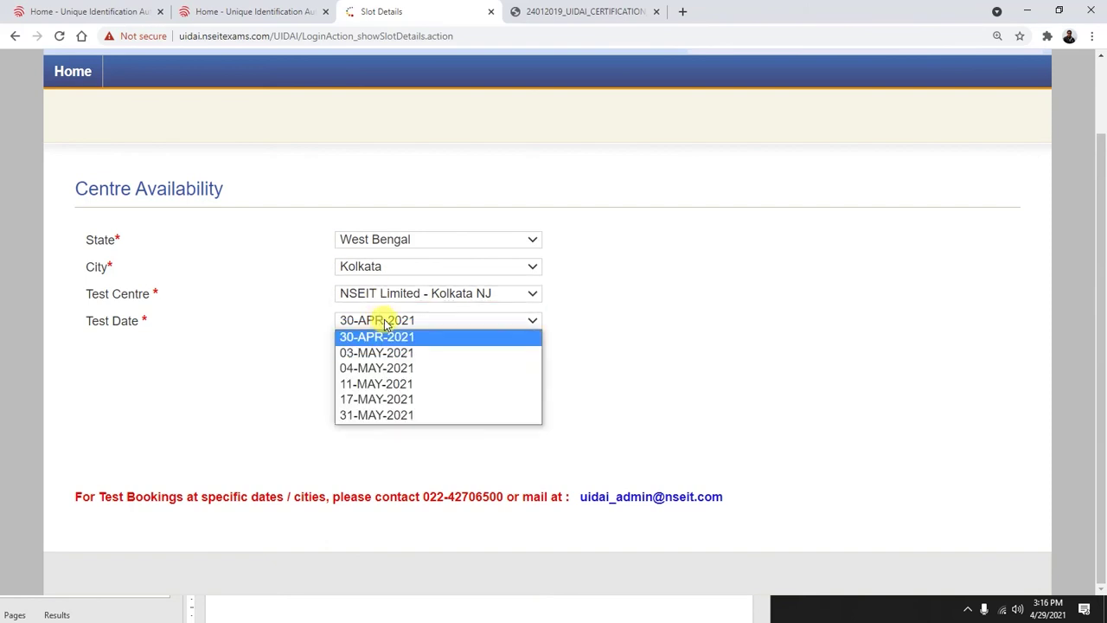
{"action": "left_click", "coordinate": [385, 321]}
{"action": "left_click", "coordinate": [370, 355]}
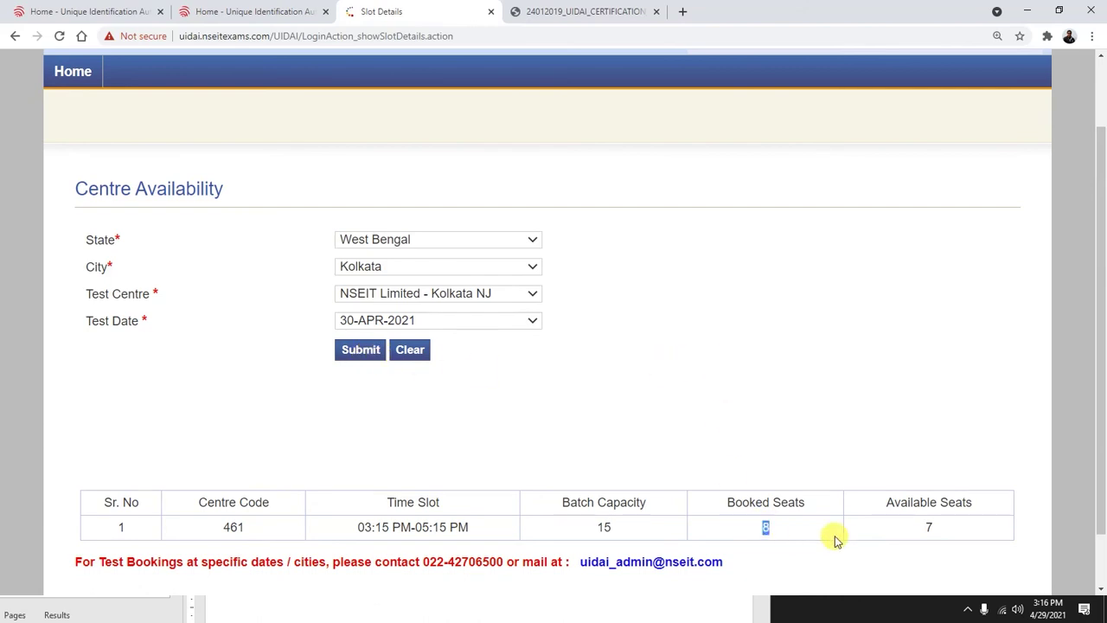
{"action": "left_click", "coordinate": [933, 532]}
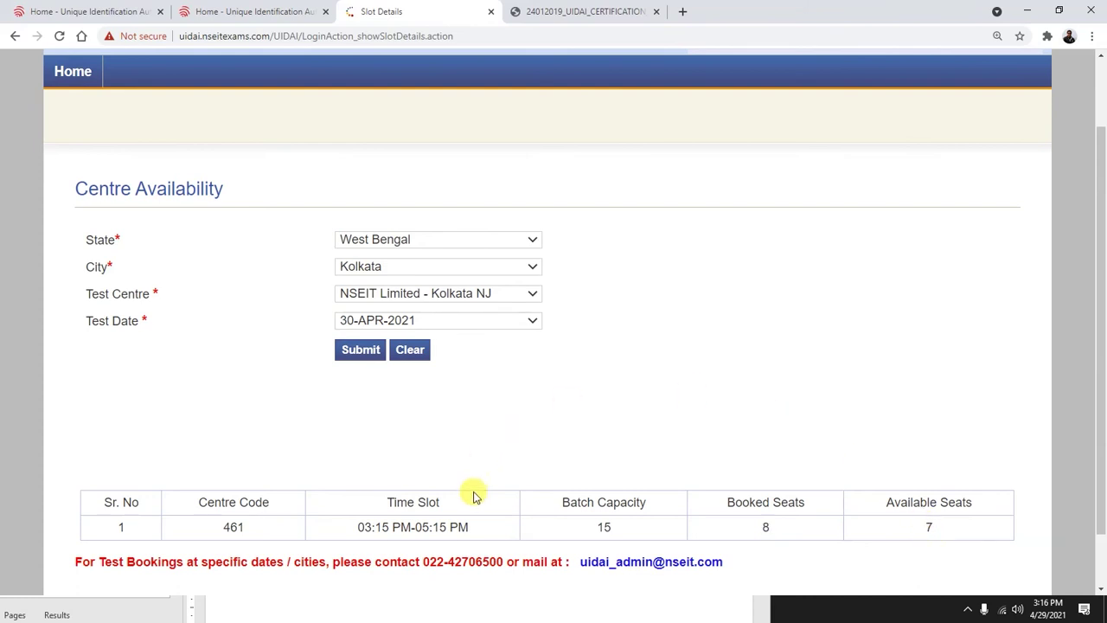
{"action": "left_click_drag", "start_coordinate": [368, 531], "coordinate": [384, 530]}
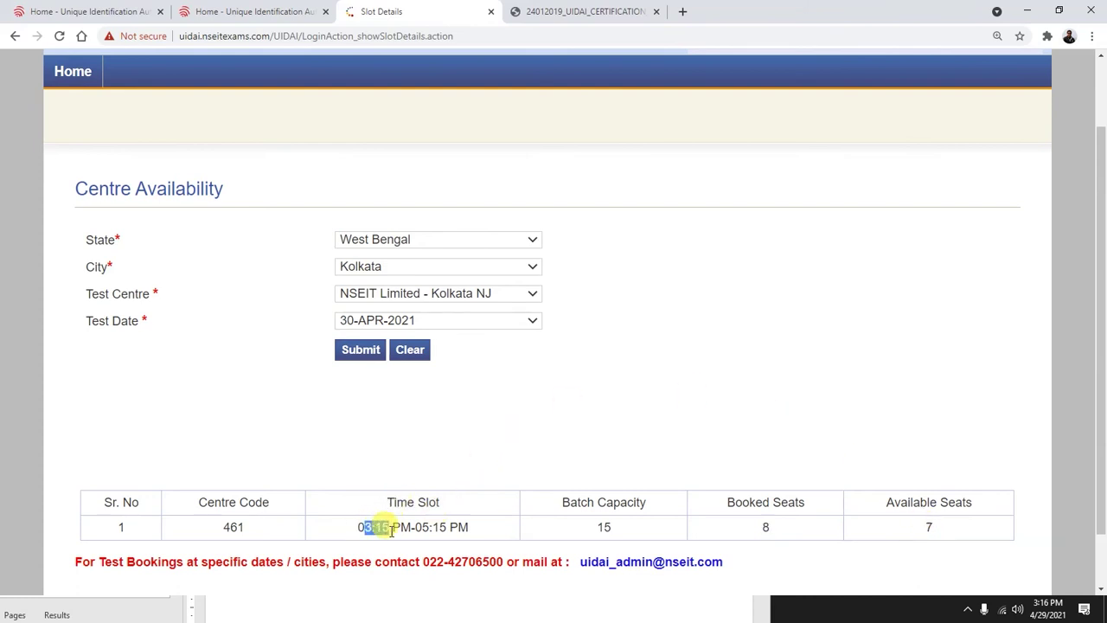
{"action": "left_click_drag", "start_coordinate": [487, 529], "coordinate": [357, 531]}
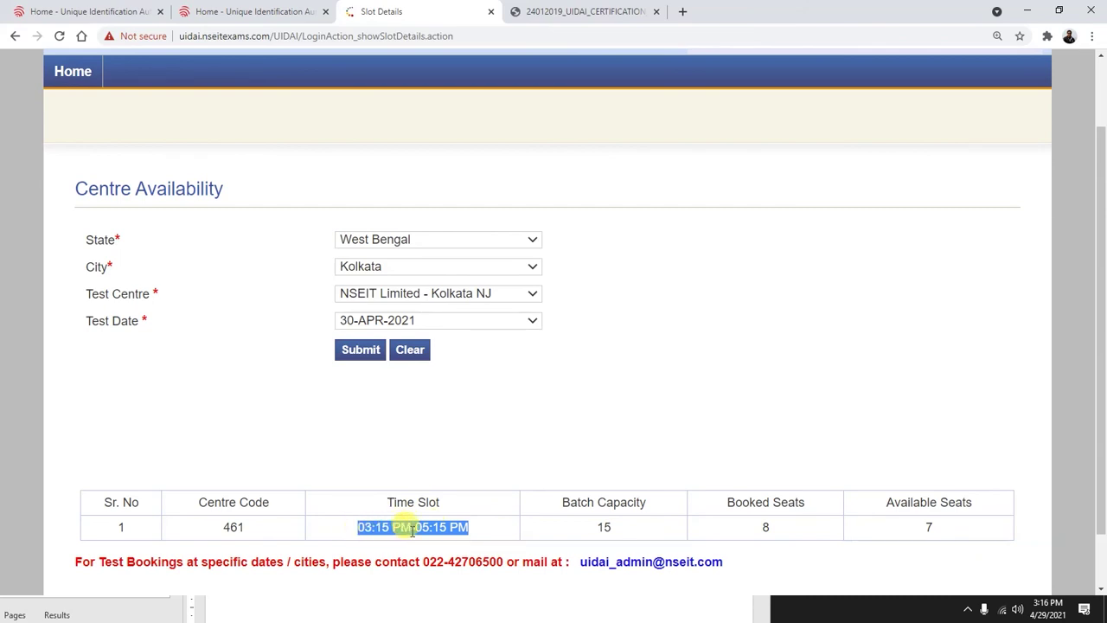
{"action": "left_click_drag", "start_coordinate": [250, 531], "coordinate": [223, 531]}
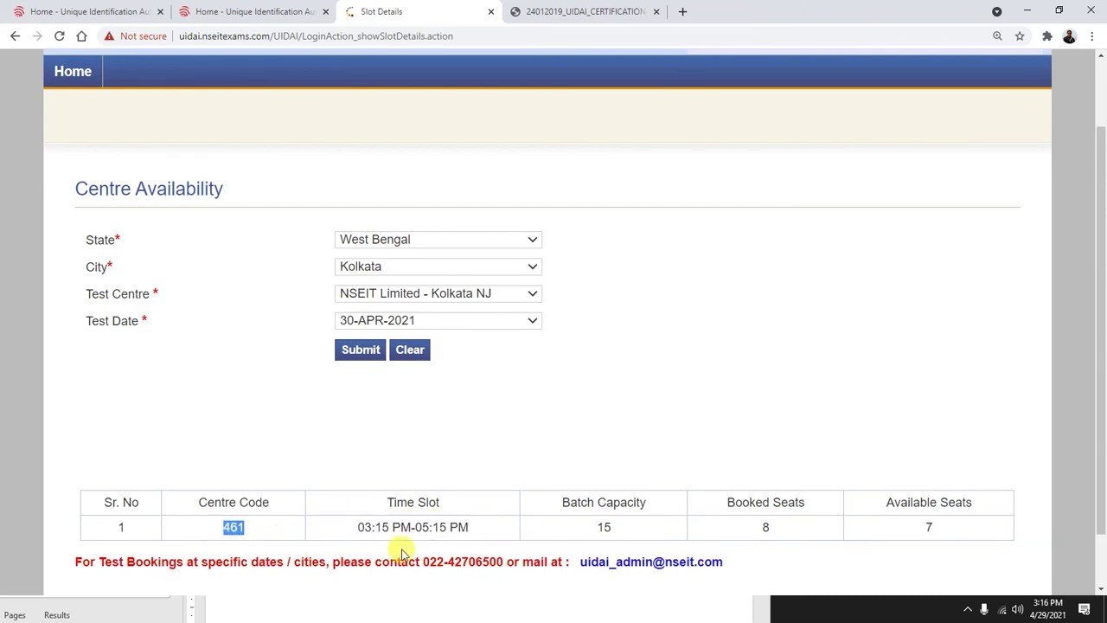
{"action": "scroll", "coordinate": [406, 551], "scroll_direction": "down", "scroll_amount": 1}
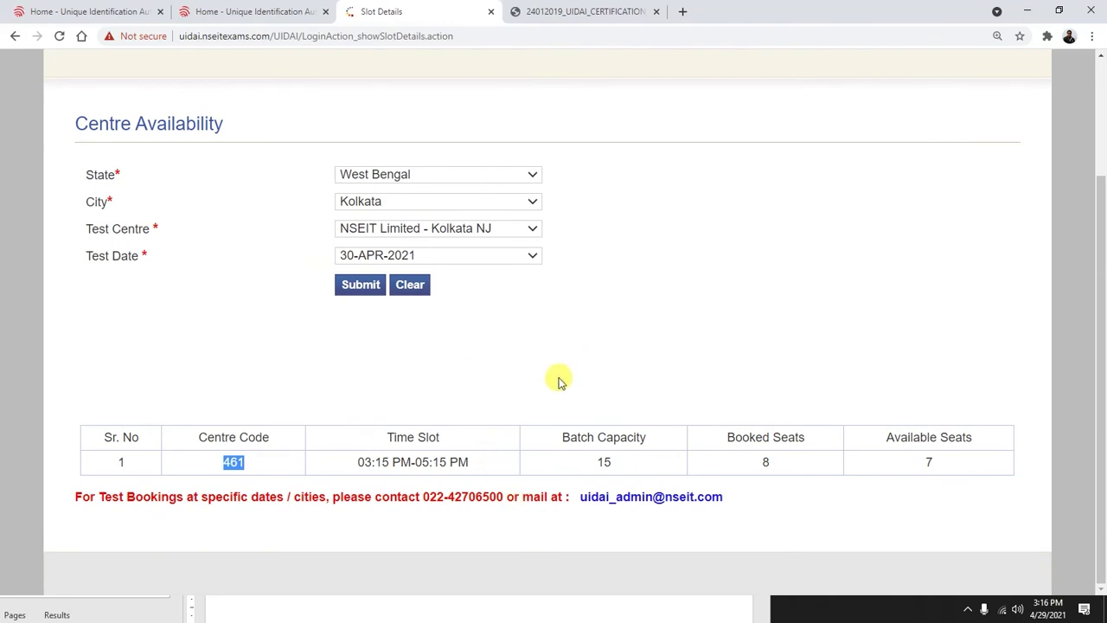
{"action": "scroll", "coordinate": [563, 378], "scroll_direction": "up", "scroll_amount": 3}
{"action": "scroll", "coordinate": [560, 379], "scroll_direction": "down", "scroll_amount": 3}
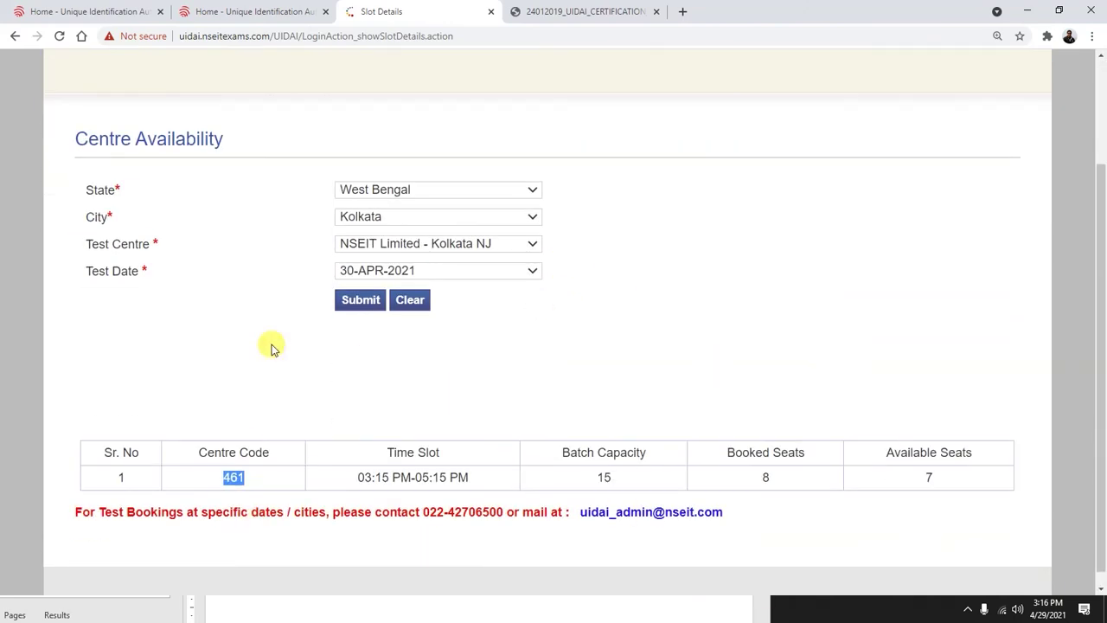
{"action": "scroll", "coordinate": [654, 477], "scroll_direction": "up", "scroll_amount": 3}
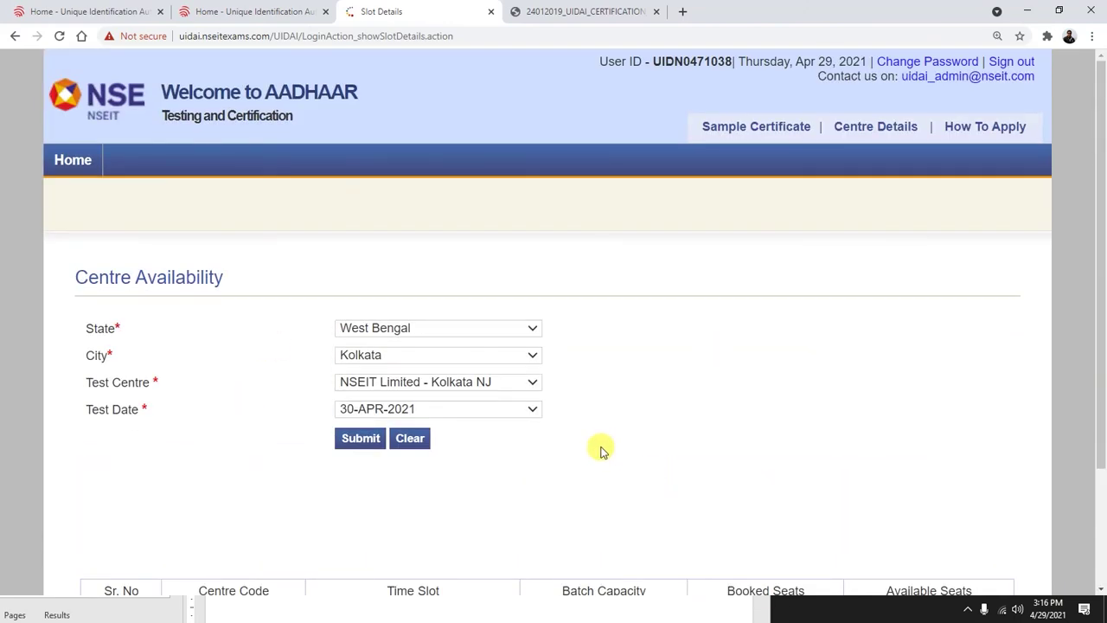
- From Home, tick the registration-instructions agreement and continue to the Application Form
{"action": "left_click", "coordinate": [72, 160]}
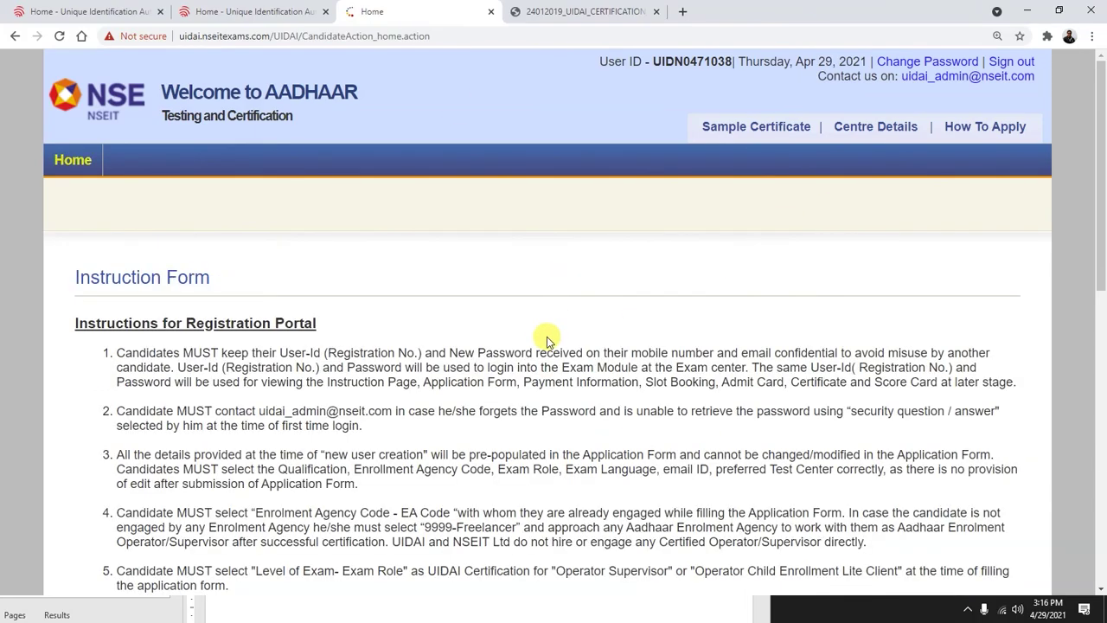
{"action": "scroll", "coordinate": [546, 333], "scroll_direction": "down", "scroll_amount": 10}
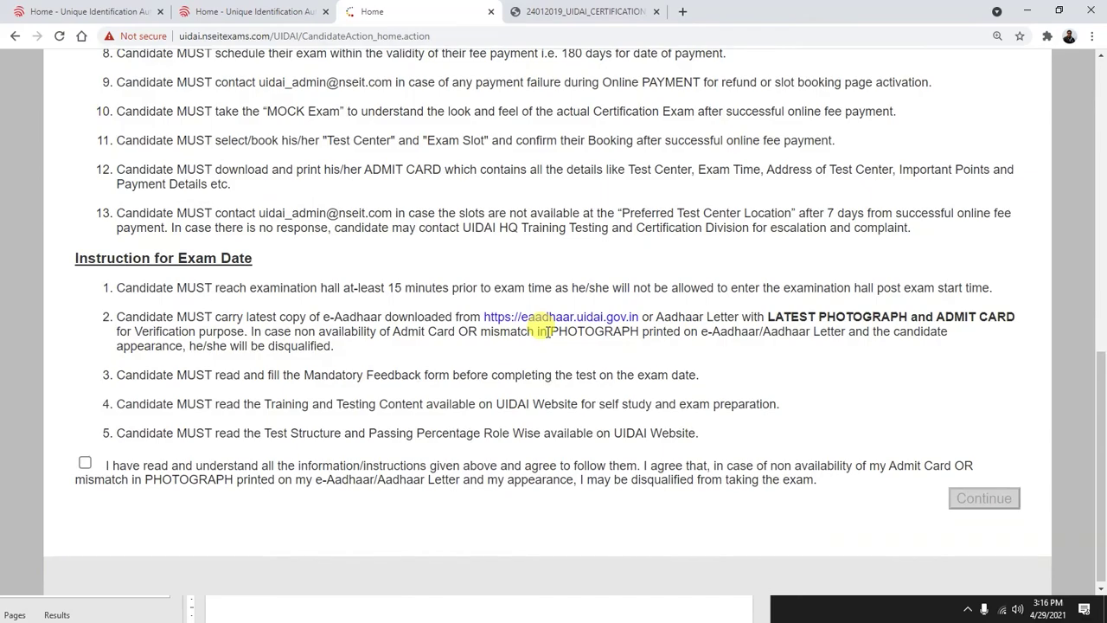
{"action": "left_click", "coordinate": [85, 463]}
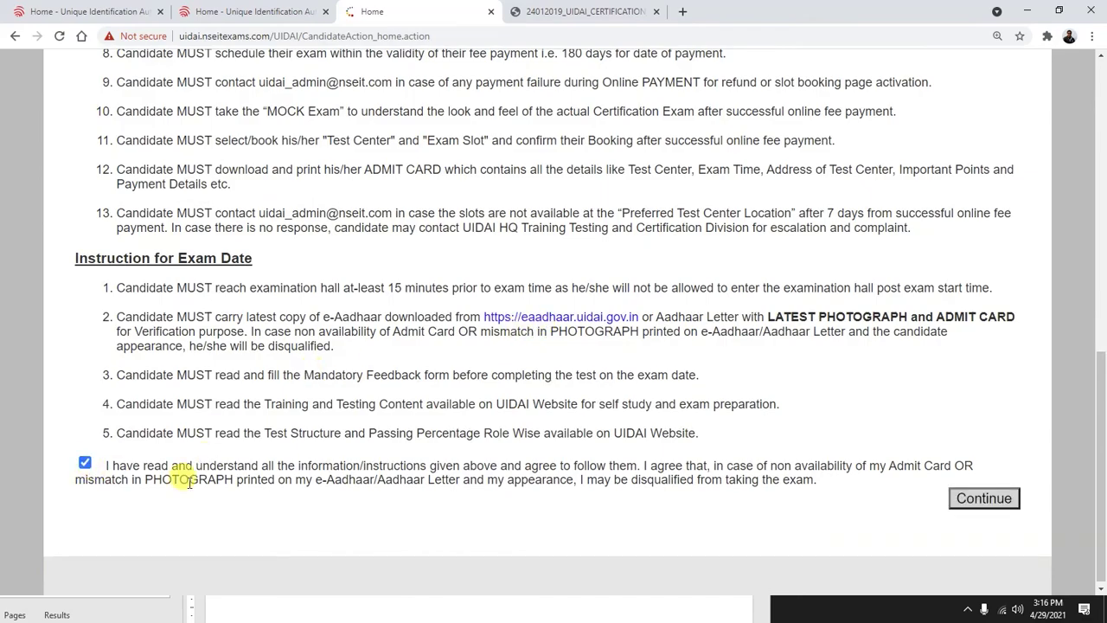
{"action": "scroll", "coordinate": [452, 306], "scroll_direction": "up", "scroll_amount": 5}
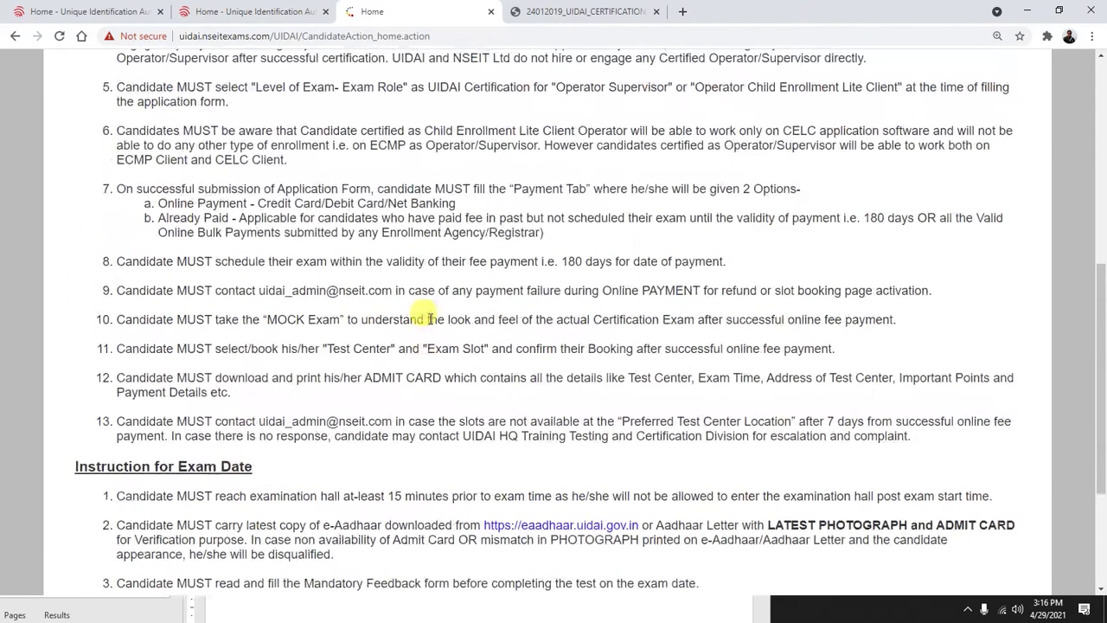
{"action": "scroll", "coordinate": [430, 319], "scroll_direction": "down", "scroll_amount": 5}
{"action": "left_click", "coordinate": [976, 497]}
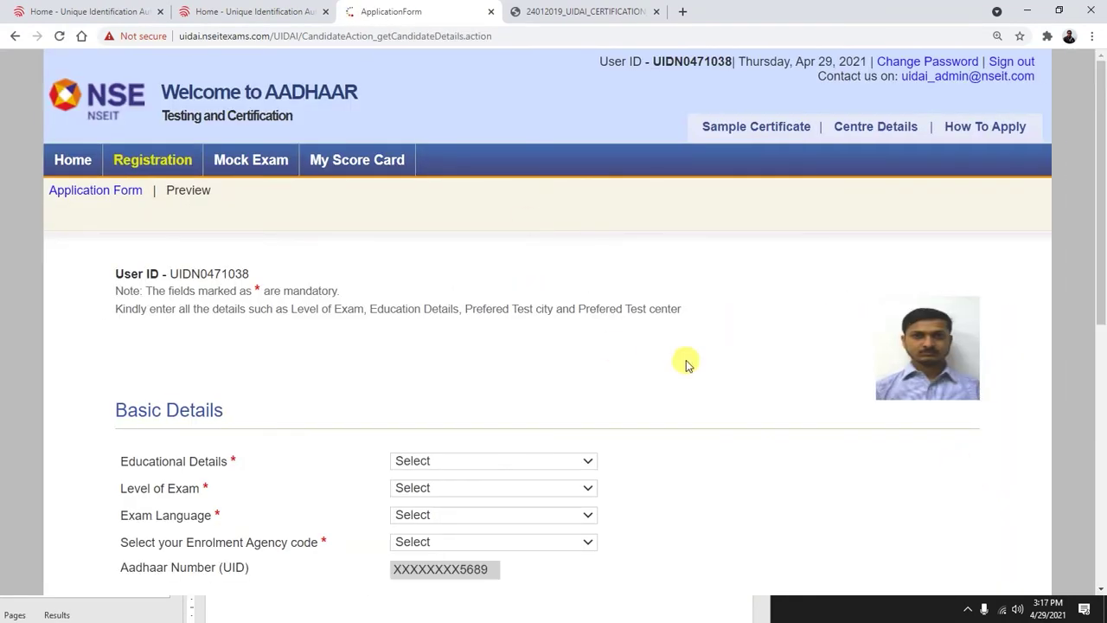
- Set Educational Qualification to Graduate and exam level to UIDAI Certification for Operator/Supervisor
{"action": "scroll", "coordinate": [685, 365], "scroll_direction": "down", "scroll_amount": 6}
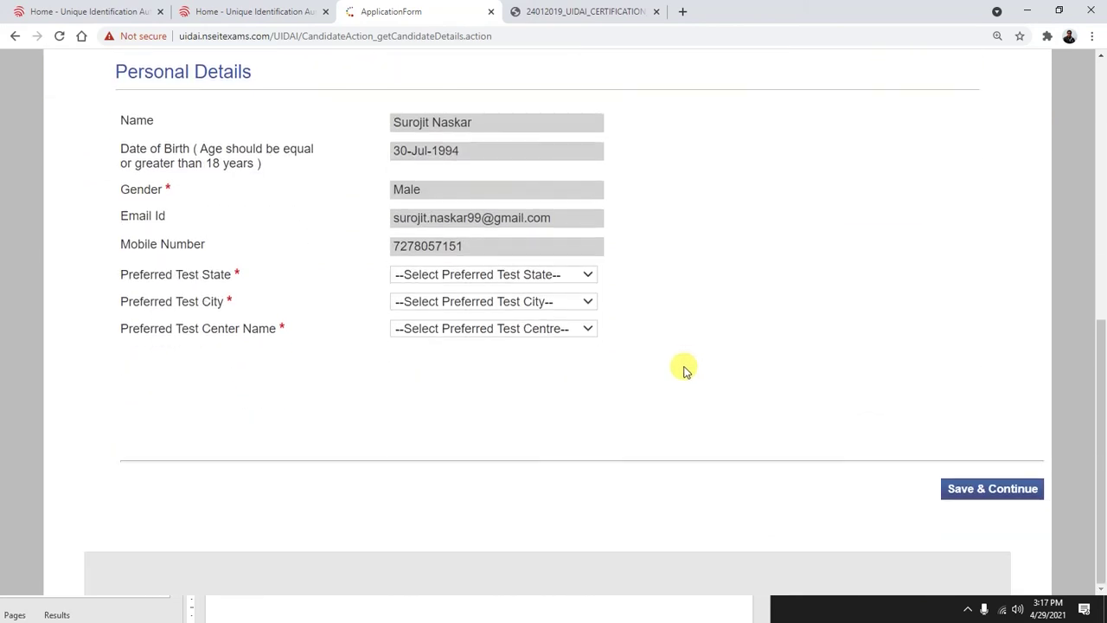
{"action": "scroll", "coordinate": [686, 373], "scroll_direction": "up", "scroll_amount": 5}
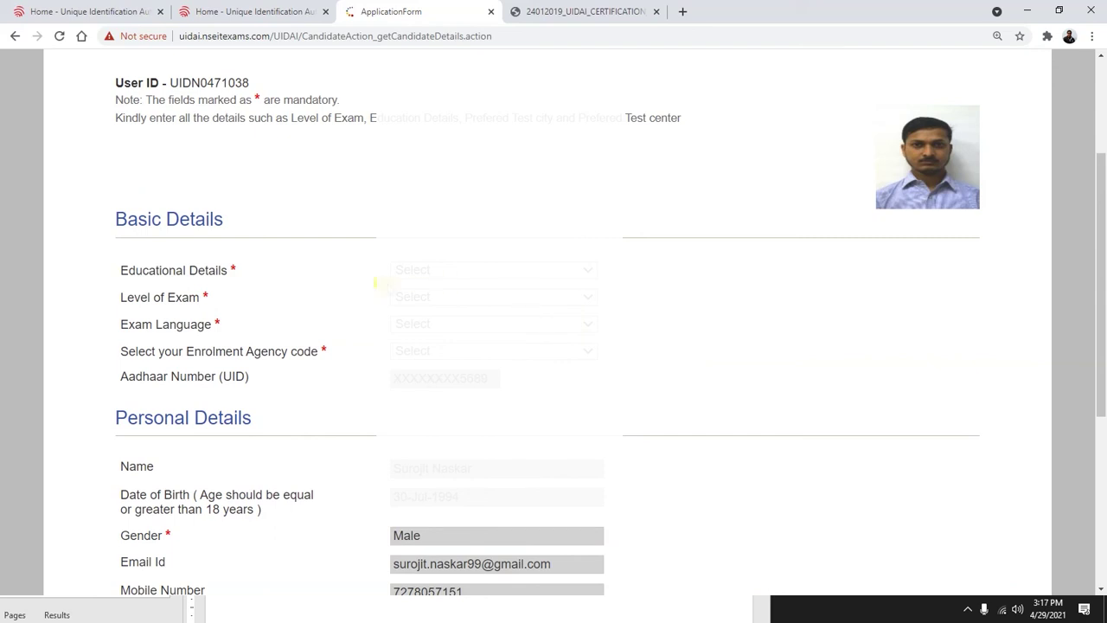
{"action": "scroll", "coordinate": [536, 285], "scroll_direction": "down", "scroll_amount": 1}
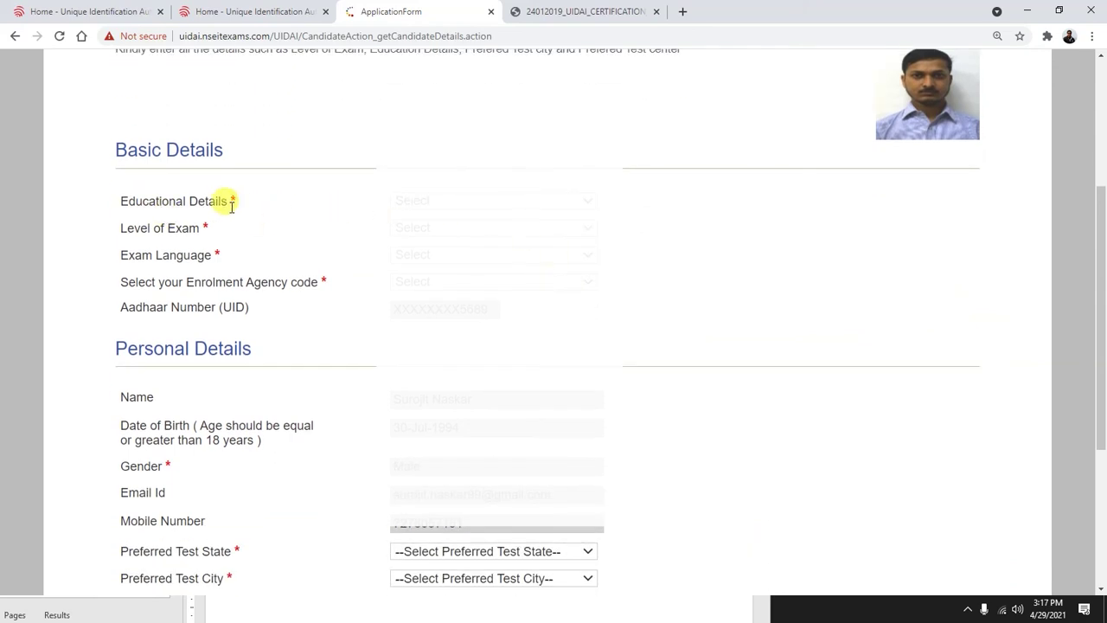
{"action": "left_click", "coordinate": [460, 201]}
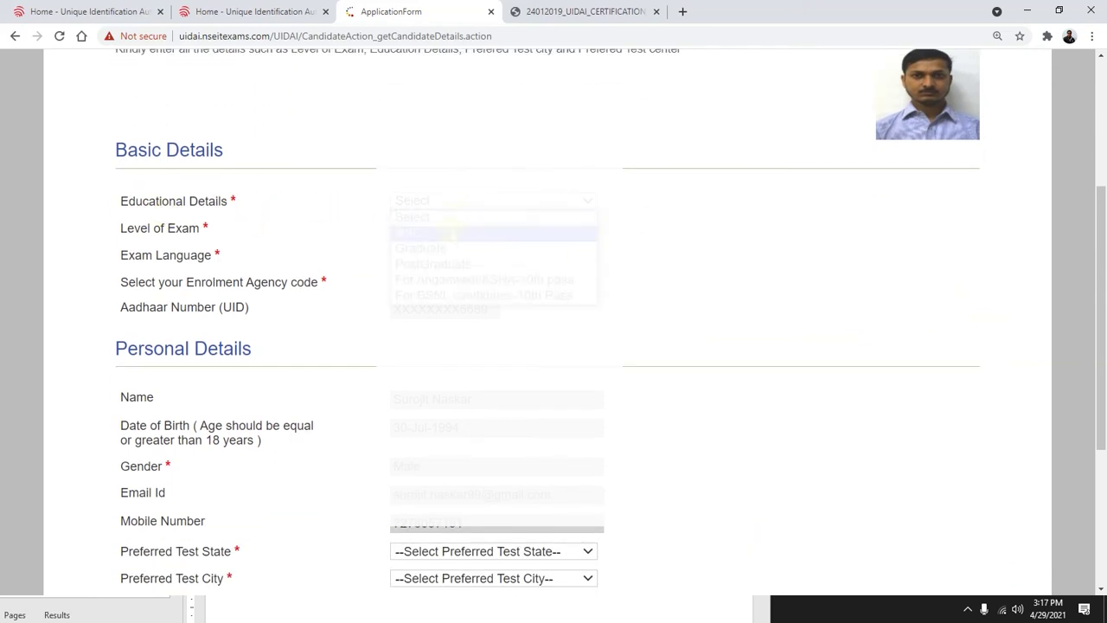
{"action": "left_click", "coordinate": [444, 247]}
{"action": "left_click", "coordinate": [437, 227]}
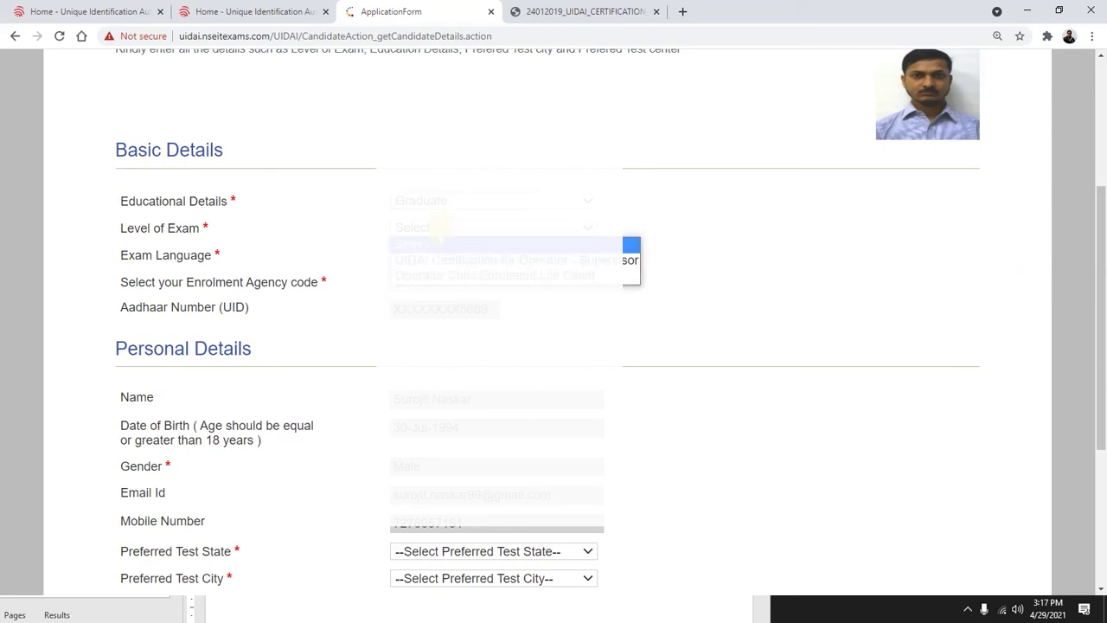
{"action": "key", "text": "Down"}
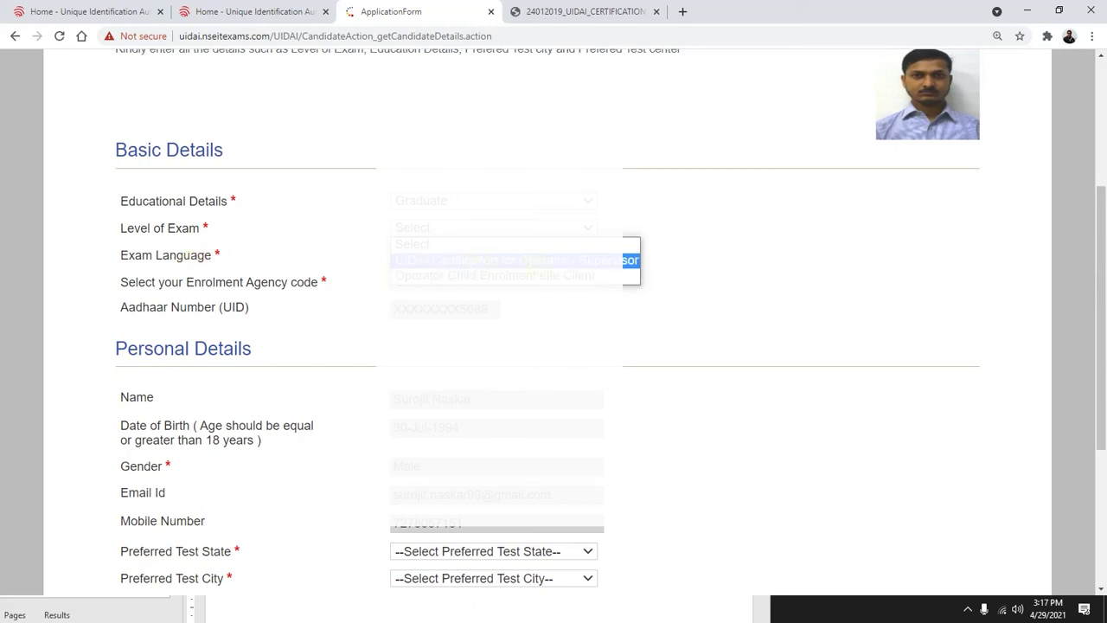
{"action": "left_click", "coordinate": [541, 260]}
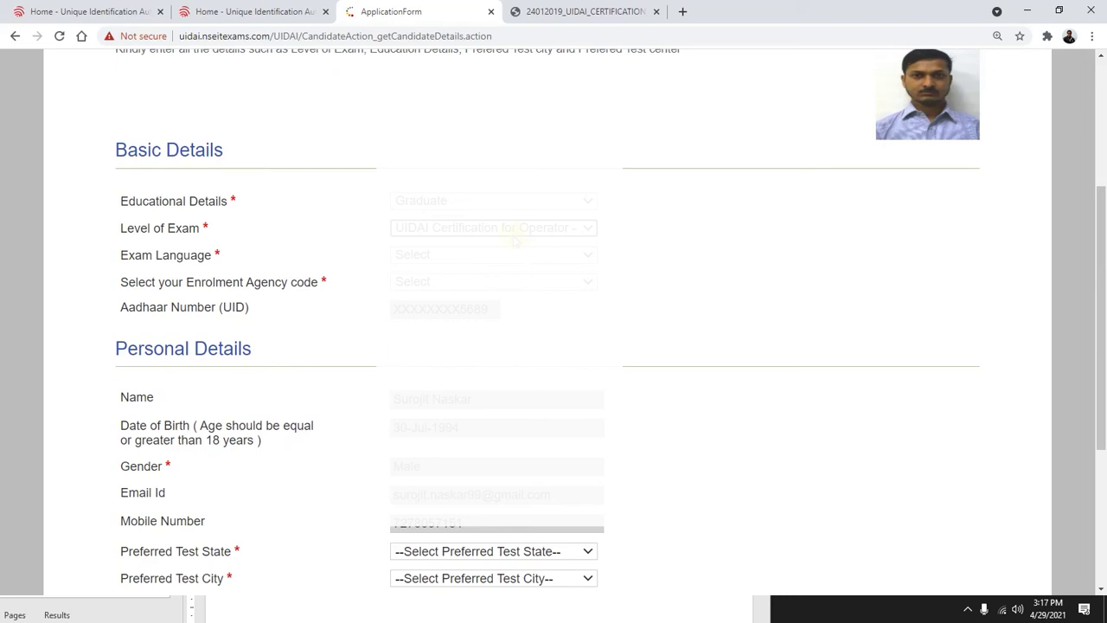
- Choose English as exam language and pick an Enrolment Agency code
{"action": "left_click", "coordinate": [430, 253]}
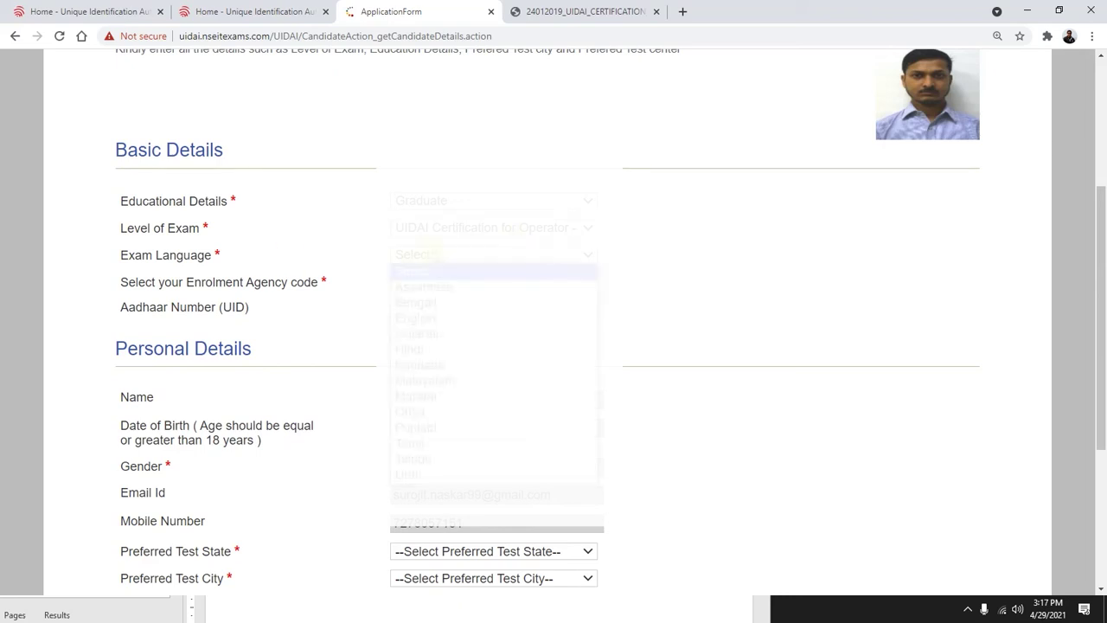
{"action": "left_click", "coordinate": [417, 317]}
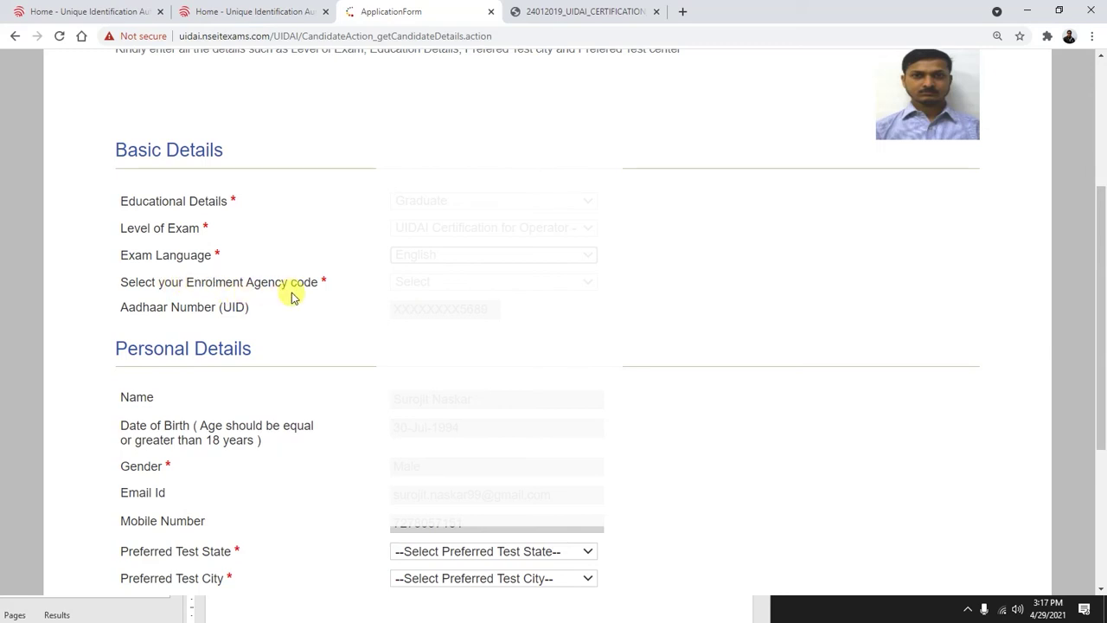
{"action": "left_click", "coordinate": [413, 281]}
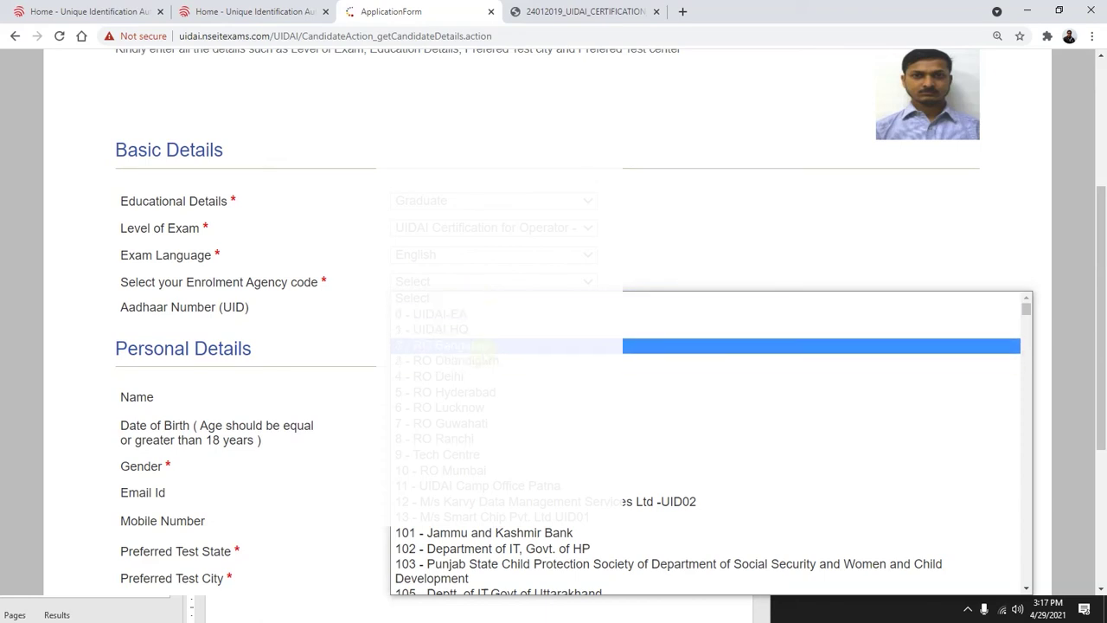
{"action": "scroll", "coordinate": [482, 358], "scroll_direction": "down", "scroll_amount": 3}
{"action": "scroll", "coordinate": [484, 360], "scroll_direction": "down", "scroll_amount": 3}
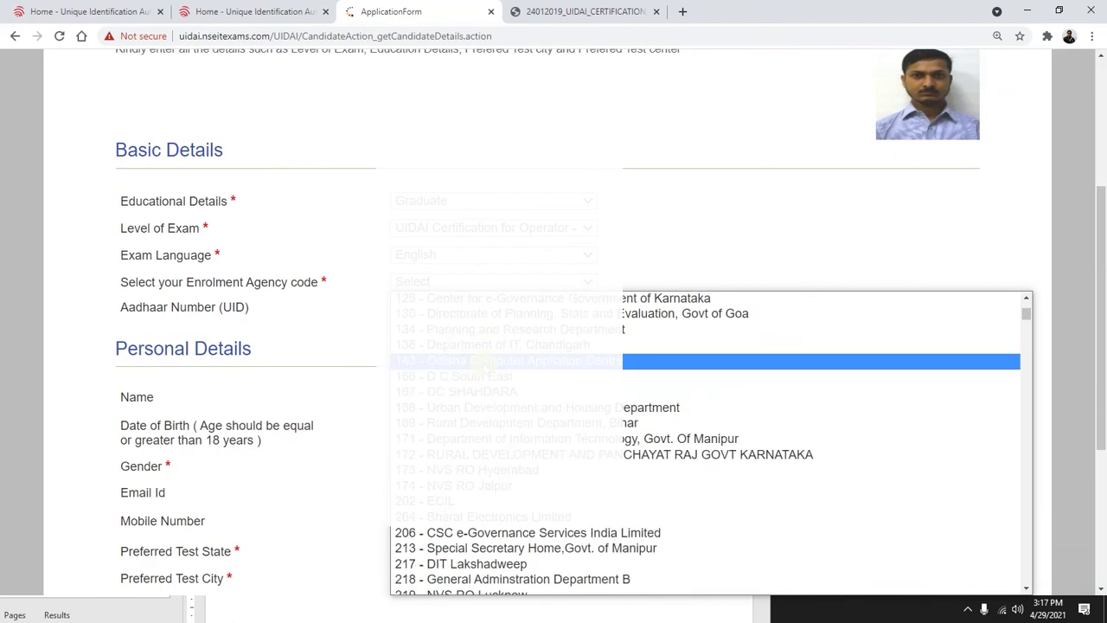
{"action": "left_click", "coordinate": [518, 360]}
{"action": "scroll", "coordinate": [386, 349], "scroll_direction": "down", "scroll_amount": 3}
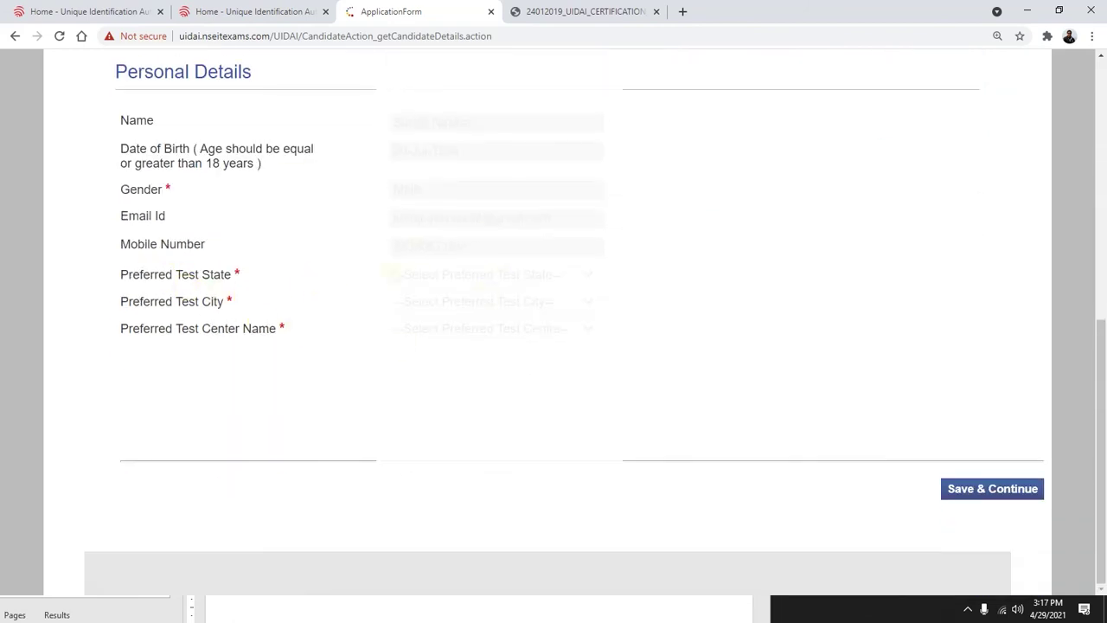
- Pick Preferred Test State West Bengal, City Kolkata and Center NSEIT Limited - Kolkata NJ
{"action": "left_click", "coordinate": [443, 275]}
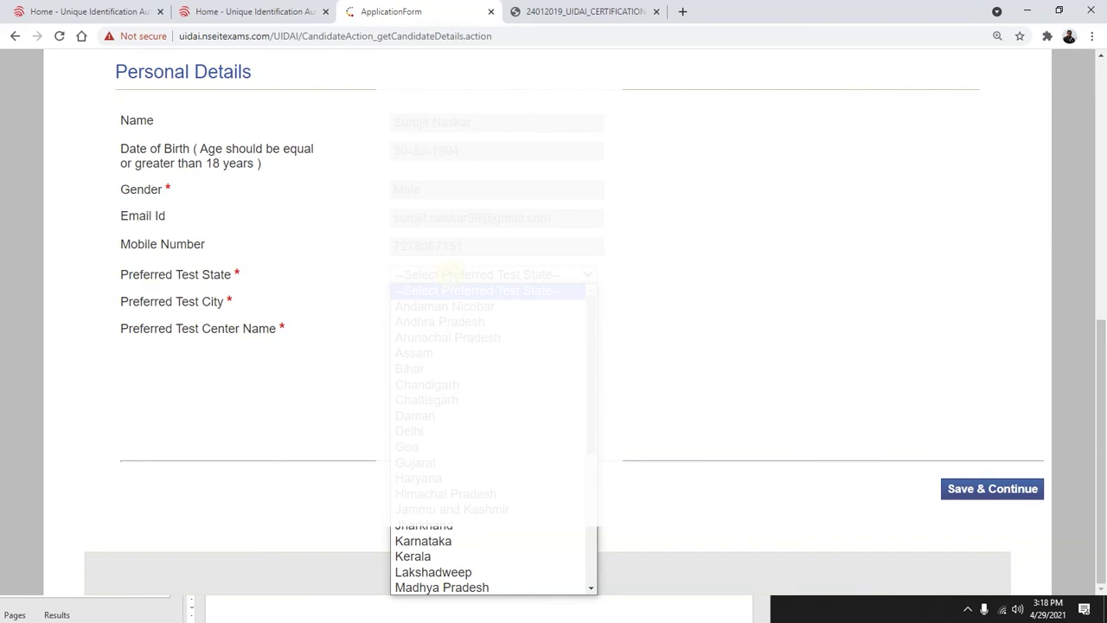
{"action": "left_click", "coordinate": [450, 275]}
{"action": "left_click", "coordinate": [450, 275]}
{"action": "scroll", "coordinate": [469, 553], "scroll_direction": "down", "scroll_amount": 5}
{"action": "left_click", "coordinate": [448, 587]}
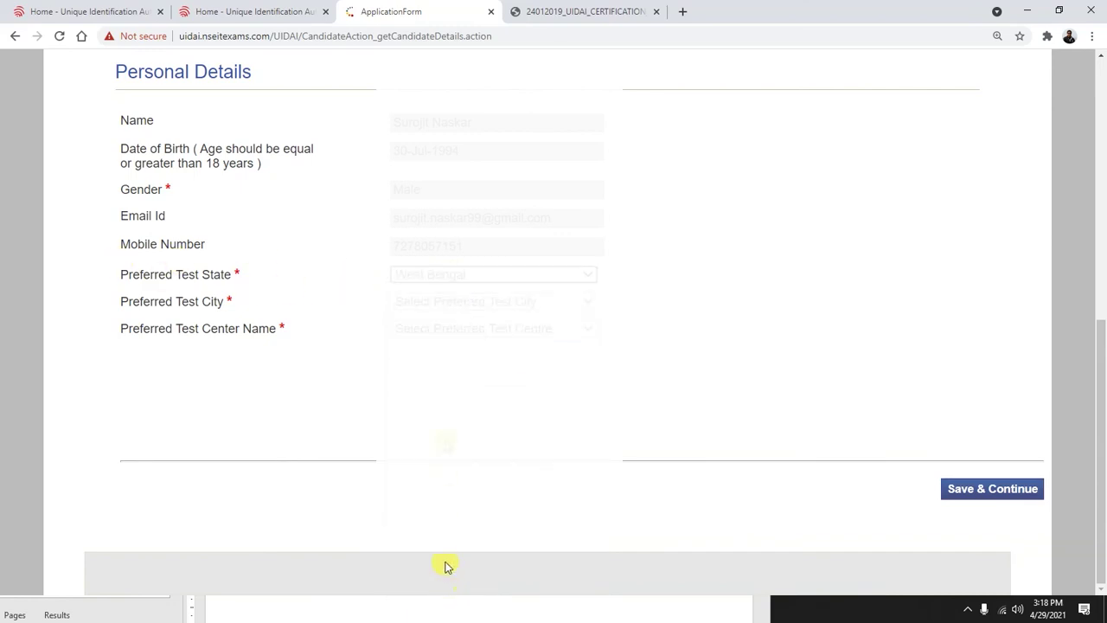
{"action": "left_click", "coordinate": [426, 302]}
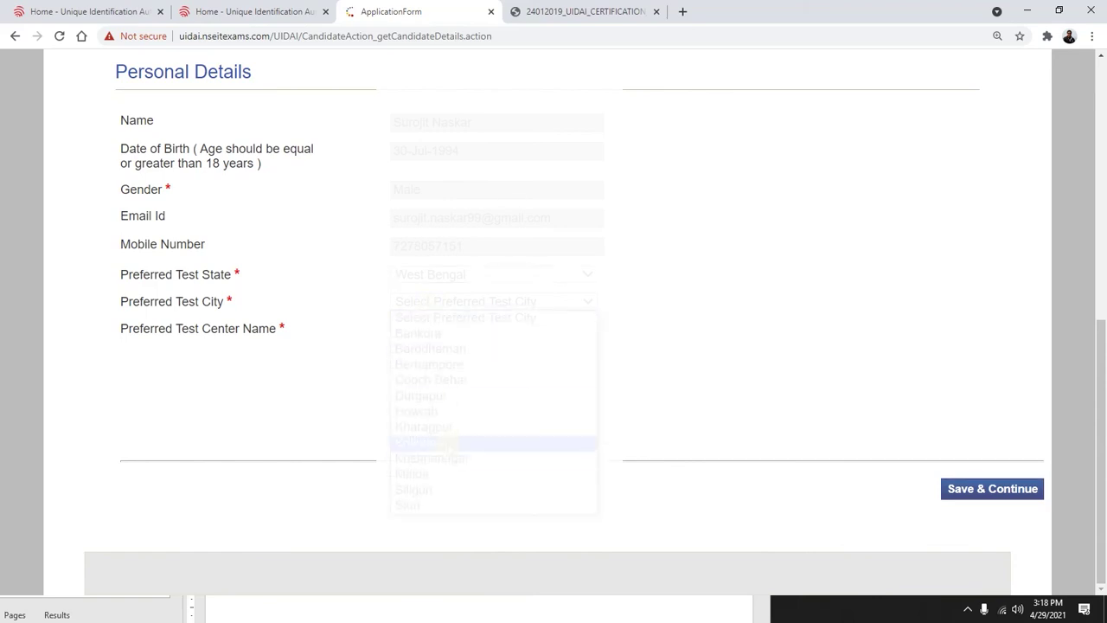
{"action": "left_click", "coordinate": [423, 442]}
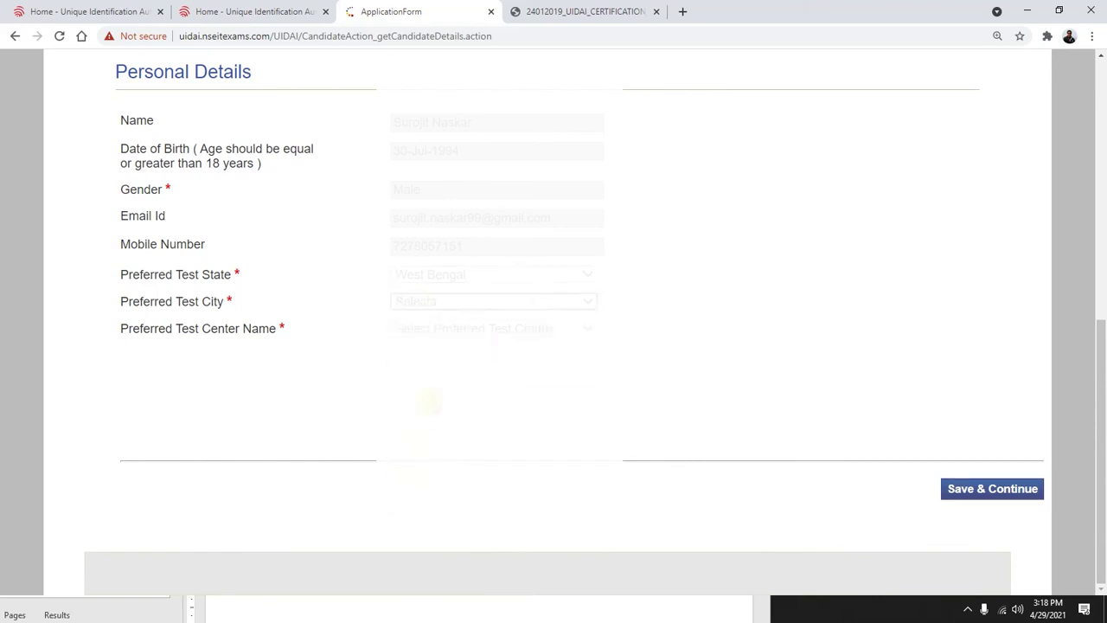
{"action": "left_click", "coordinate": [430, 333]}
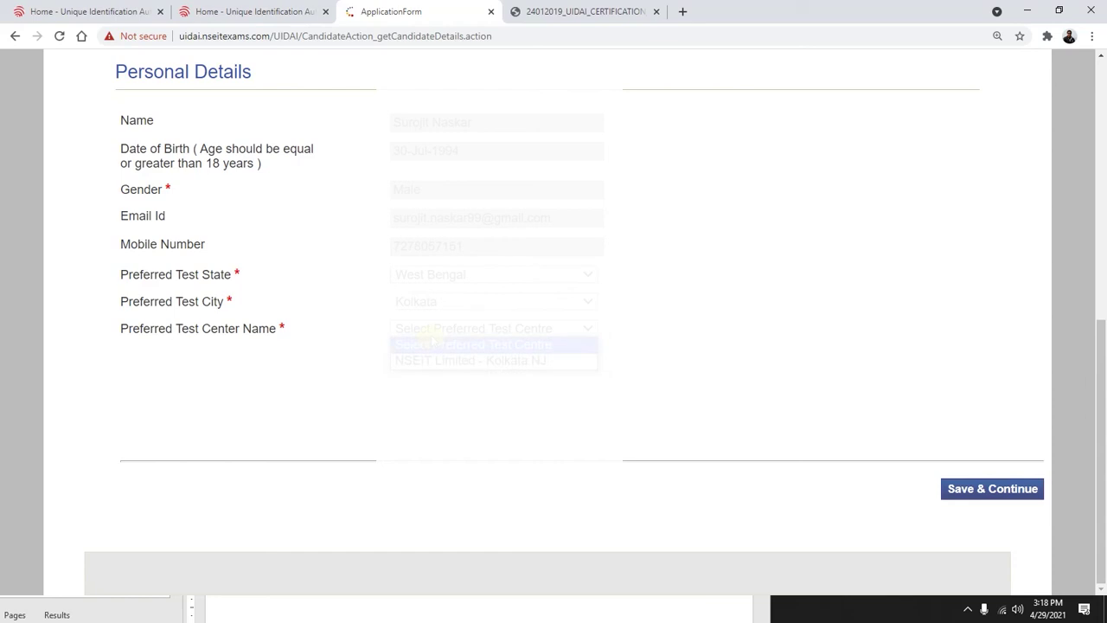
{"action": "left_click", "coordinate": [458, 361]}
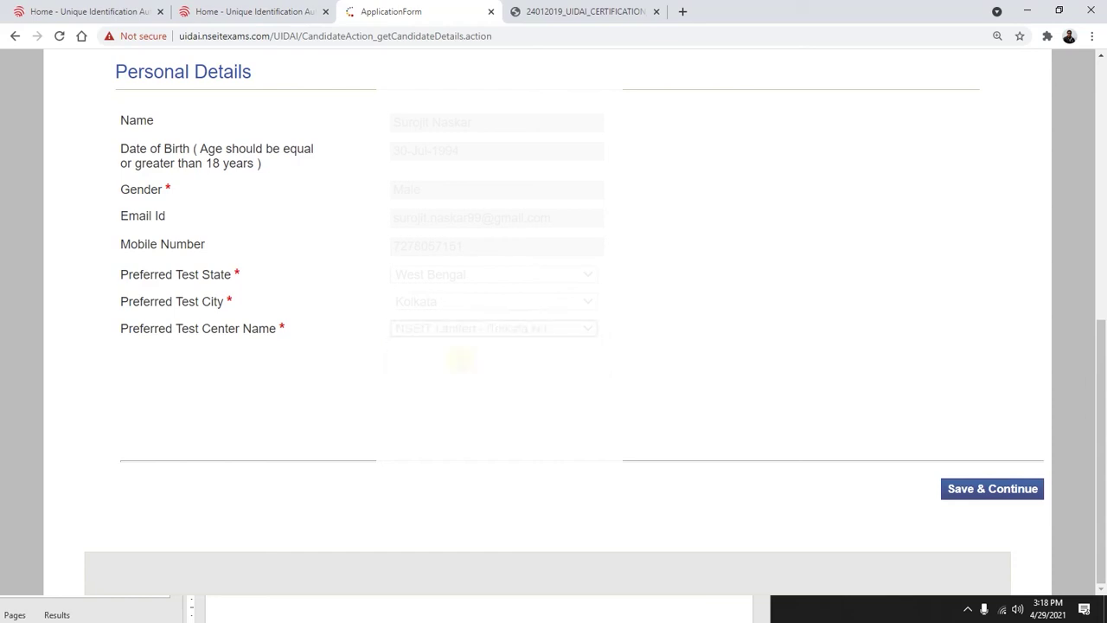
{"action": "scroll", "coordinate": [519, 372], "scroll_direction": "up", "scroll_amount": 2}
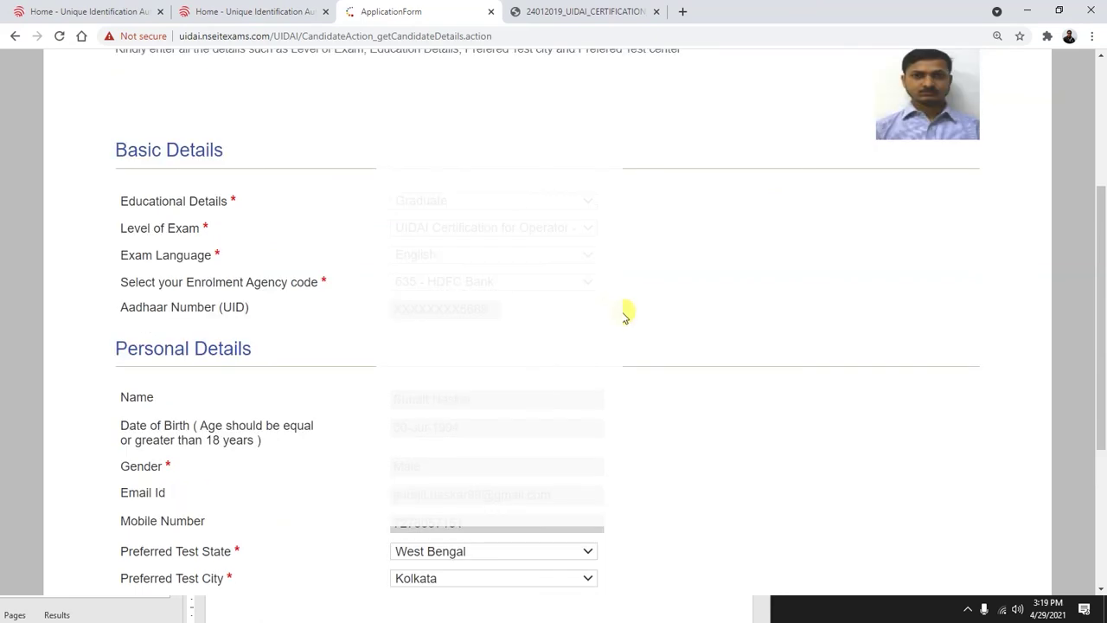
{"action": "scroll", "coordinate": [625, 312], "scroll_direction": "down", "scroll_amount": 3}
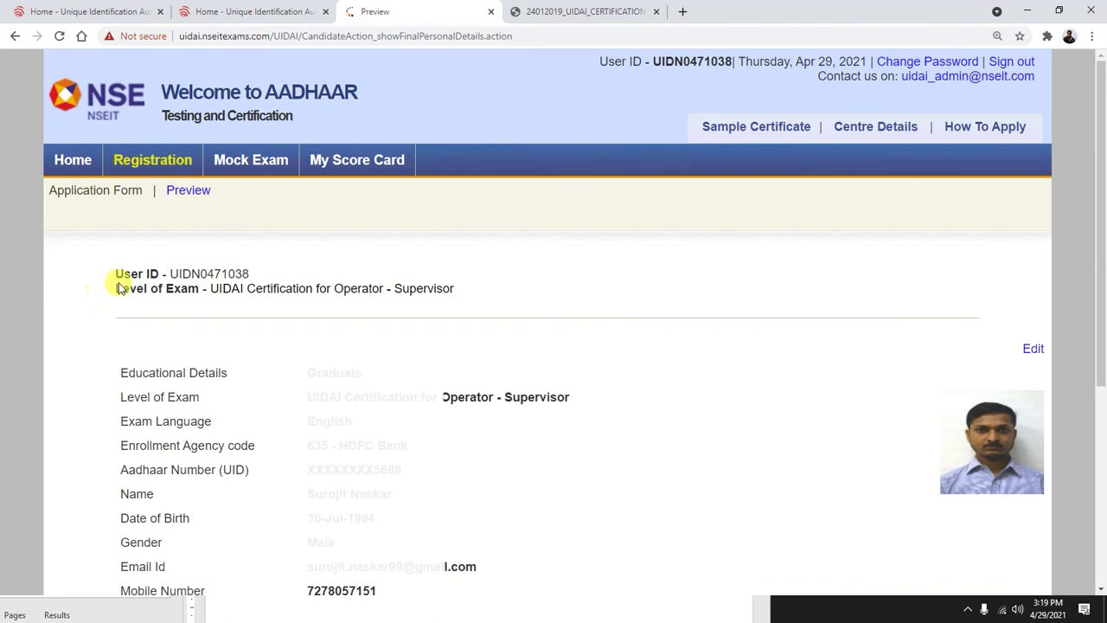
{"action": "scroll", "coordinate": [432, 318], "scroll_direction": "down", "scroll_amount": 4}
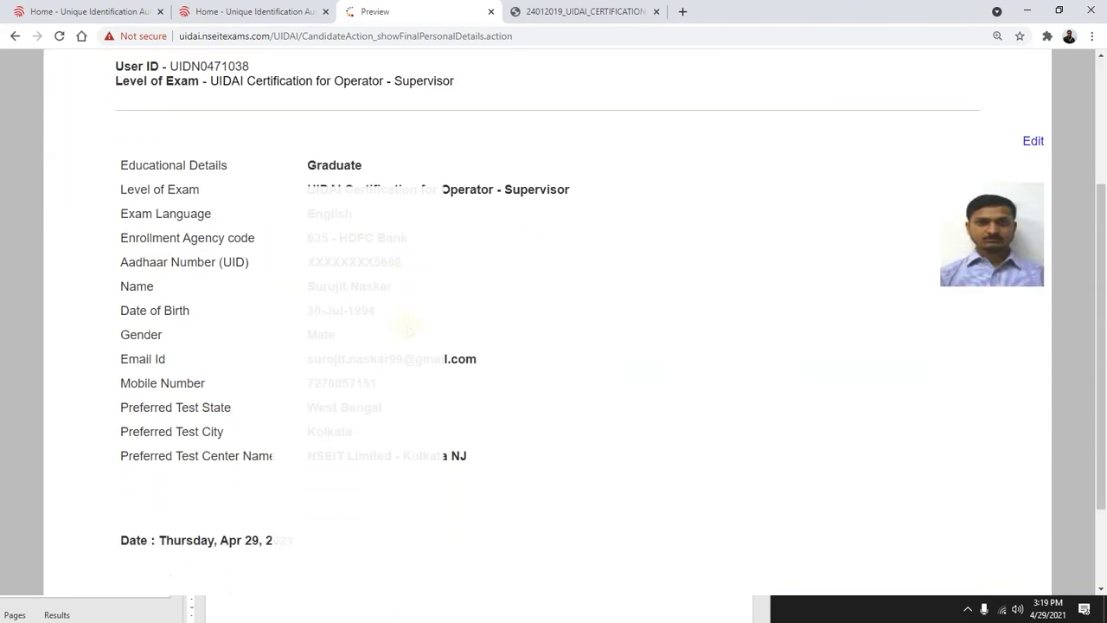
{"action": "scroll", "coordinate": [474, 339], "scroll_direction": "up", "scroll_amount": 4}
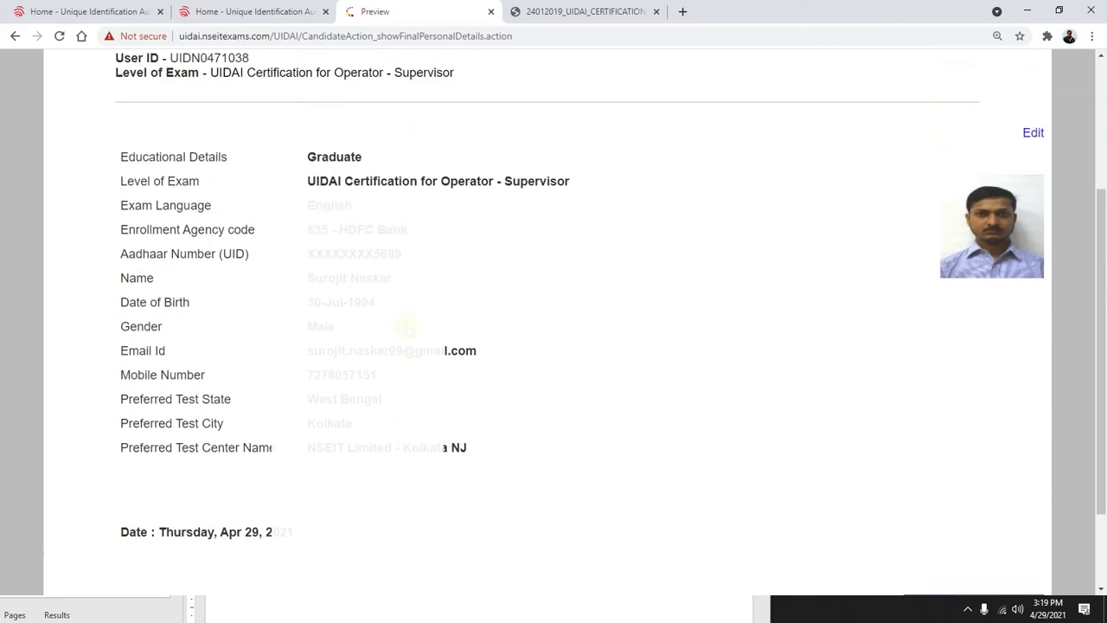
{"action": "scroll", "coordinate": [536, 353], "scroll_direction": "down", "scroll_amount": 1}
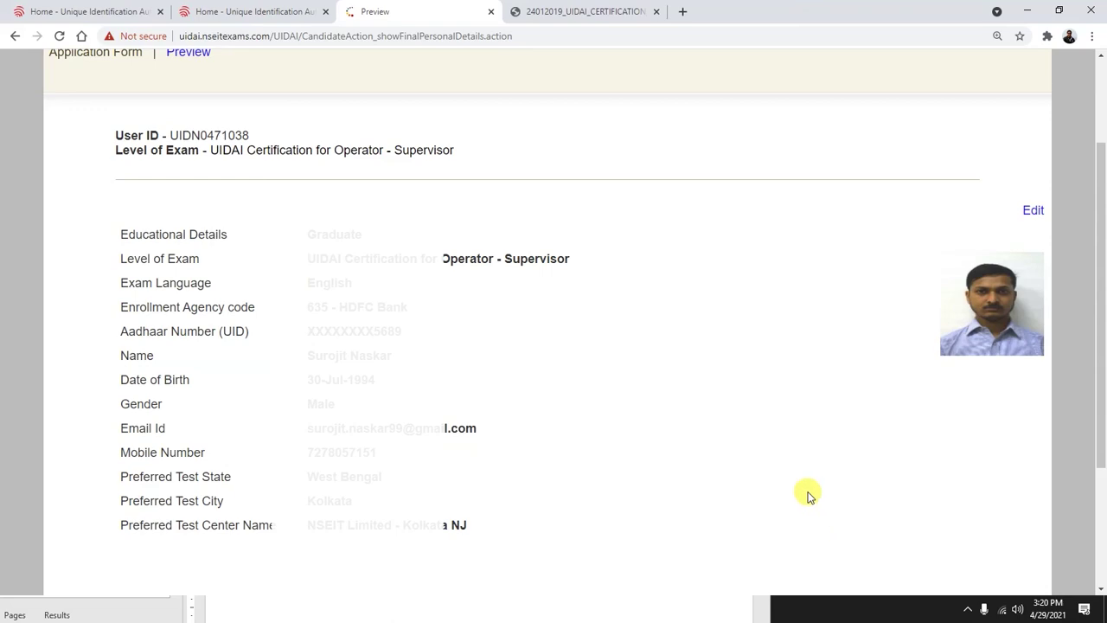
{"action": "scroll", "coordinate": [816, 520], "scroll_direction": "down", "scroll_amount": 2}
{"action": "scroll", "coordinate": [816, 521], "scroll_direction": "up", "scroll_amount": 3}
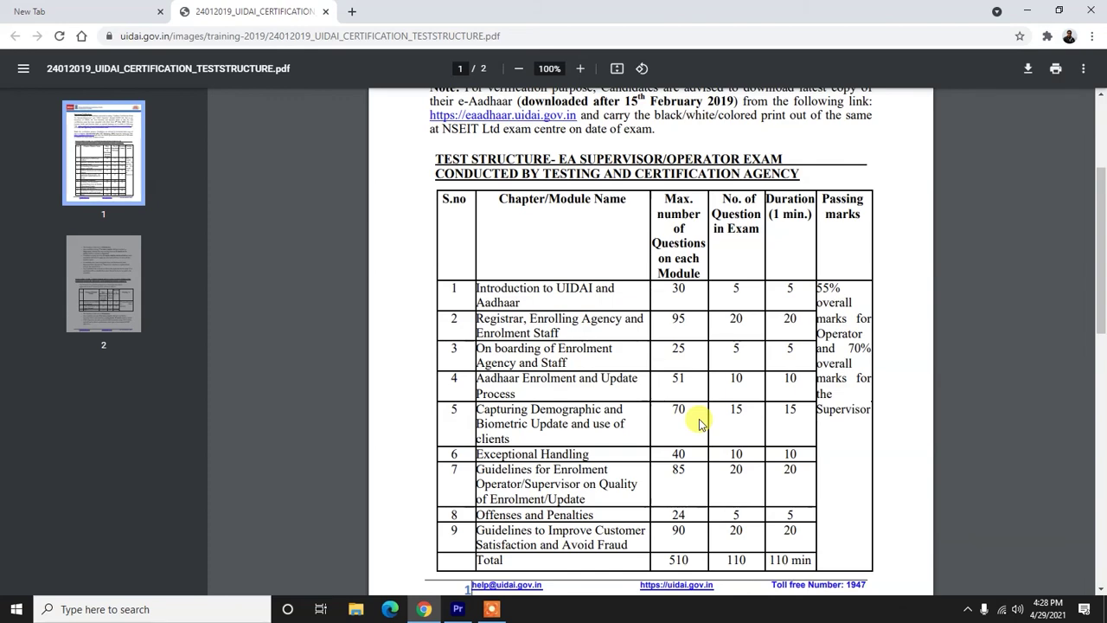
- Scroll to the test-structure table, highlight its rows, then select the 510-question total
{"action": "scroll", "coordinate": [681, 396], "scroll_direction": "up", "scroll_amount": 3}
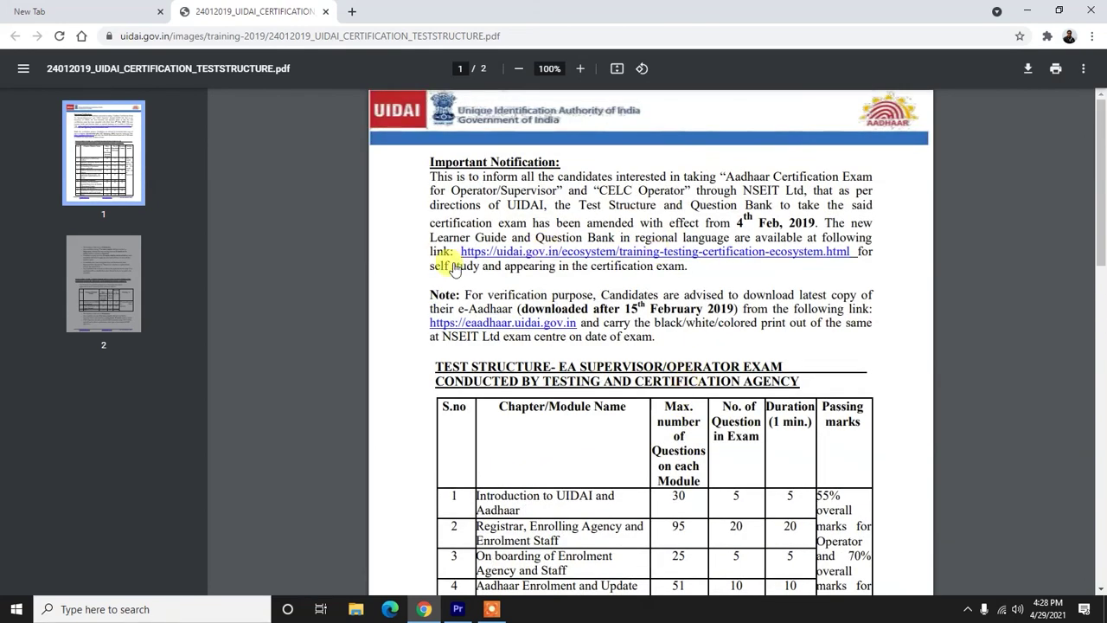
{"action": "scroll", "coordinate": [441, 271], "scroll_direction": "down", "scroll_amount": 3}
{"action": "scroll", "coordinate": [441, 273], "scroll_direction": "down", "scroll_amount": 1}
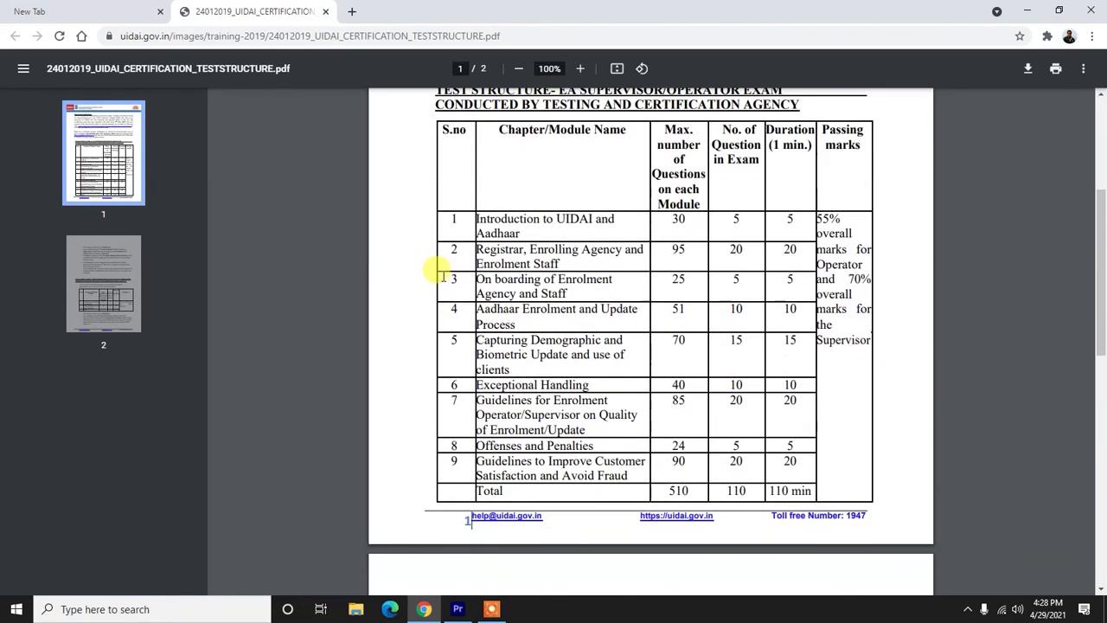
{"action": "left_click_drag", "start_coordinate": [455, 220], "coordinate": [489, 472]}
{"action": "left_click", "coordinate": [567, 373]}
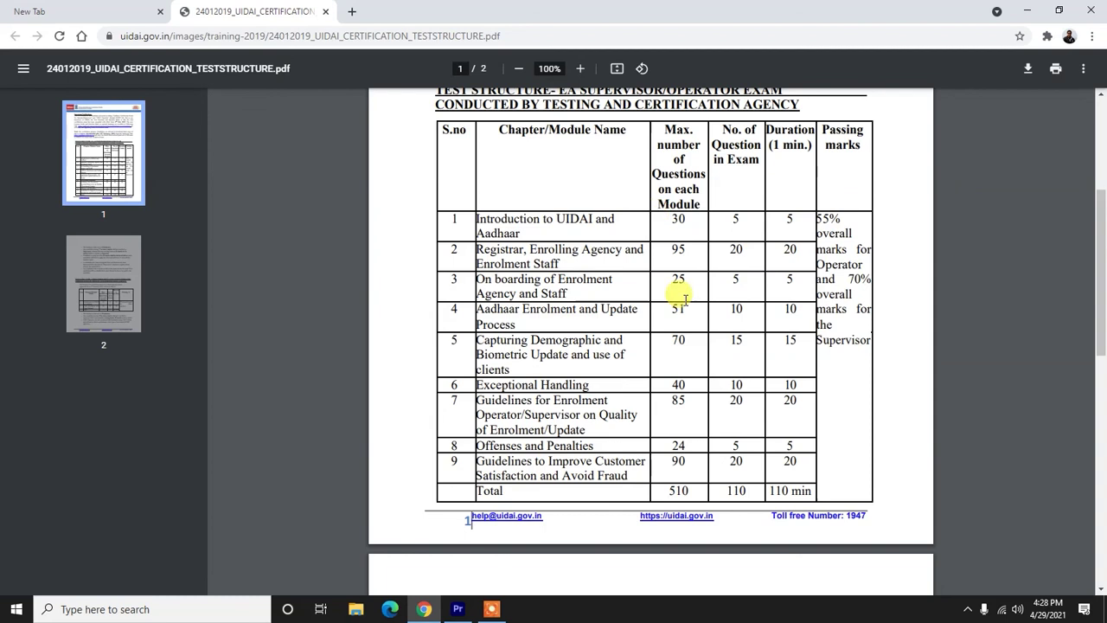
{"action": "double_click", "coordinate": [679, 491]}
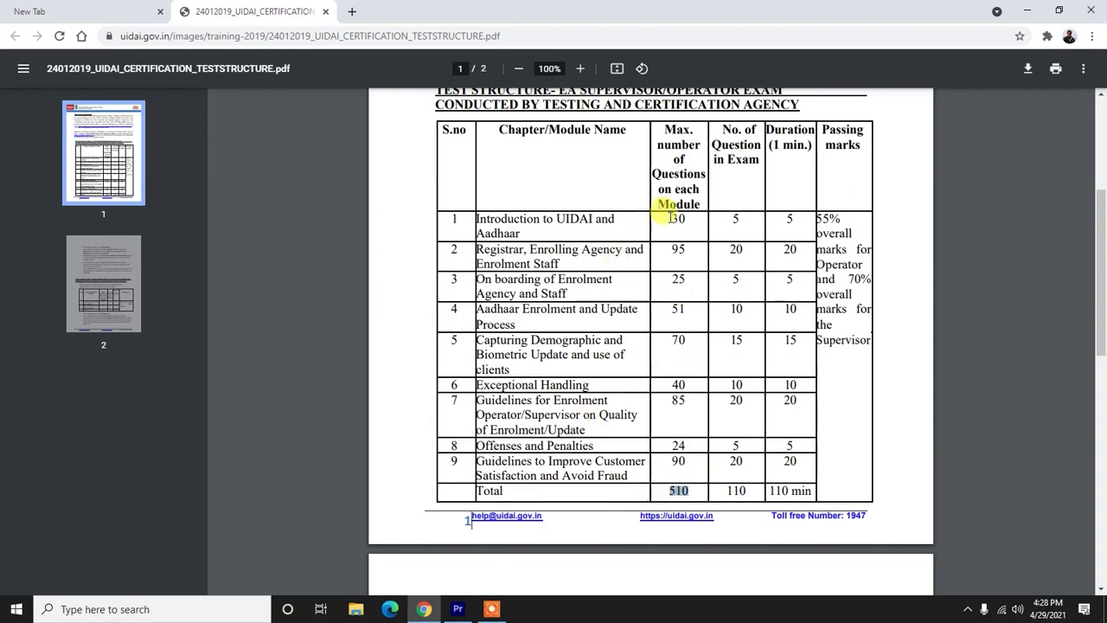
- Highlight the Introduction to UIDAI module name, the column headings and row 2 text
{"action": "left_click_drag", "start_coordinate": [493, 218], "coordinate": [600, 225]}
{"action": "left_click", "coordinate": [622, 222]}
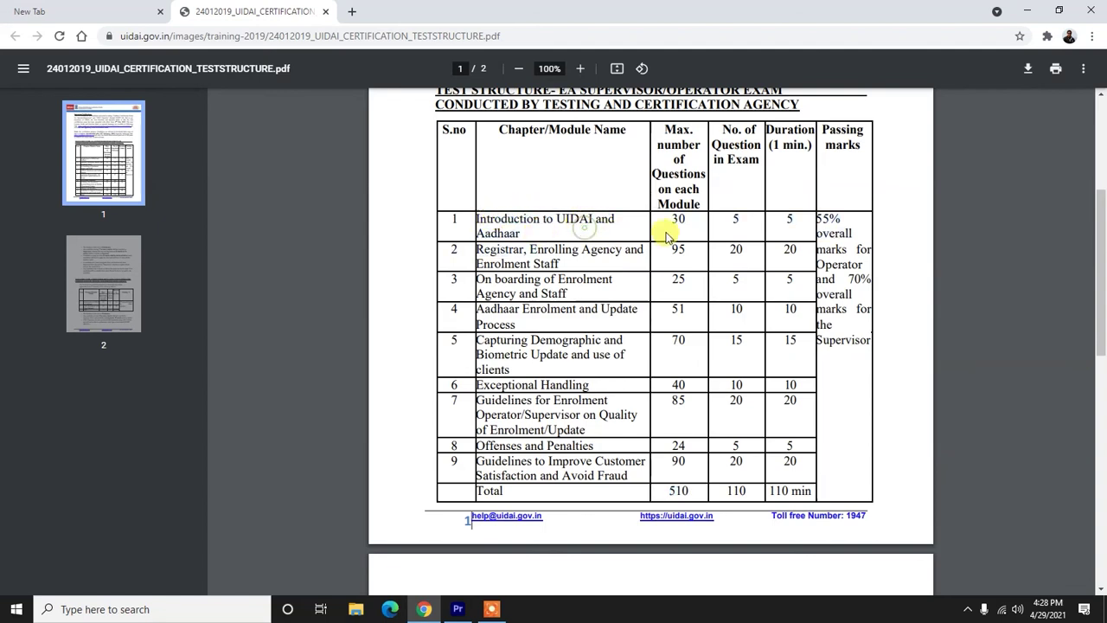
{"action": "left_click", "coordinate": [678, 221]}
{"action": "left_click_drag", "start_coordinate": [667, 124], "coordinate": [694, 202]}
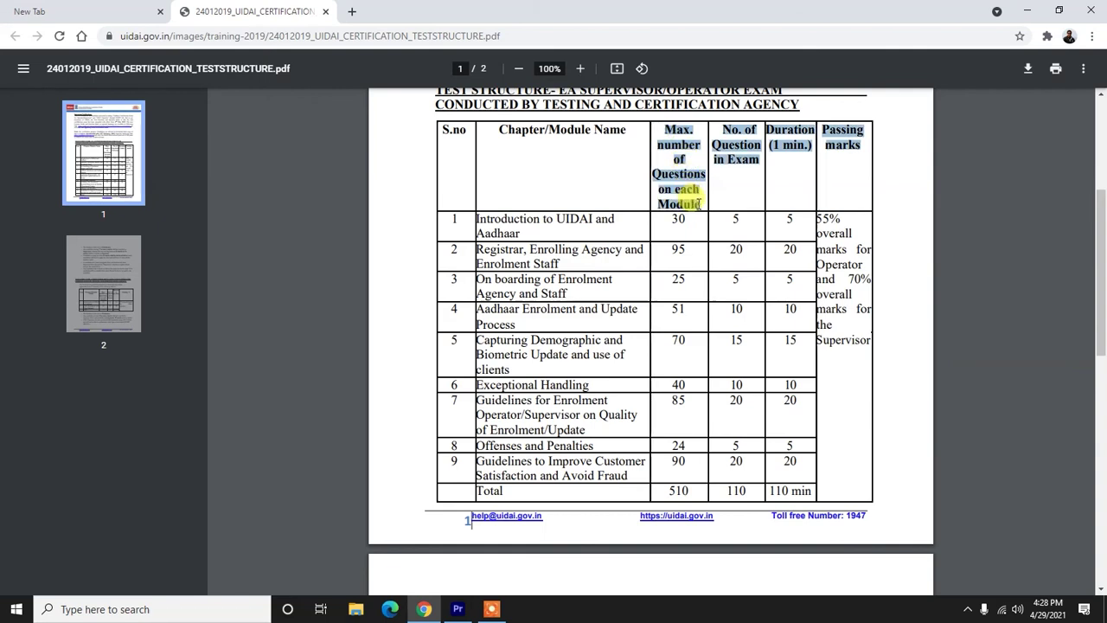
{"action": "left_click", "coordinate": [676, 218]}
{"action": "left_click_drag", "start_coordinate": [592, 239], "coordinate": [625, 193]}
{"action": "left_click", "coordinate": [518, 227]}
{"action": "left_click", "coordinate": [716, 259]}
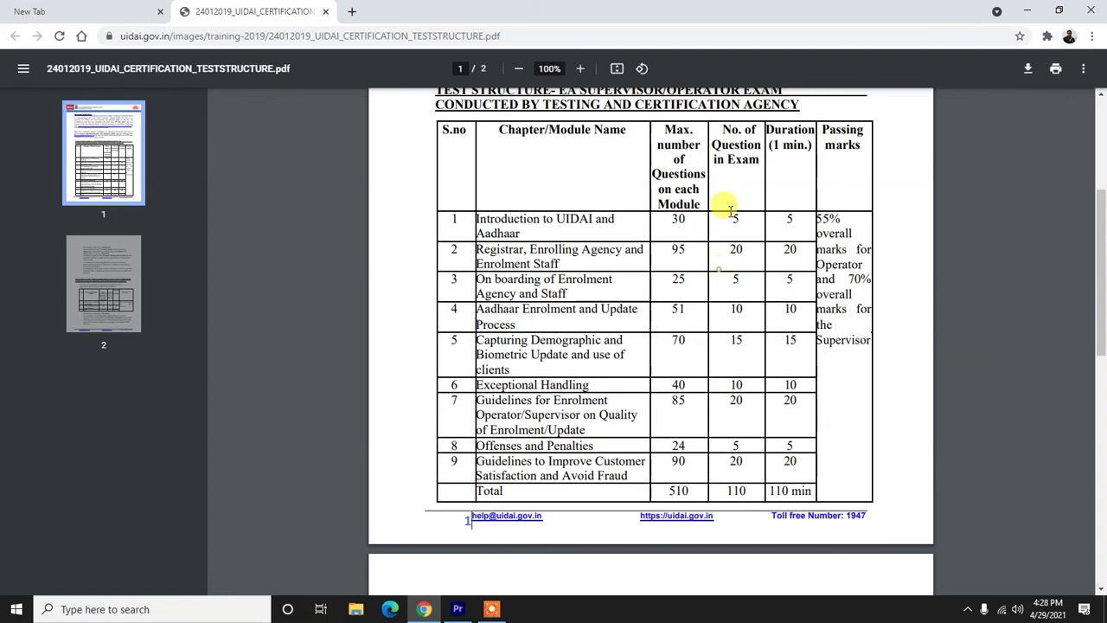
- Select row 1's maximum of 30 questions and its 5 minute duration
{"action": "double_click", "coordinate": [677, 220]}
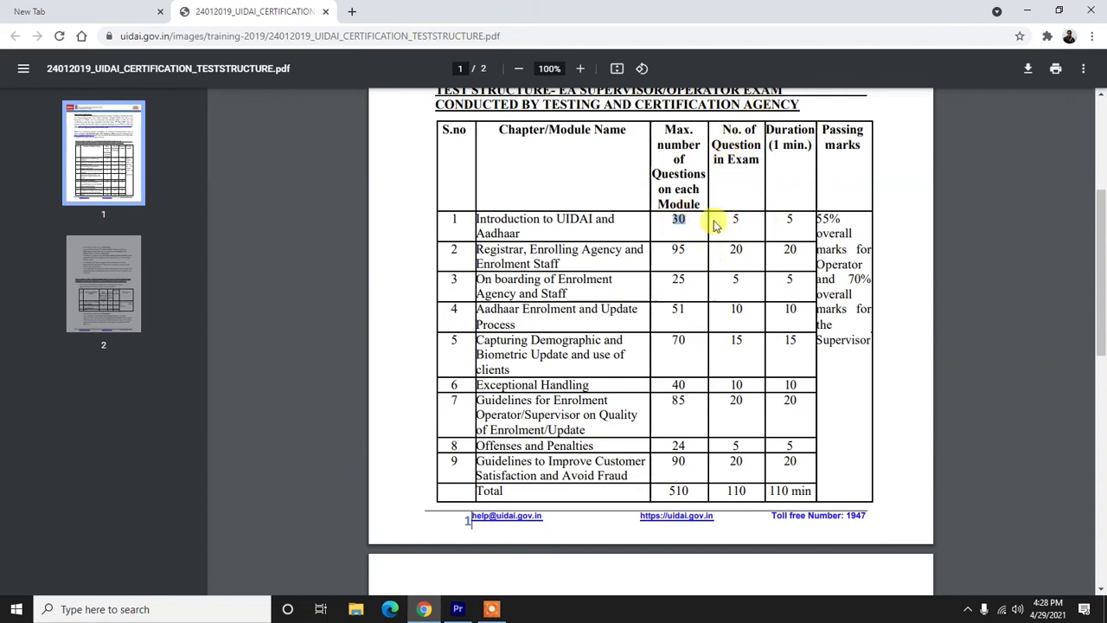
{"action": "left_click", "coordinate": [744, 221]}
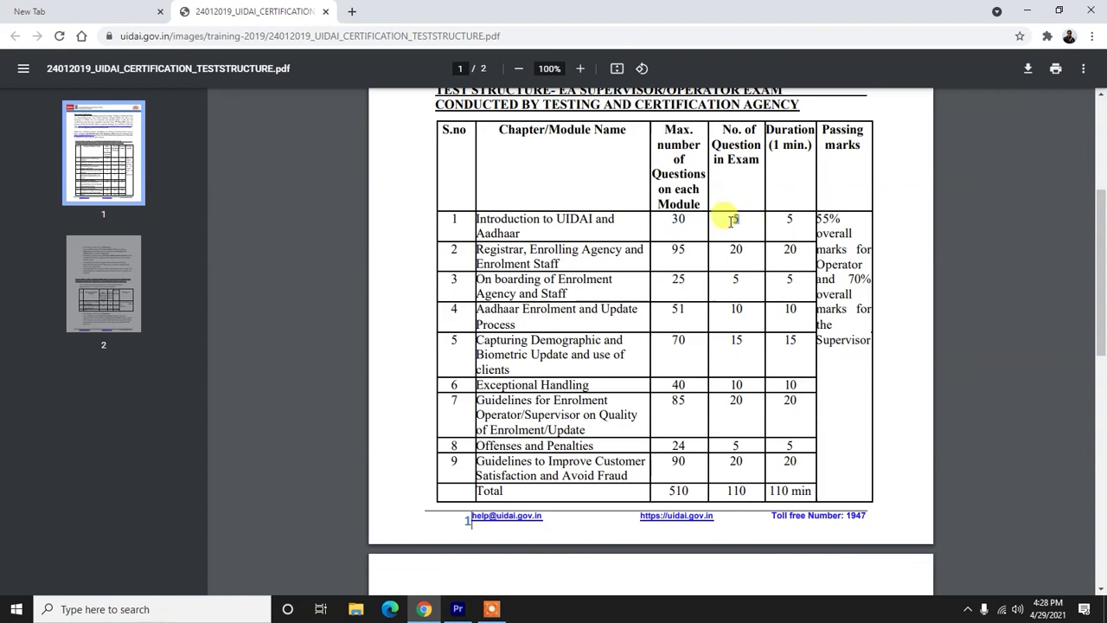
{"action": "double_click", "coordinate": [789, 219]}
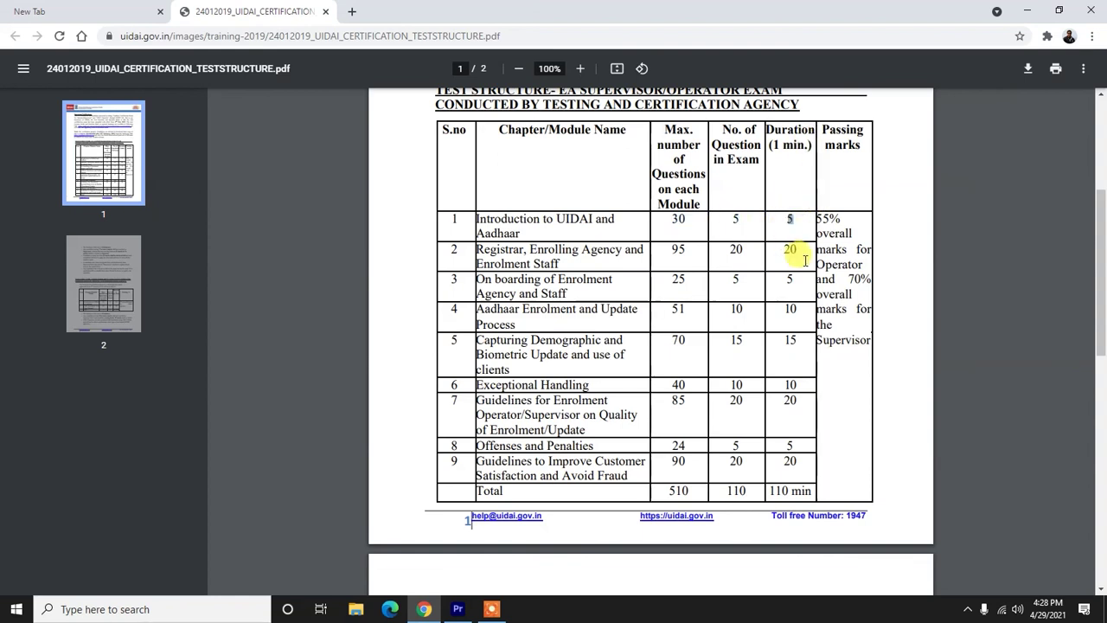
{"action": "left_click", "coordinate": [792, 145]}
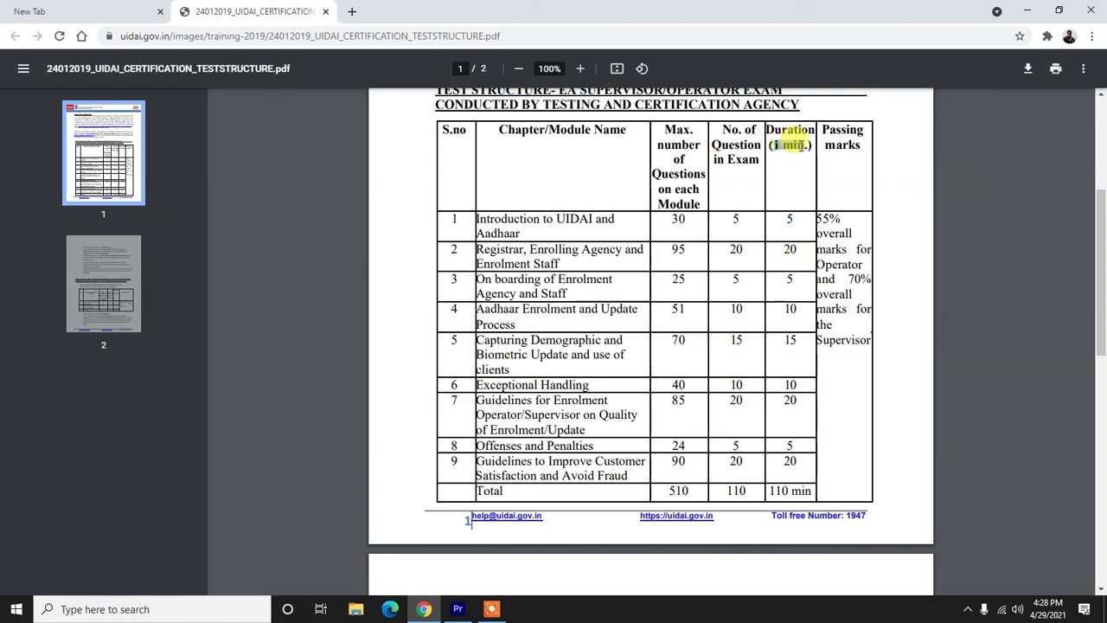
- Highlight row 2's 95 and 20 questions and totals of 510, 110 questions, 110 min
{"action": "left_click_drag", "start_coordinate": [794, 146], "coordinate": [809, 145]}
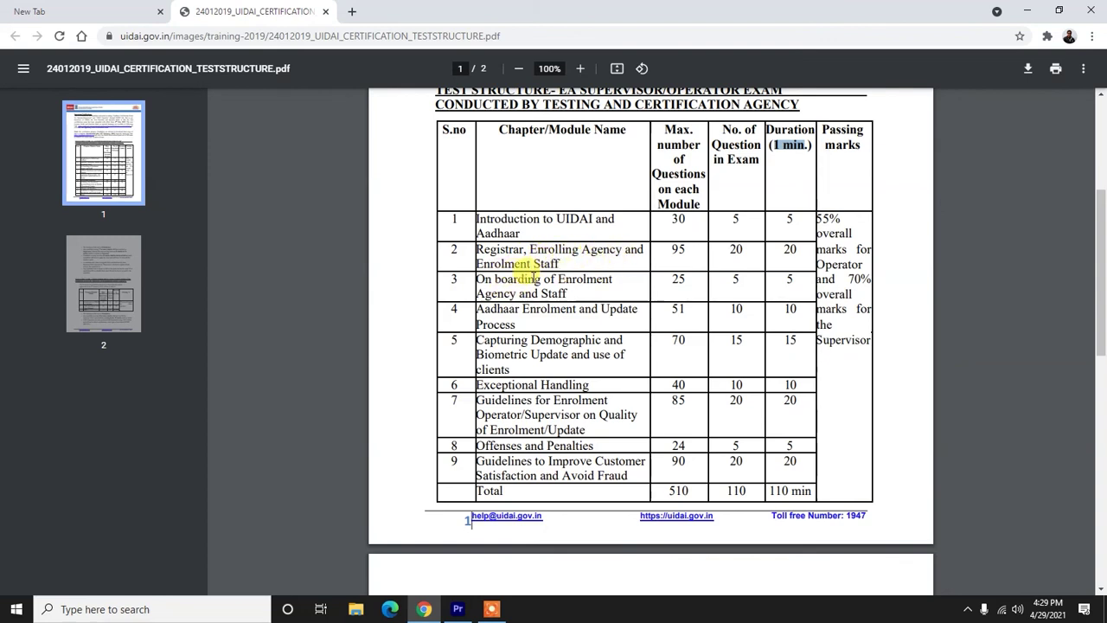
{"action": "double_click", "coordinate": [679, 249]}
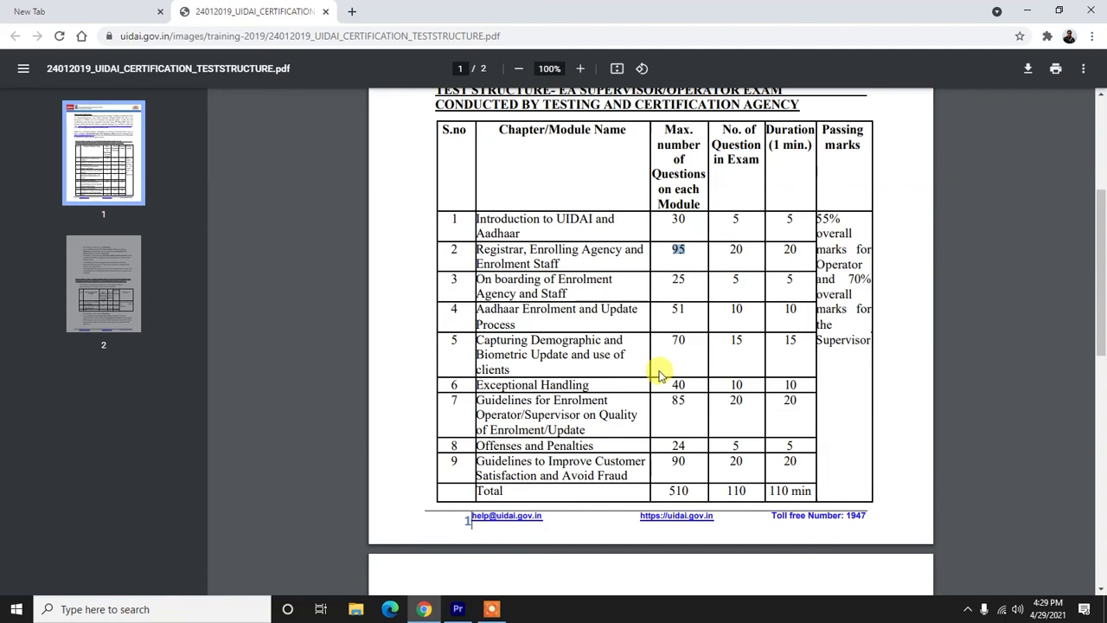
{"action": "double_click", "coordinate": [735, 249]}
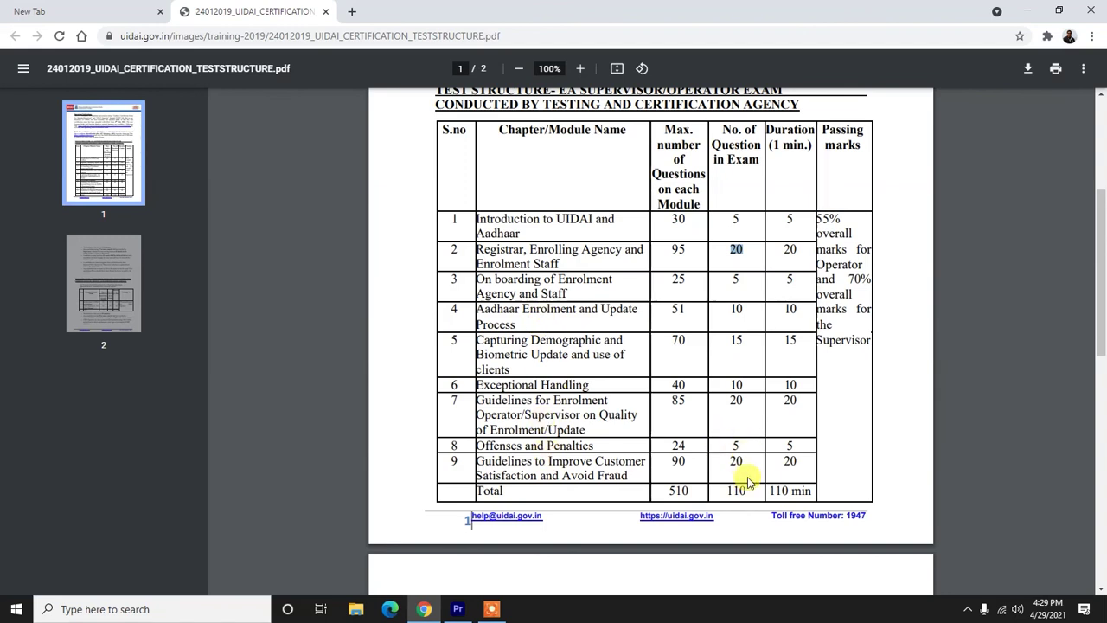
{"action": "double_click", "coordinate": [675, 491]}
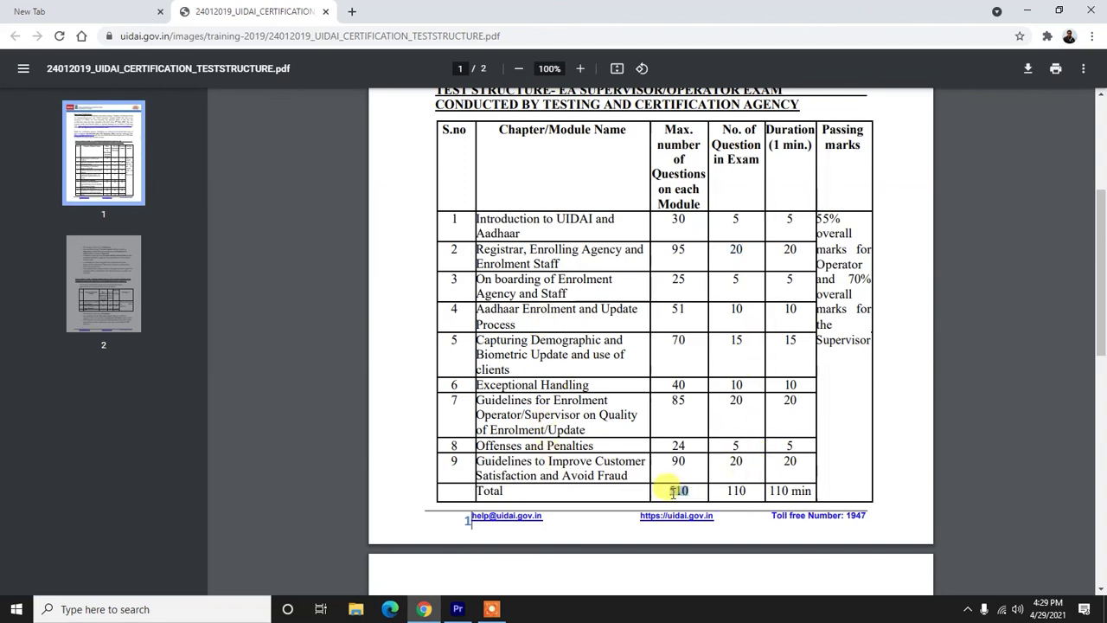
{"action": "double_click", "coordinate": [735, 491]}
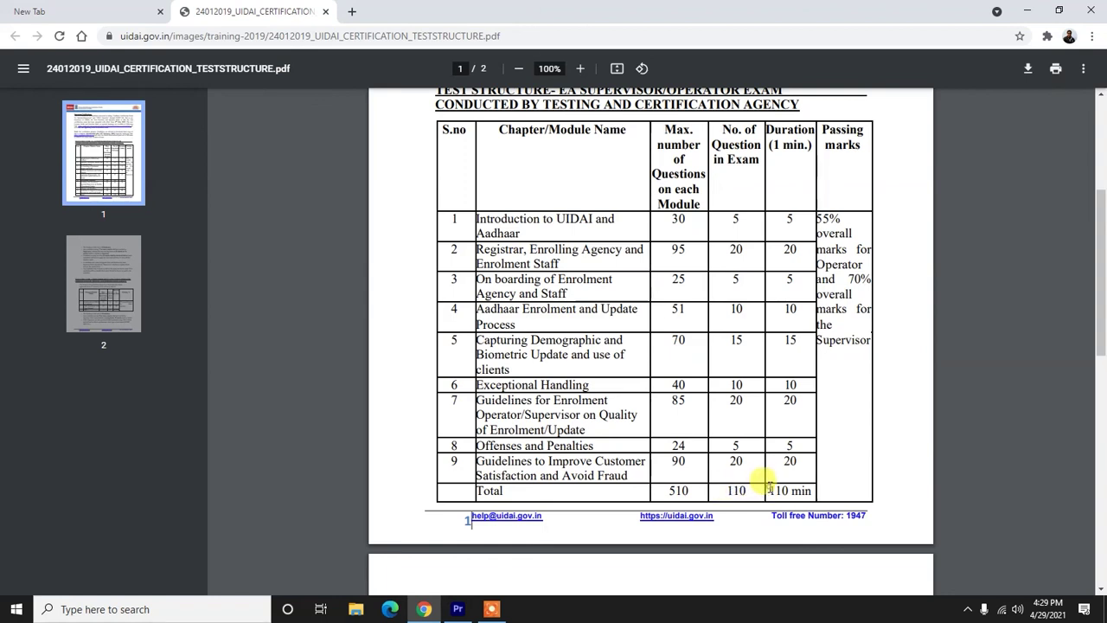
{"action": "left_click_drag", "start_coordinate": [770, 489], "coordinate": [811, 490]}
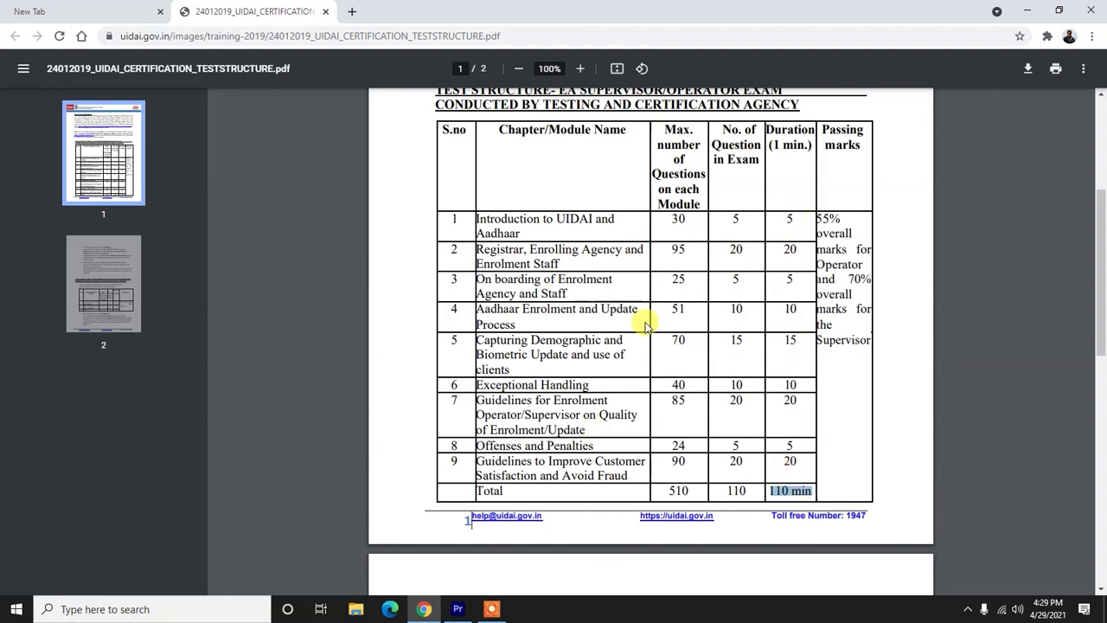
- Highlight the 55% operator and 70% supervisor passing marks, then scroll to page 2
{"action": "left_click_drag", "start_coordinate": [843, 219], "coordinate": [817, 214]}
{"action": "left_click_drag", "start_coordinate": [849, 278], "coordinate": [867, 333]}
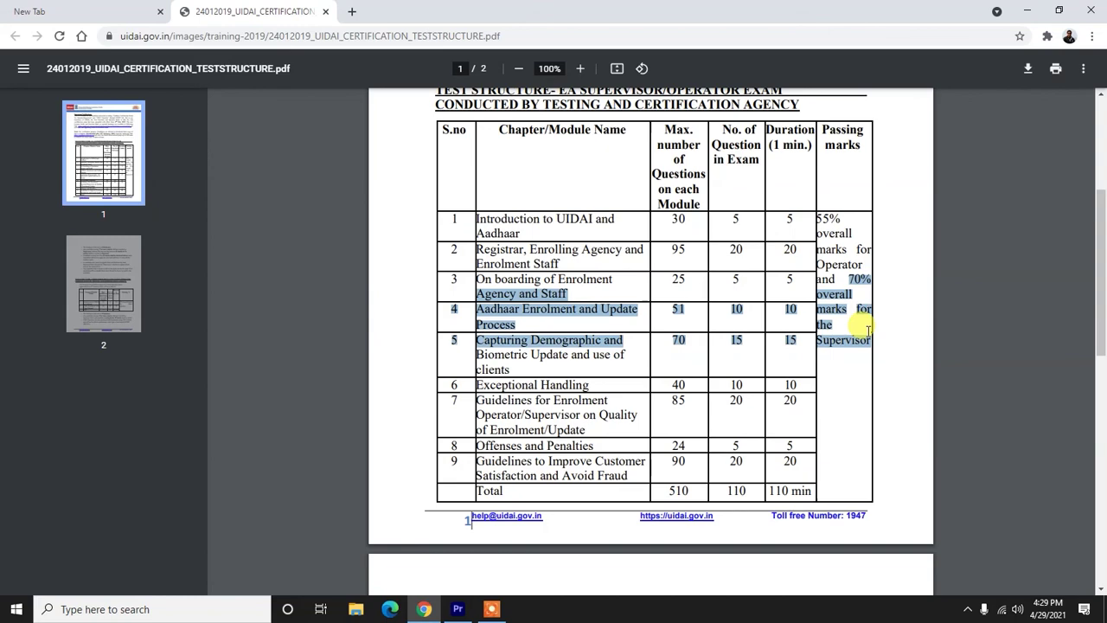
{"action": "left_click", "coordinate": [856, 279]}
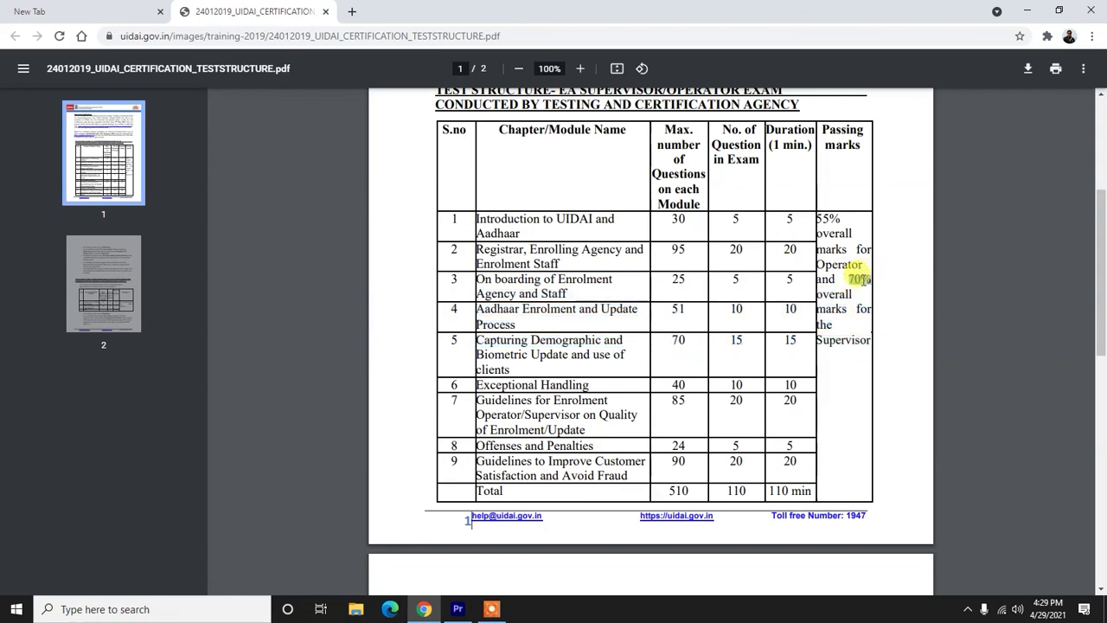
{"action": "scroll", "coordinate": [626, 302], "scroll_direction": "down", "scroll_amount": 10}
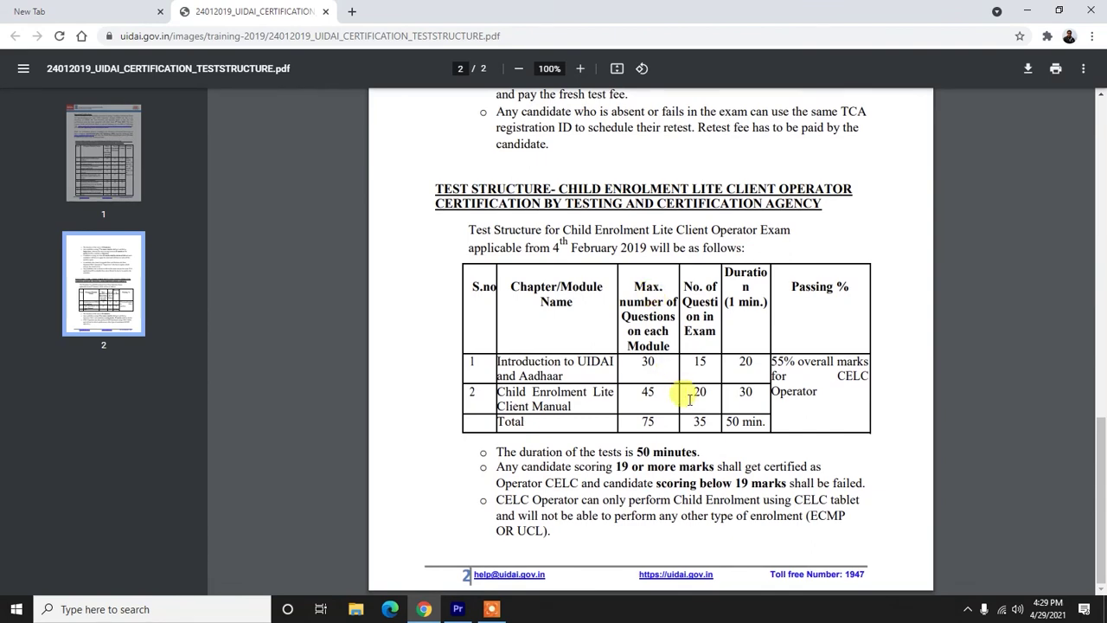
{"action": "scroll", "coordinate": [683, 393], "scroll_direction": "up", "scroll_amount": 3}
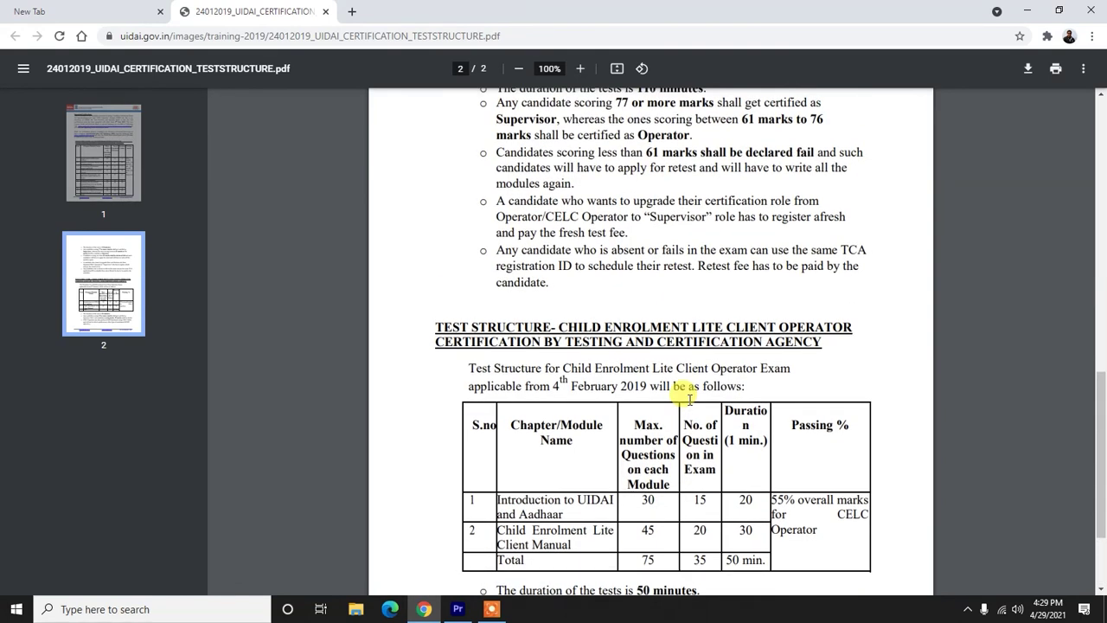